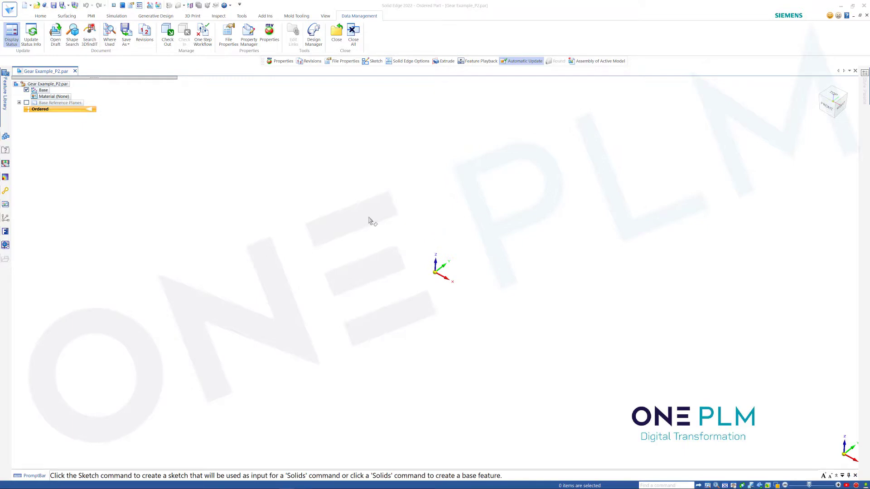
# - Open the Variable Table and bring its Comment column into view for the gear variables
pyautogui.click(41, 17)
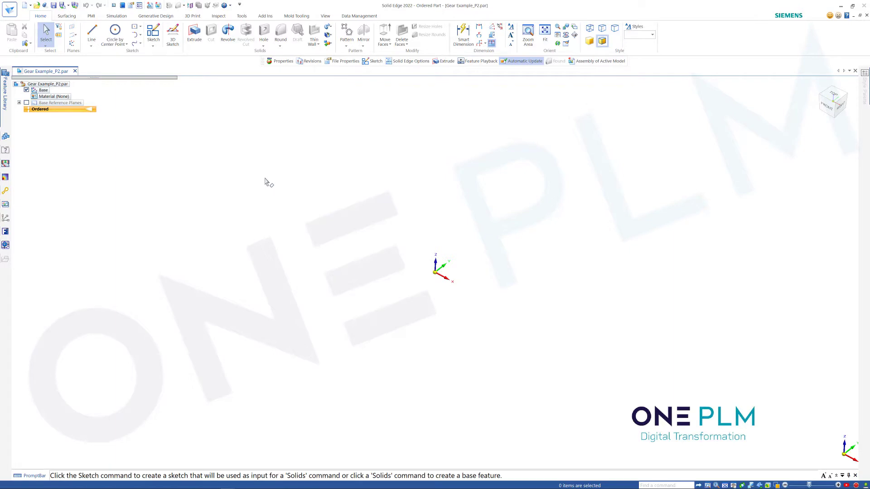
pyautogui.rightClick(268, 159)
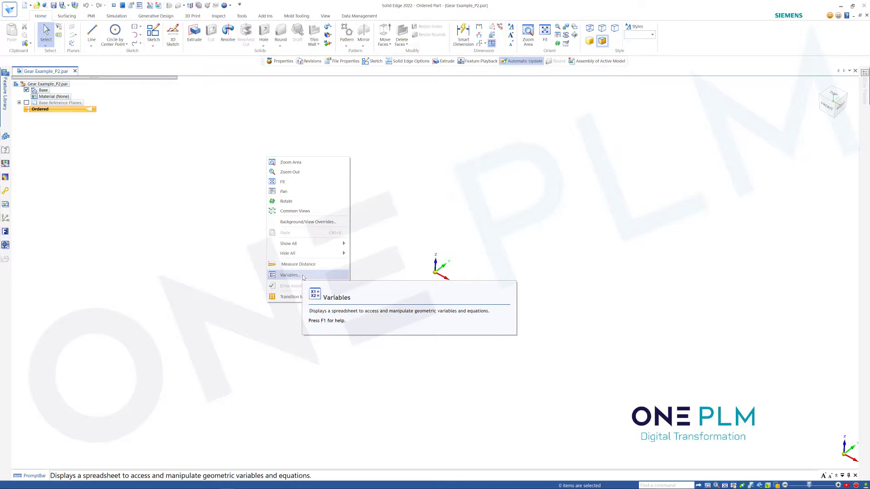
pyautogui.click(301, 276)
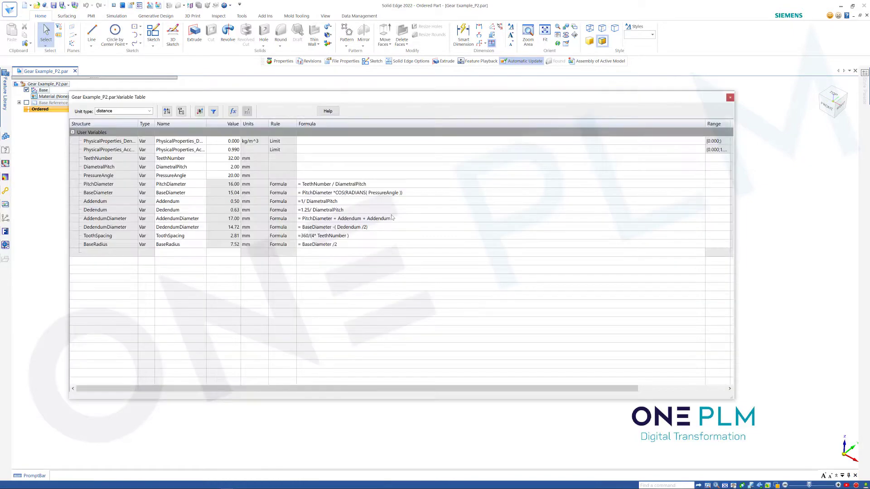
pyautogui.moveTo(400, 94); pyautogui.dragTo(442, 119)
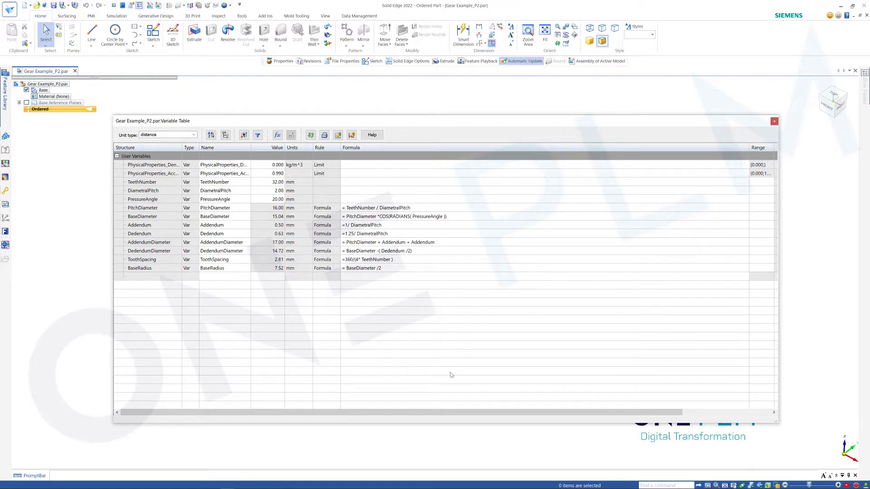
pyautogui.moveTo(473, 412); pyautogui.dragTo(553, 412)
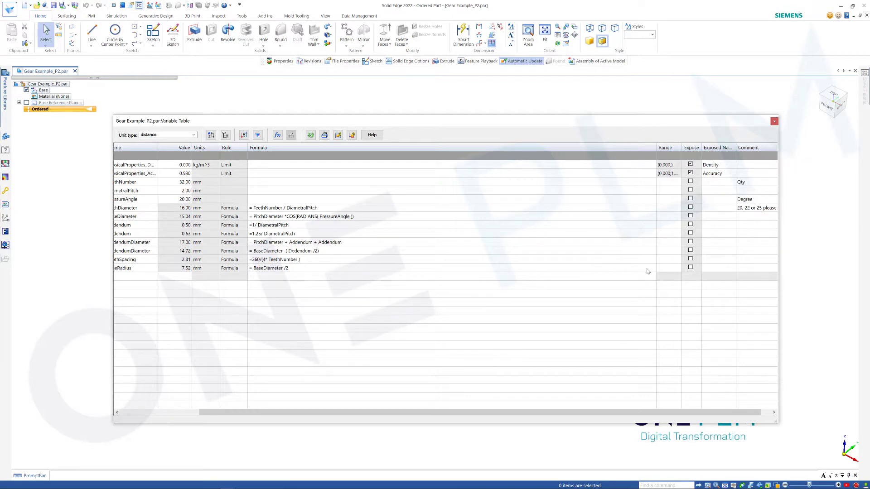
# - Set the comment of the PressureAngle variable to "20, 22 or 25 please"
pyautogui.click(765, 210)
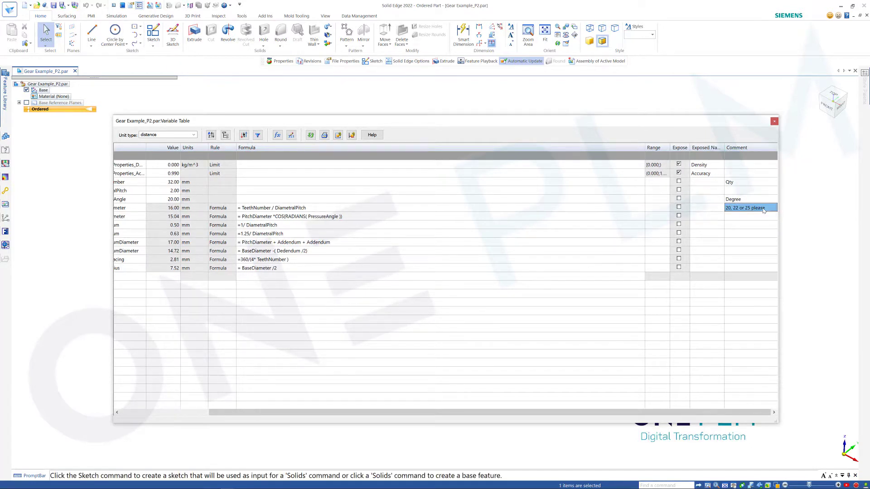
pyautogui.click(749, 202)
pyautogui.hotkey('ctrl', 'a')
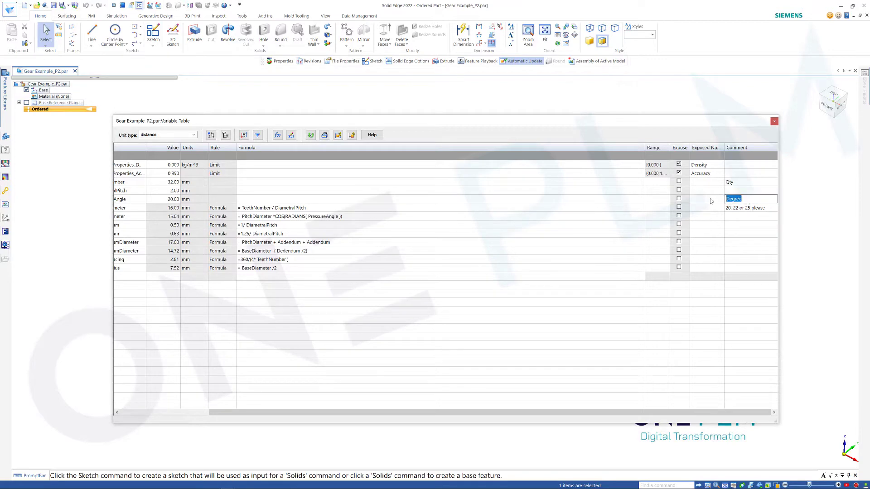
pyautogui.write('20, 22 or 25 please')
pyautogui.click(741, 210)
pyautogui.click(703, 243)
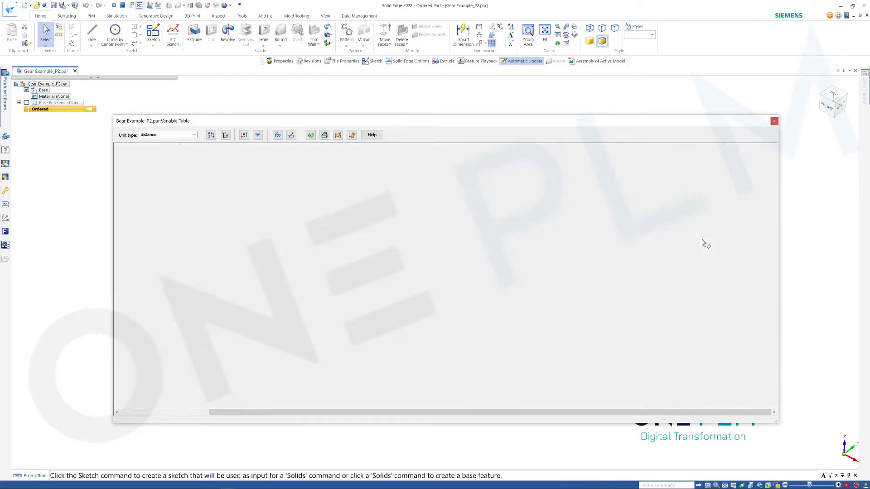
pyautogui.moveTo(524, 413); pyautogui.dragTo(435, 413)
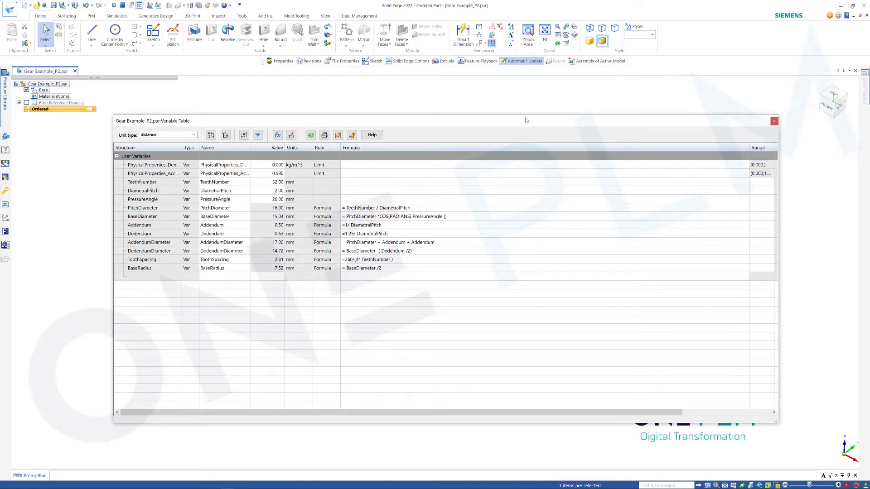
# - Rename the BaseRadius variable to BR in the Variable Table
pyautogui.moveTo(491, 124); pyautogui.dragTo(502, 122)
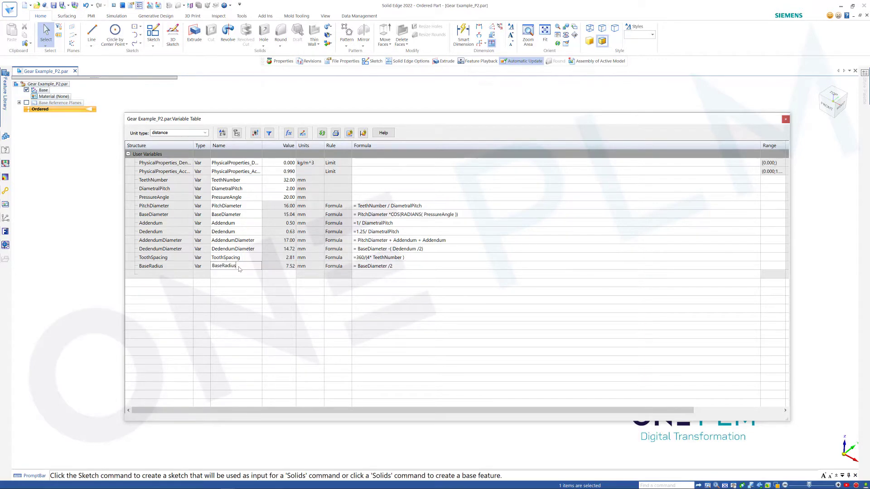
pyautogui.doubleClick(237, 267)
pyautogui.write('BR')
pyautogui.press('Return')
# - Narrow the Variable Table and place it beside the modelling area so both can be used together
pyautogui.moveTo(471, 122); pyautogui.dragTo(538, 125)
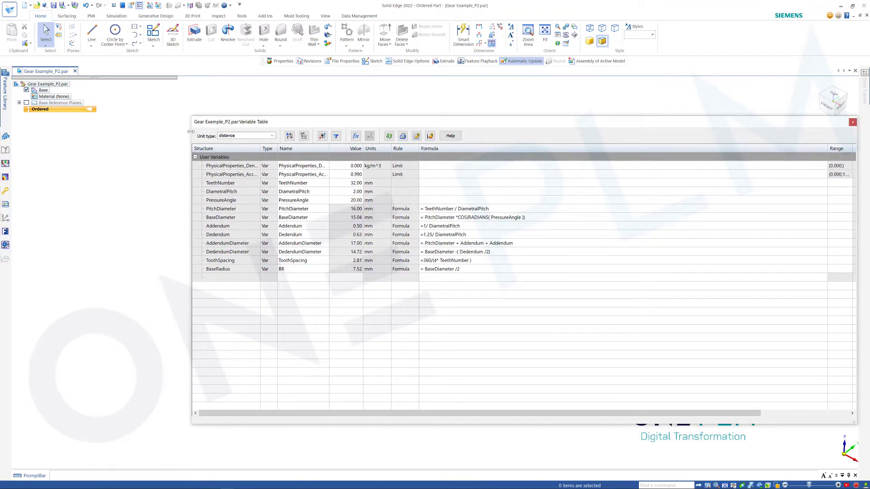
pyautogui.moveTo(190, 215); pyautogui.dragTo(574, 167)
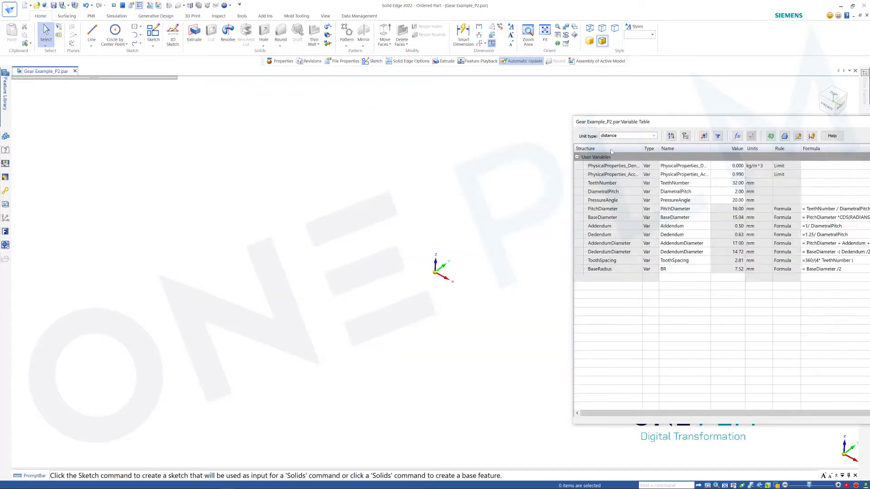
pyautogui.moveTo(674, 124)
pyautogui.mouseDown()
pyautogui.moveTo(654, 133)
pyautogui.moveTo(662, 141)
pyautogui.moveTo(669, 128)
pyautogui.mouseUp()
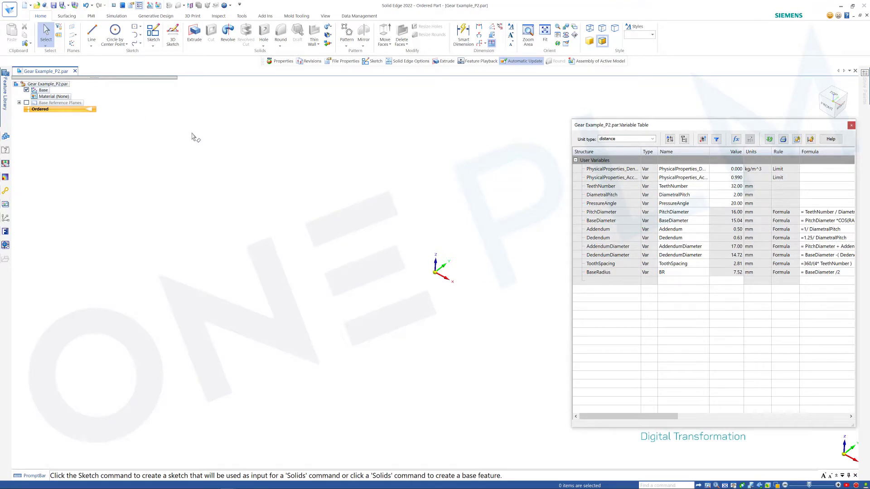
# - Start a sketch on the horizontal XY reference plane and draw a circle about 164 mm in diameter centred on the origin
pyautogui.click(154, 34)
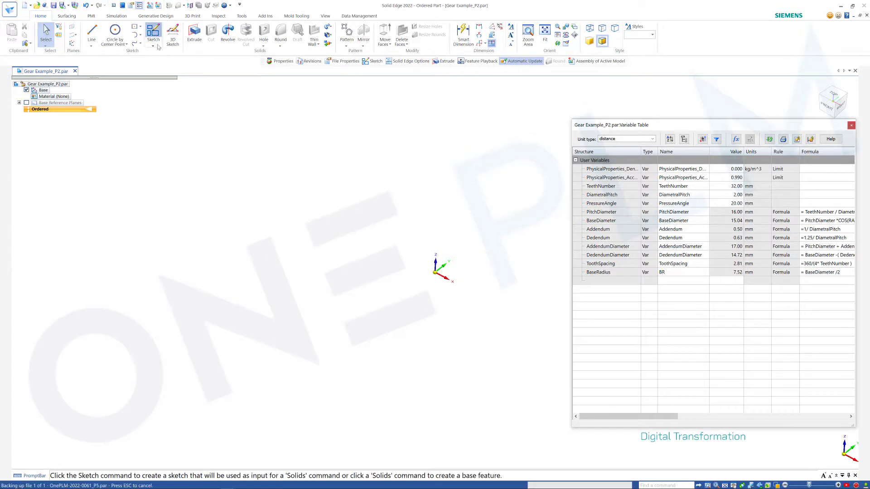
pyautogui.click(453, 275)
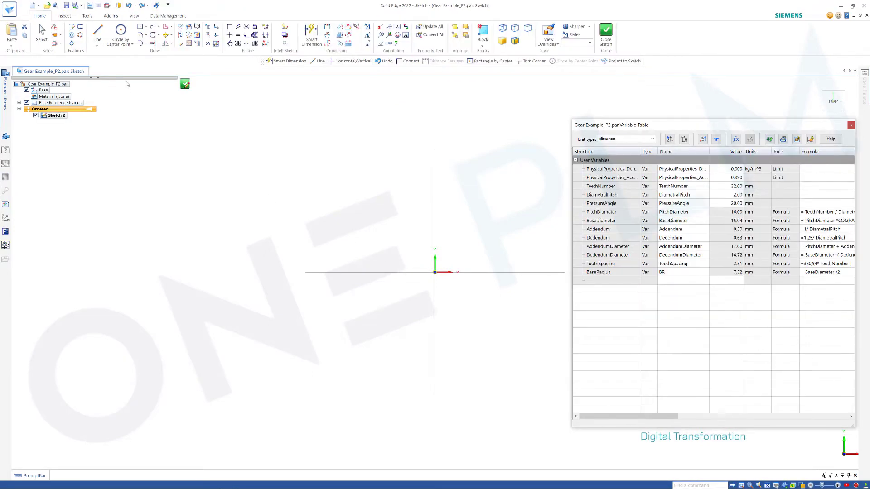
pyautogui.click(121, 31)
pyautogui.scroll(-2, 349, 274)
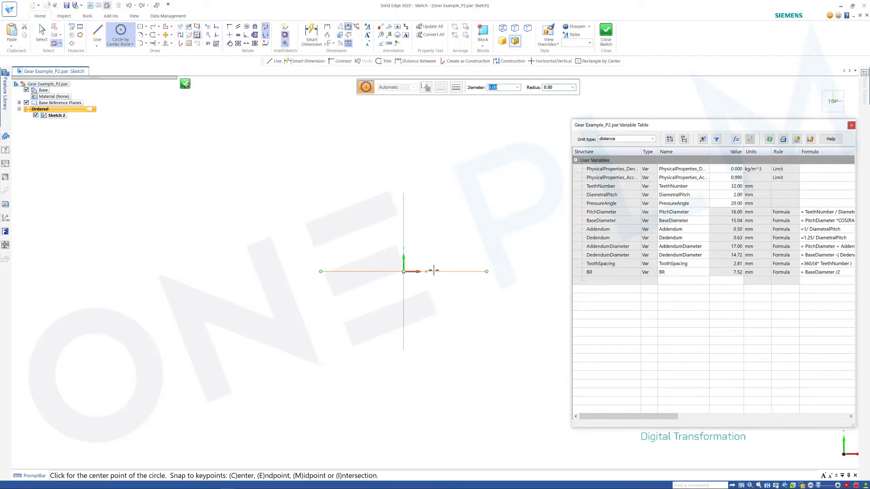
pyautogui.moveTo(404, 272); pyautogui.dragTo(471, 373)
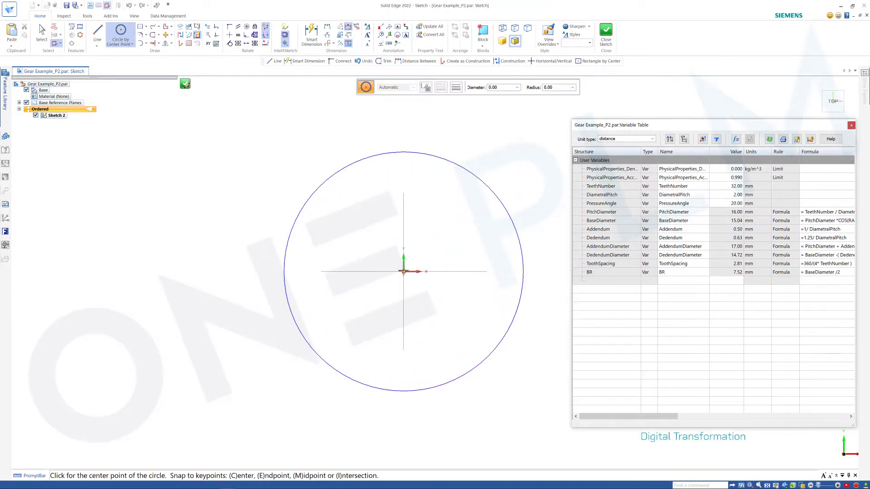
pyautogui.moveTo(404, 272); pyautogui.dragTo(469, 346)
pyautogui.press('Escape')
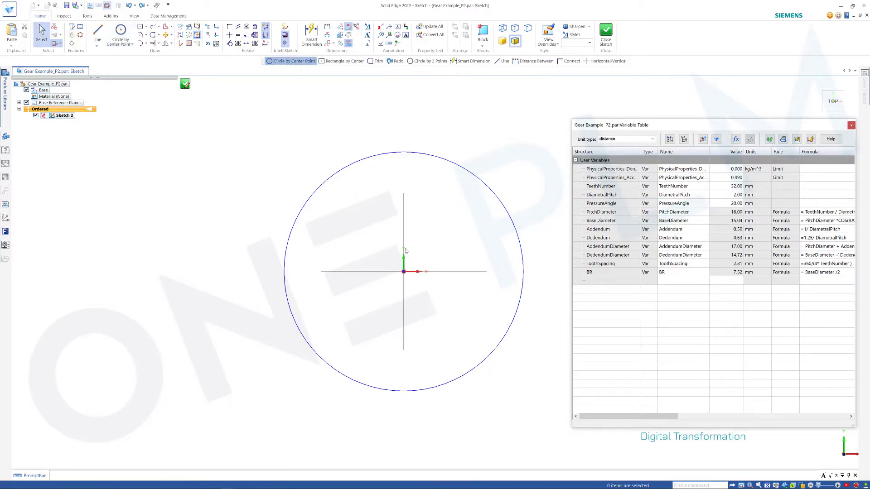
# - Draw three smaller concentric circles centred on the origin, about 141, 124 and 95 mm in diameter
pyautogui.click(288, 62)
pyautogui.click(404, 272)
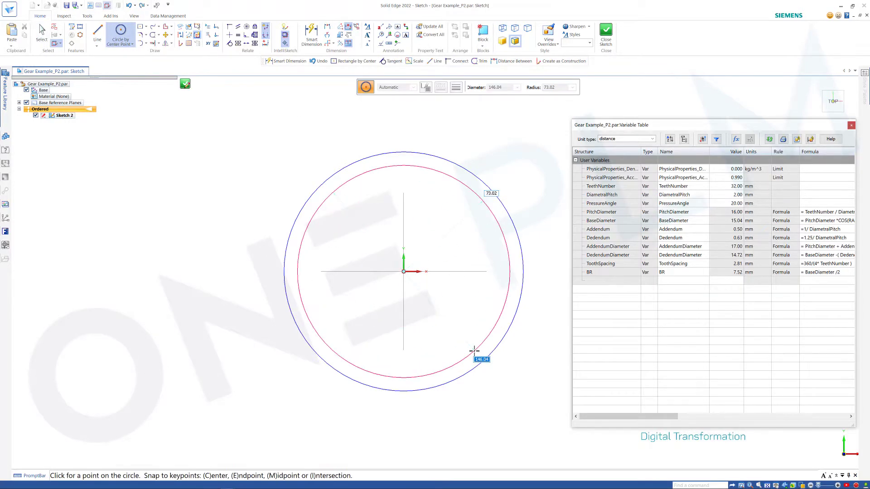
pyautogui.click(472, 349)
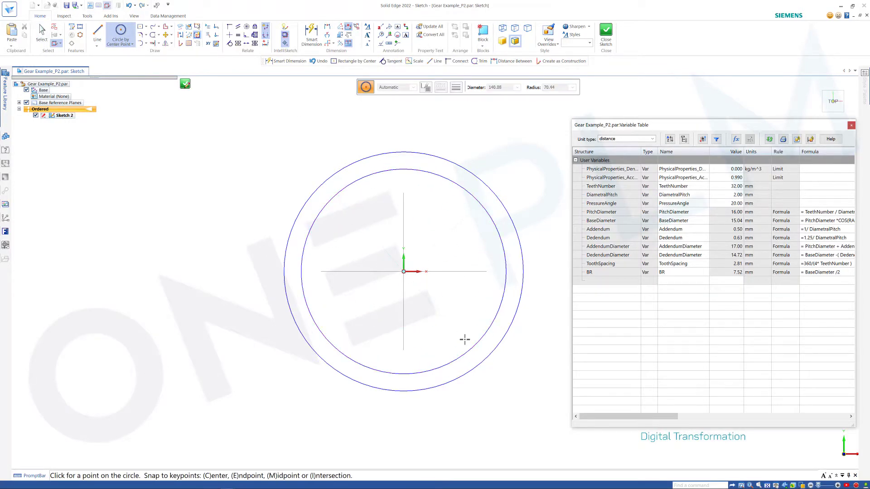
pyautogui.click(403, 272)
pyautogui.click(465, 338)
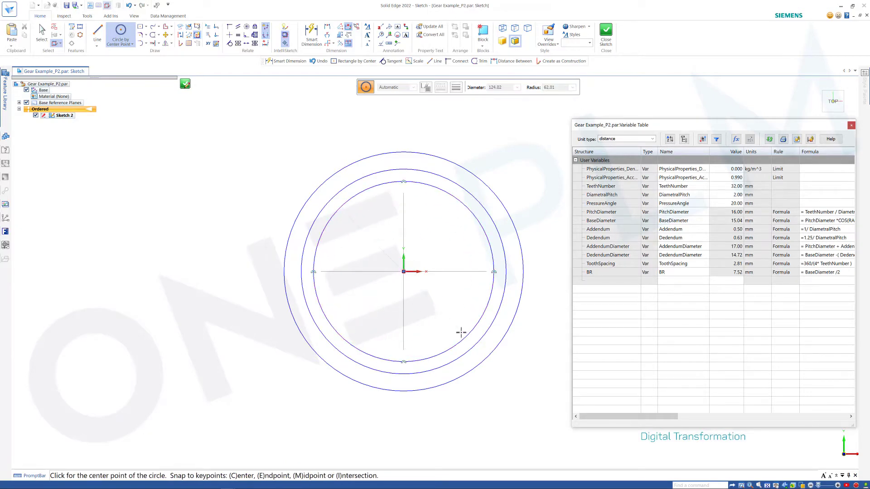
pyautogui.click(404, 271)
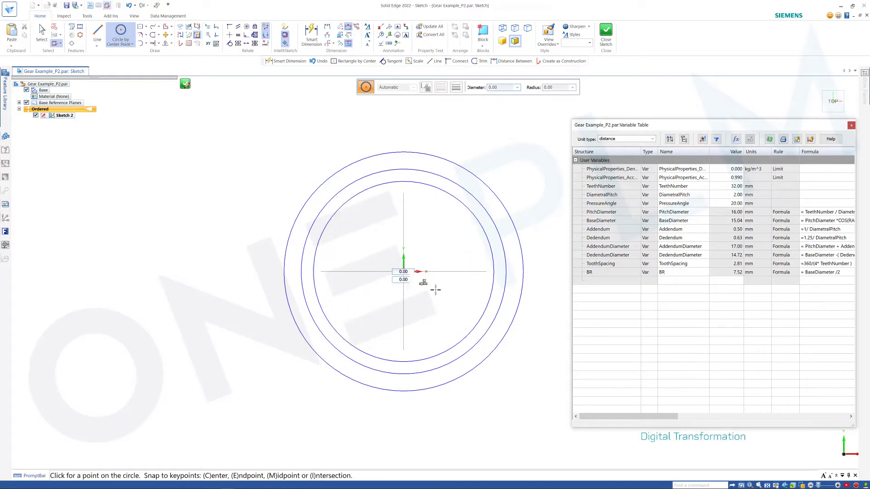
pyautogui.click(455, 318)
# - Dimension the diameters of all four concentric circles with Smart Dimension
pyautogui.click(312, 35)
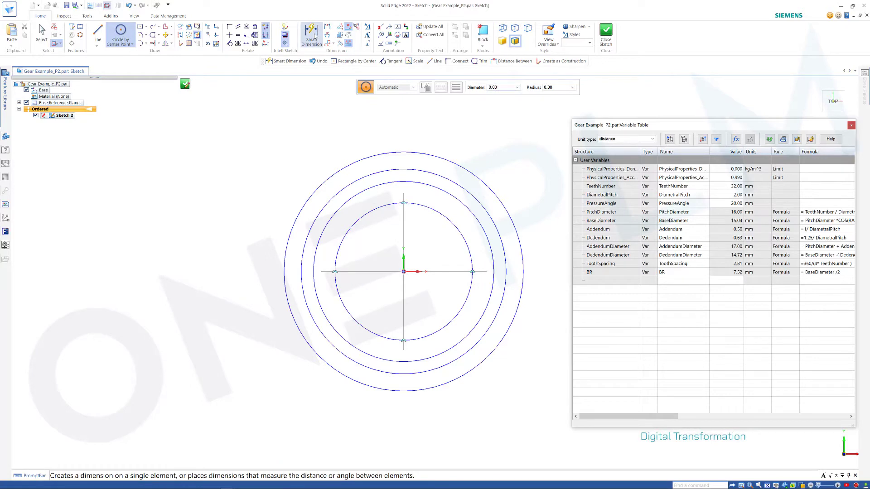
pyautogui.click(435, 155)
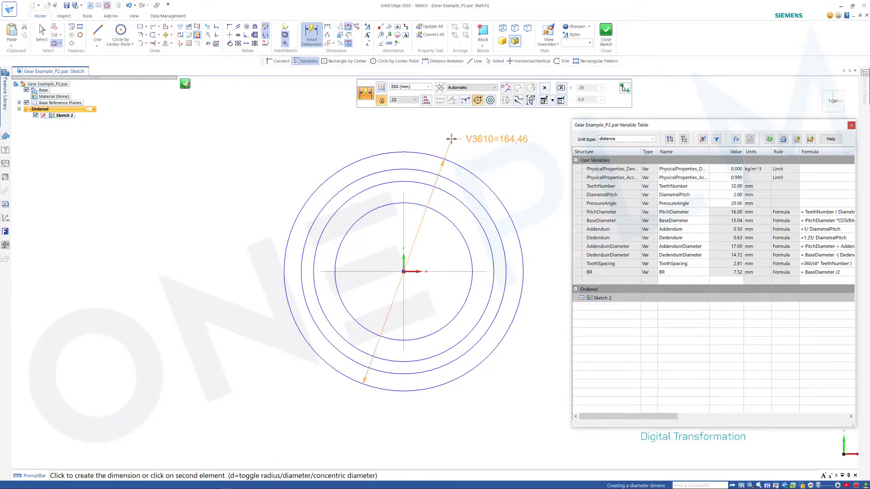
pyautogui.click(451, 139)
pyautogui.click(462, 187)
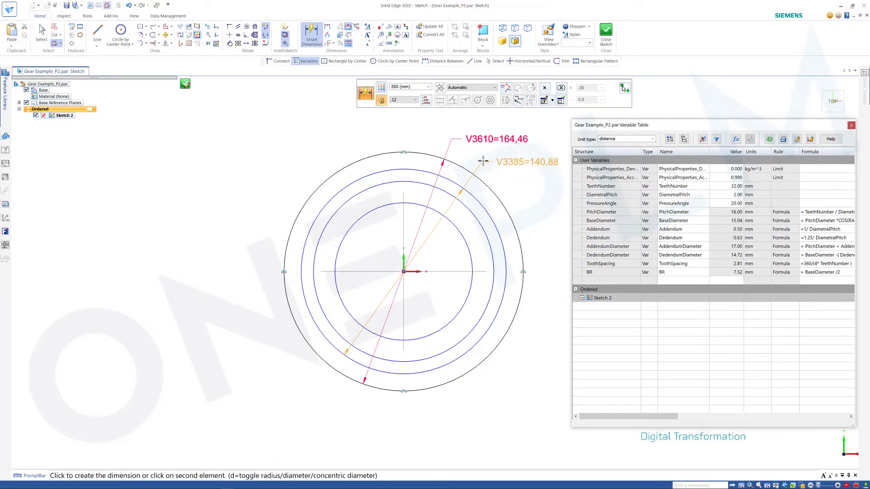
pyautogui.click(474, 194)
pyautogui.click(473, 212)
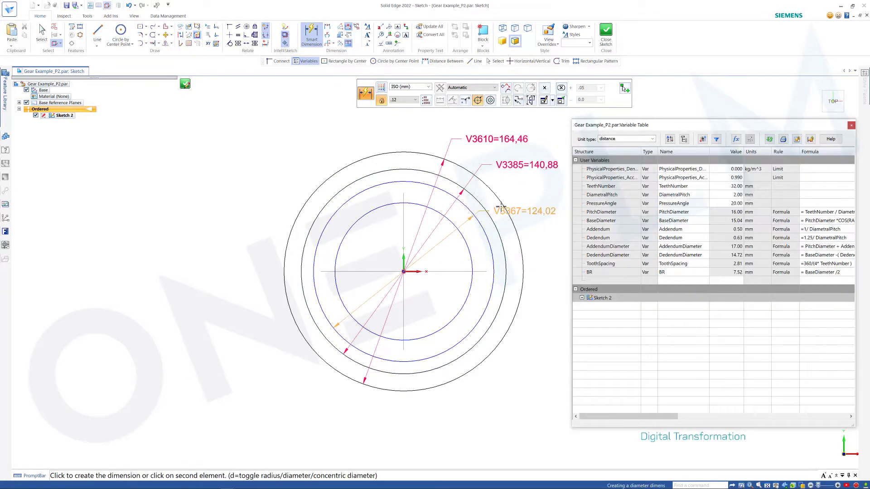
pyautogui.click(501, 194)
pyautogui.click(466, 246)
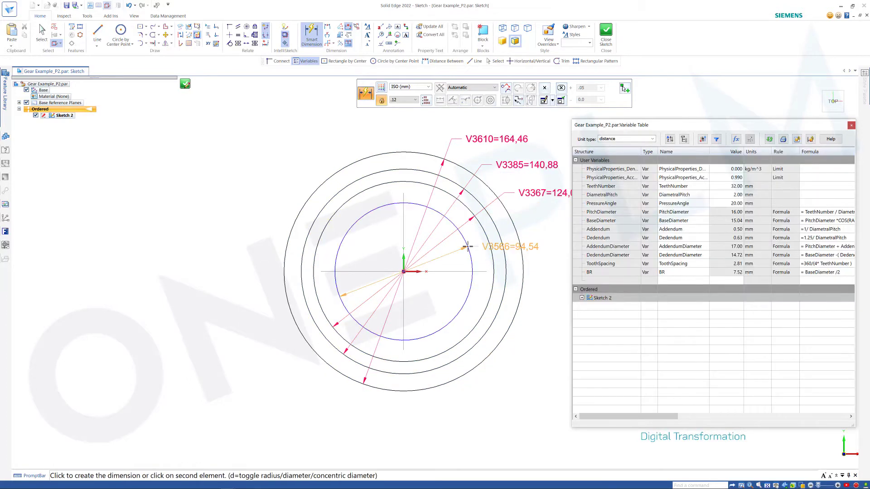
pyautogui.click(529, 235)
pyautogui.press('Escape')
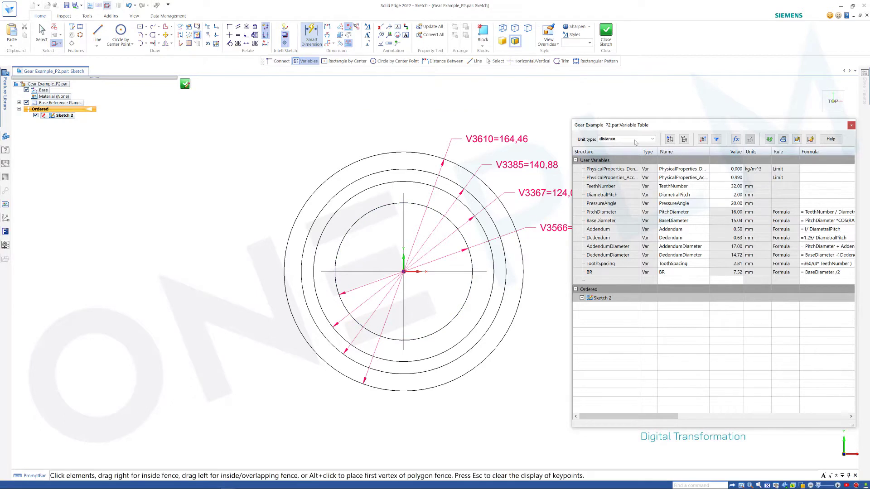
# - Review the value, name and formula display options for the outermost circle's diameter dimension
pyautogui.click(498, 140)
pyautogui.rightClick(498, 142)
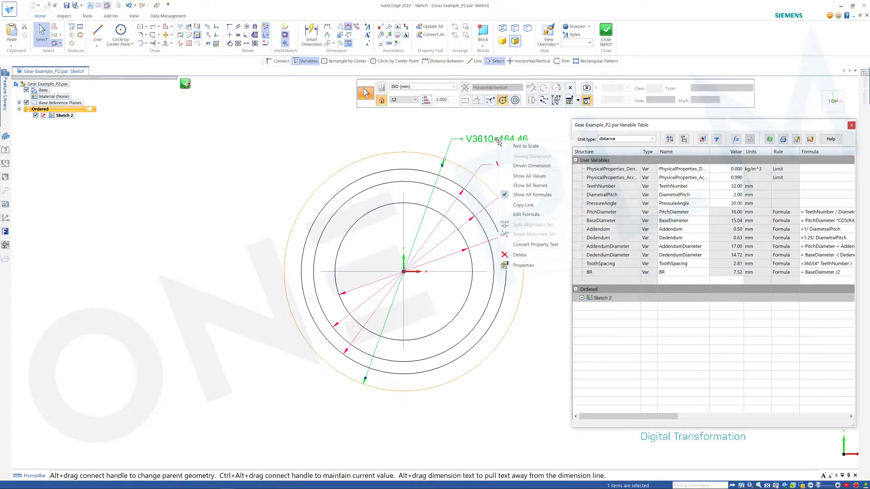
pyautogui.click(530, 185)
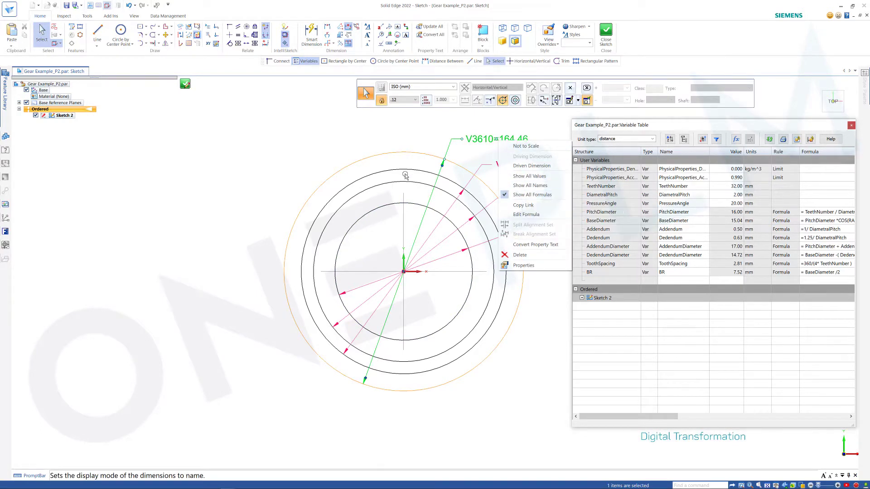
pyautogui.scroll(-2, 348, 142)
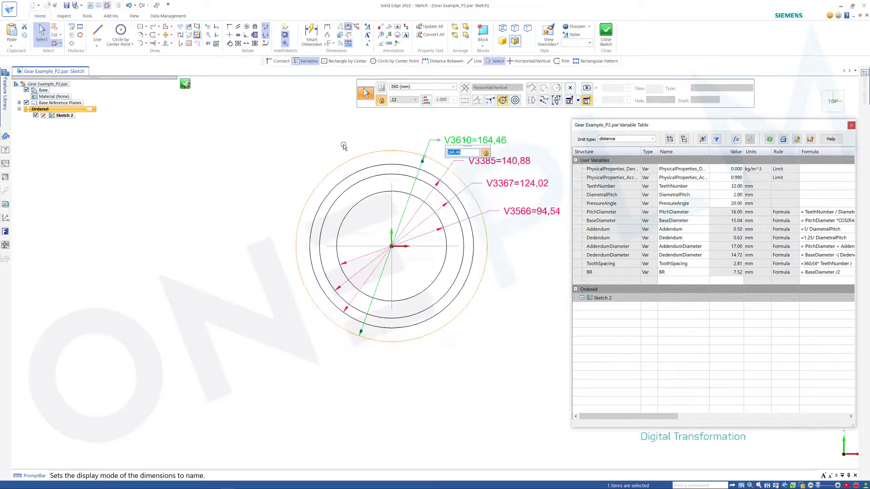
pyautogui.scroll(2, 519, 129)
pyautogui.click(394, 122)
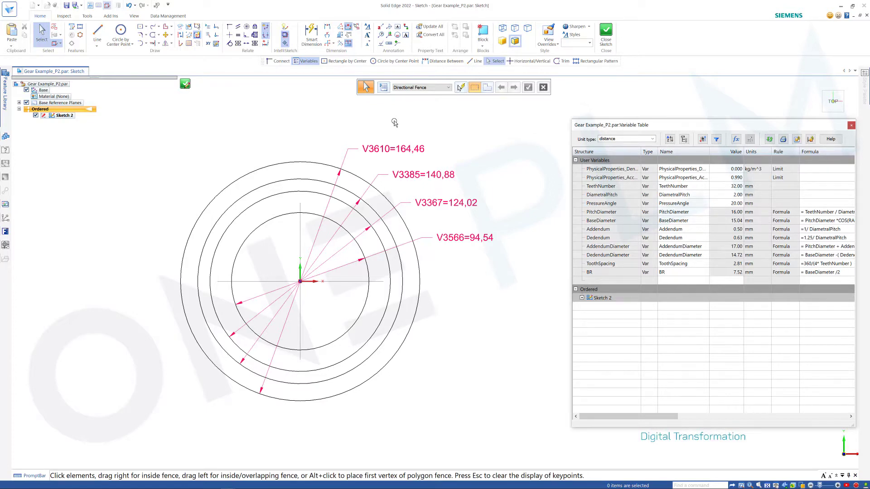
# - Link the outermost circle's diameter to the gear variable with the formula =AddendumDiameter
pyautogui.click(383, 150)
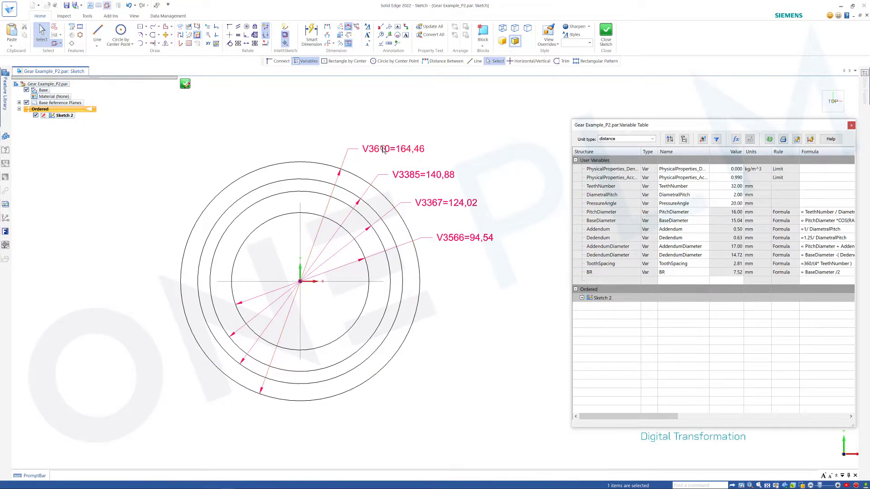
pyautogui.click(454, 90)
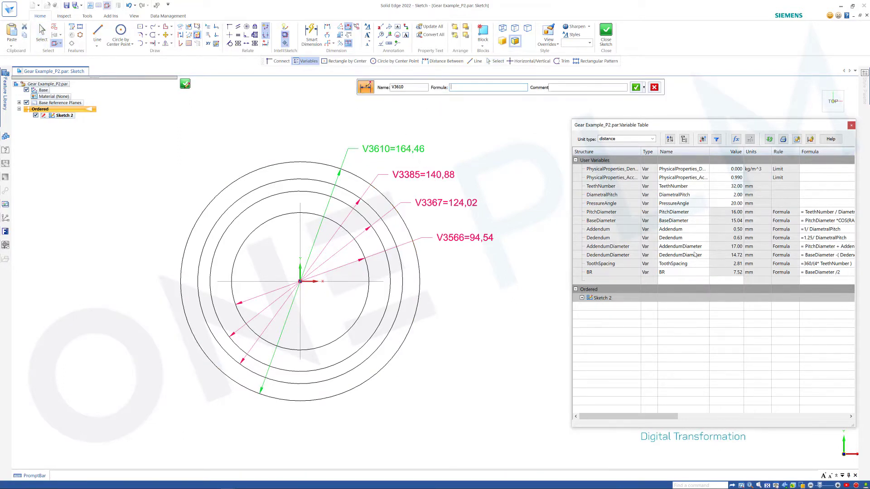
pyautogui.click(679, 247)
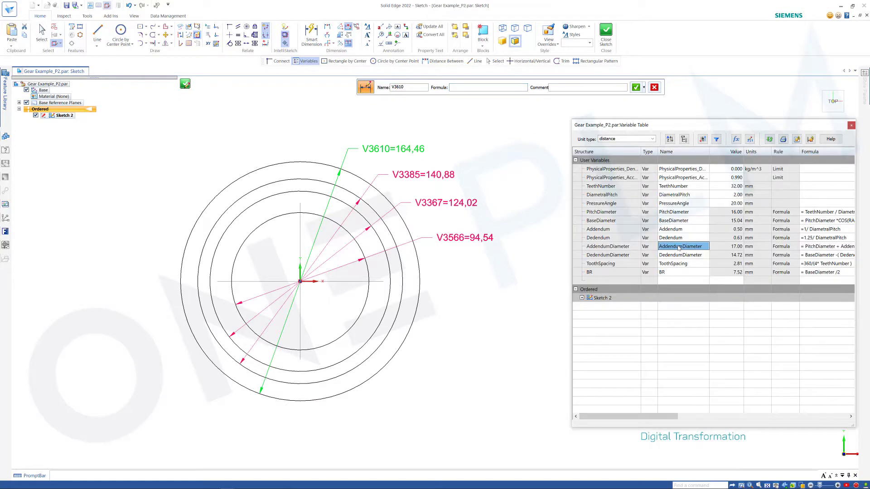
pyautogui.click(464, 88)
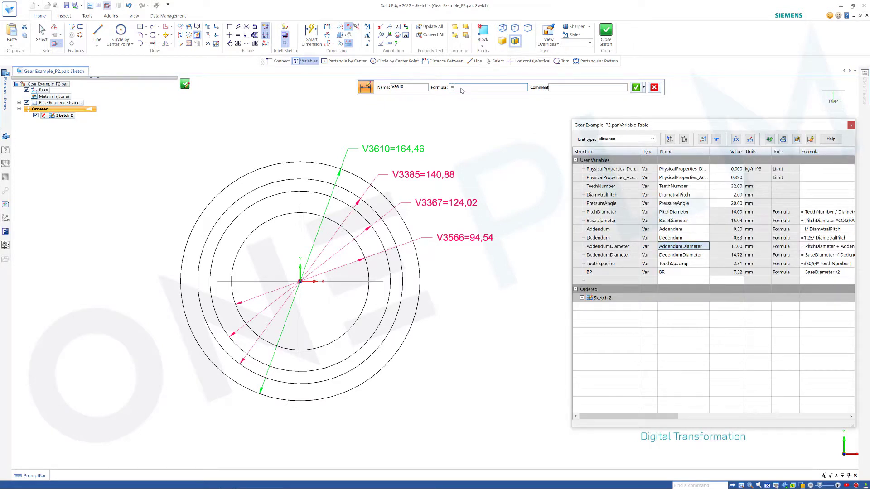
pyautogui.click(621, 248)
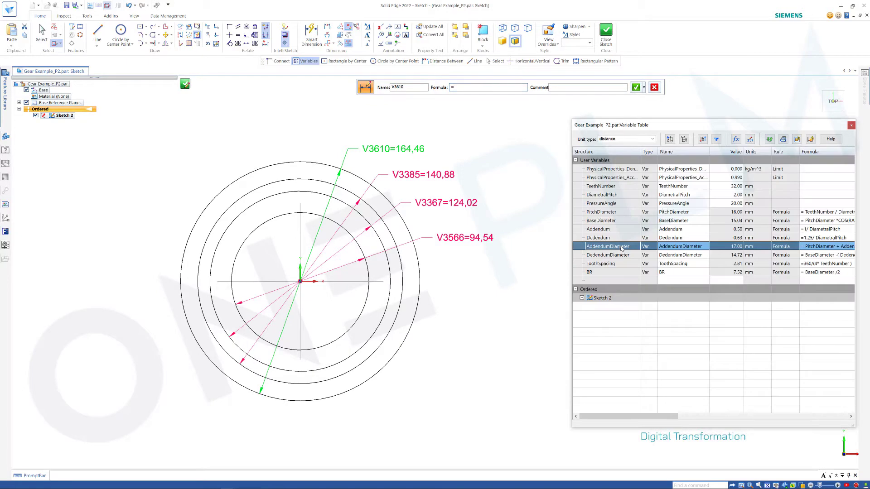
pyautogui.click(687, 252)
pyautogui.doubleClick(686, 249)
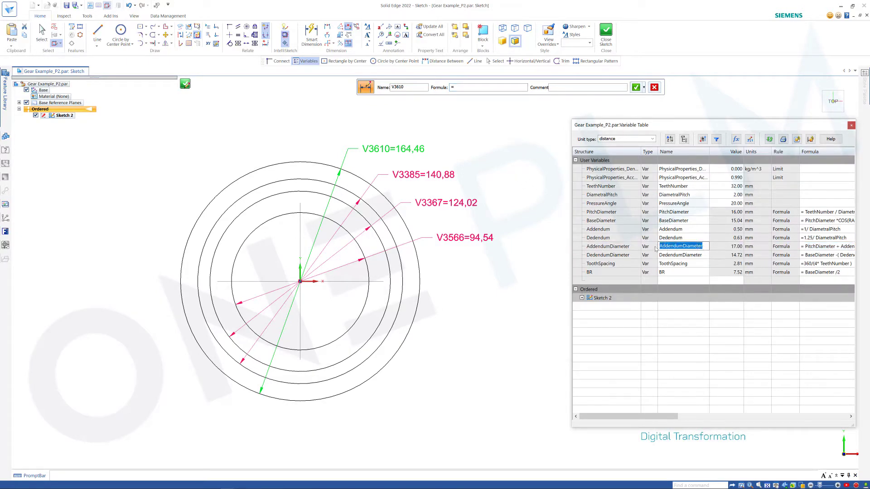
pyautogui.hotkey('ctrl', 'c')
pyautogui.click(484, 88)
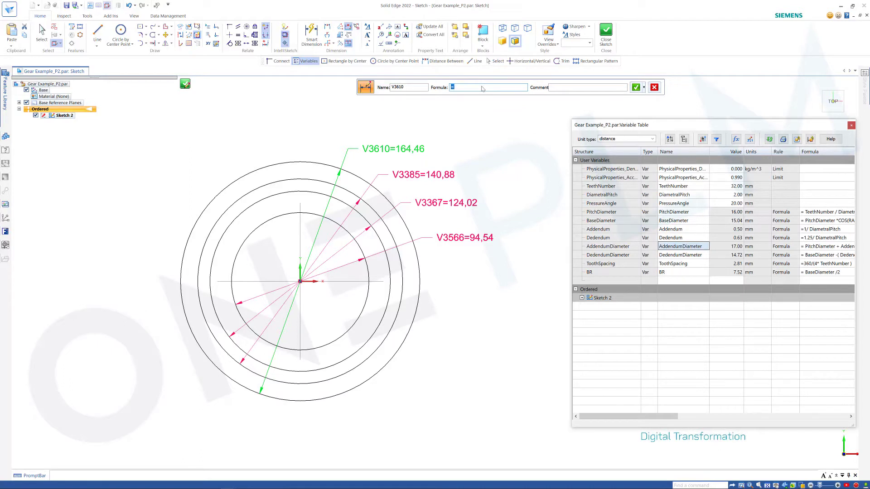
pyautogui.hotkey('ctrl', 'v')
pyautogui.click(451, 89)
pyautogui.write('=')
pyautogui.click(640, 87)
pyautogui.press('Escape')
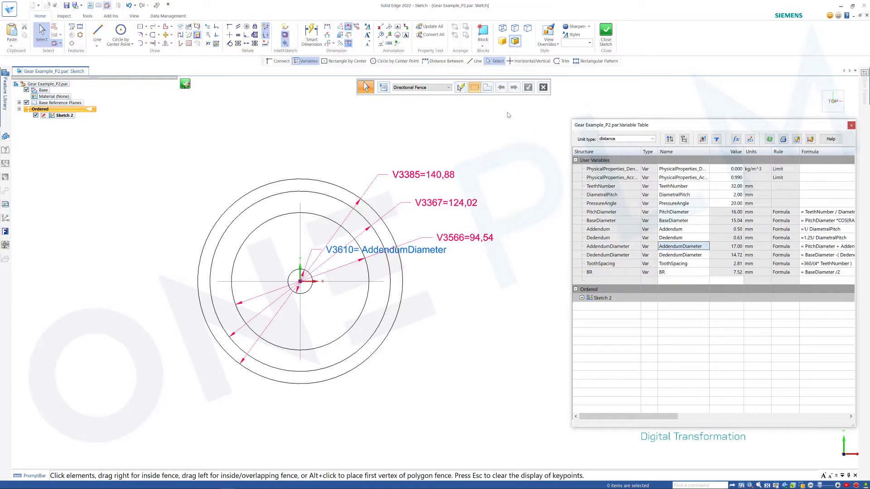
# - Link the diameter of the 140.88 mm circle to the pitch variable with the formula =PitchDiameter
pyautogui.click(405, 176)
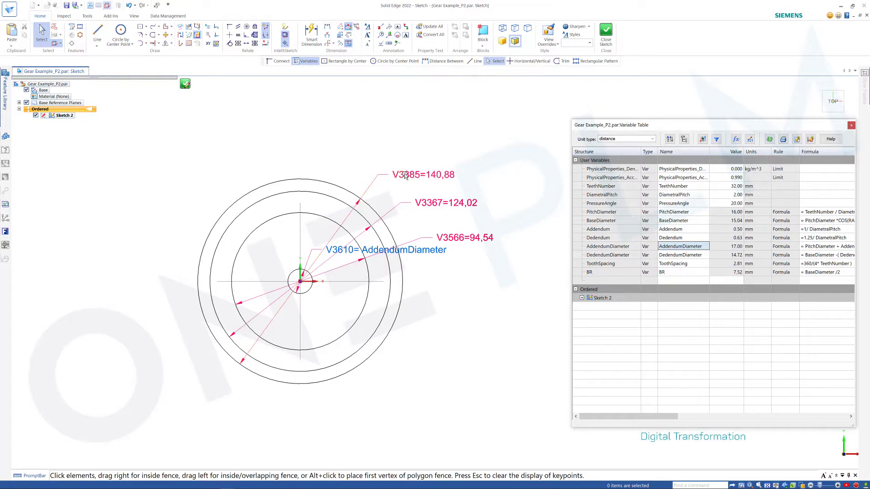
pyautogui.click(405, 175)
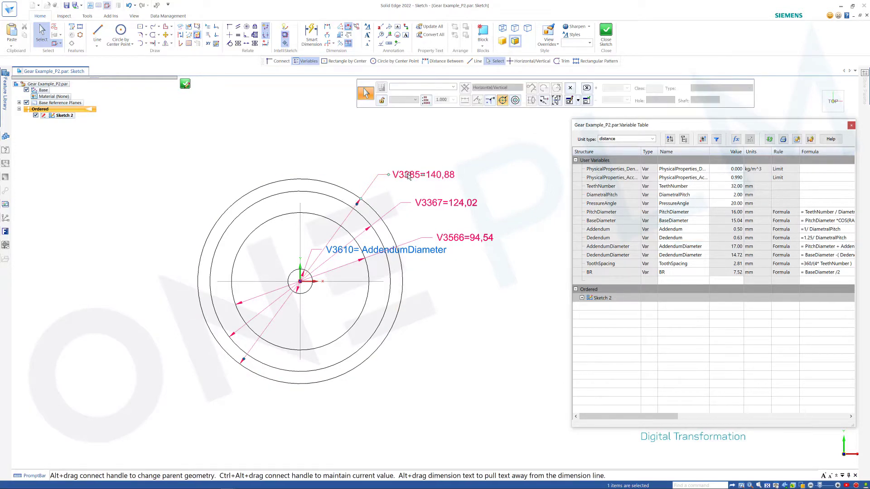
pyautogui.click(408, 176)
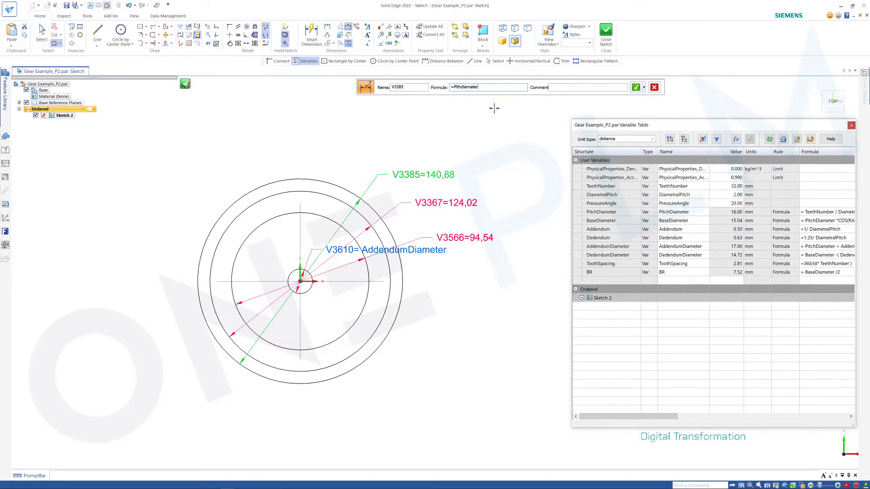
pyautogui.press('Return')
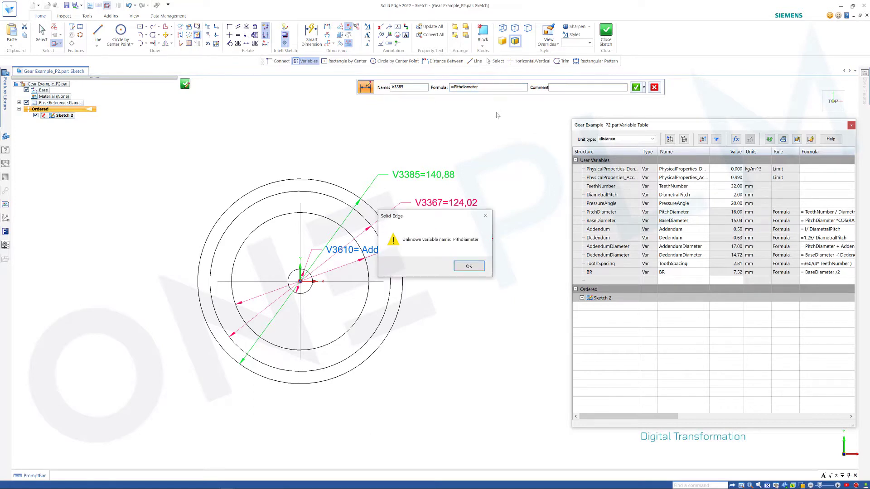
pyautogui.click(467, 267)
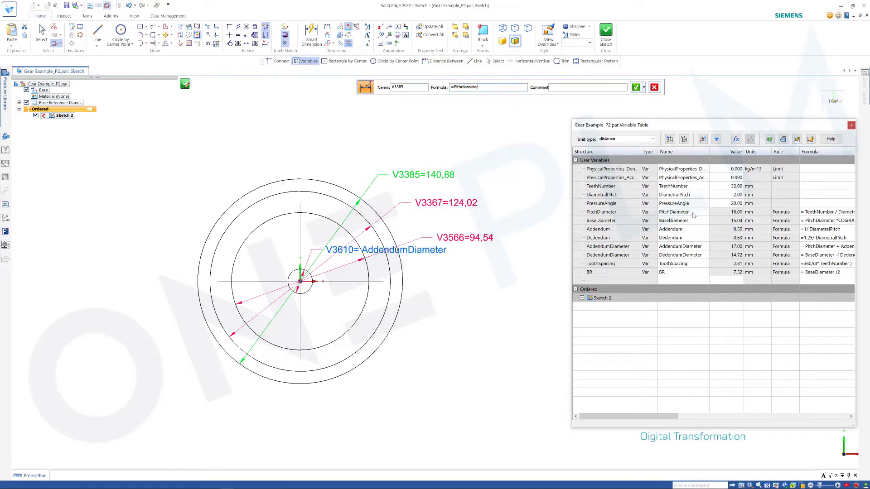
pyautogui.click(663, 214)
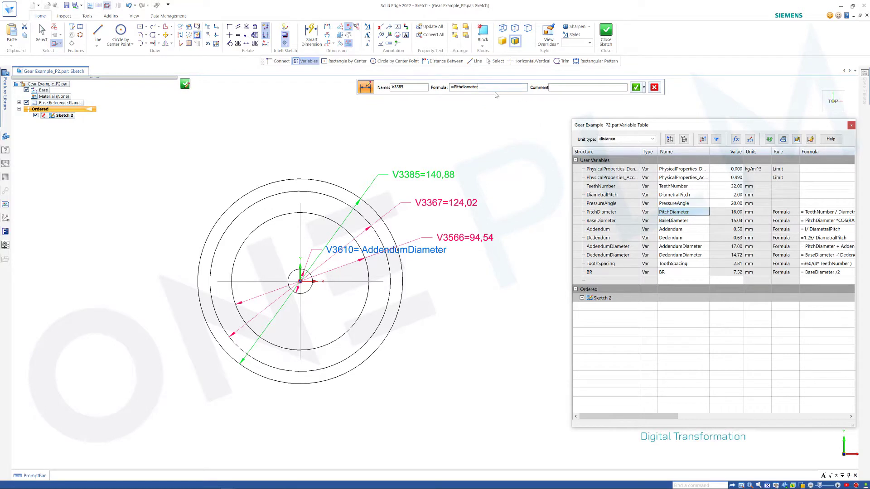
pyautogui.moveTo(491, 93); pyautogui.dragTo(446, 88)
pyautogui.write('=PitchDiameter')
pyautogui.press('Return')
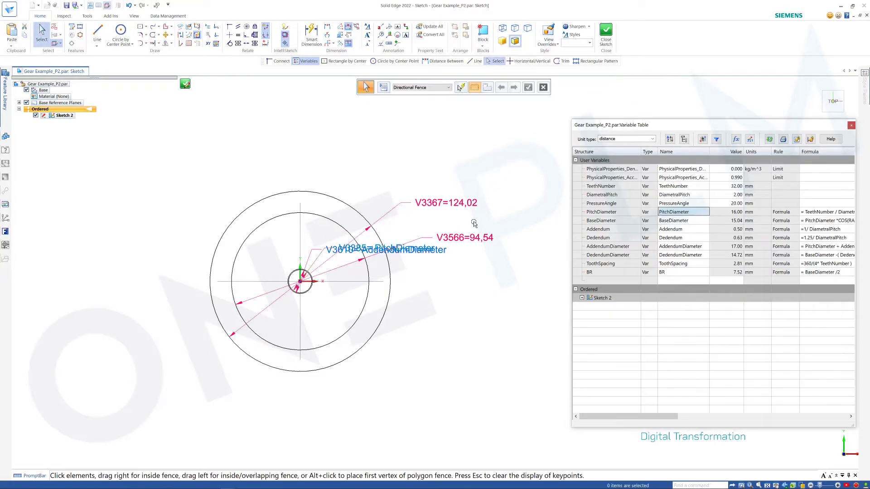
# - Link the diameter of the 124.02 mm circle to the base variable with the formula =BaseDiameter
pyautogui.scroll(1, 476, 226)
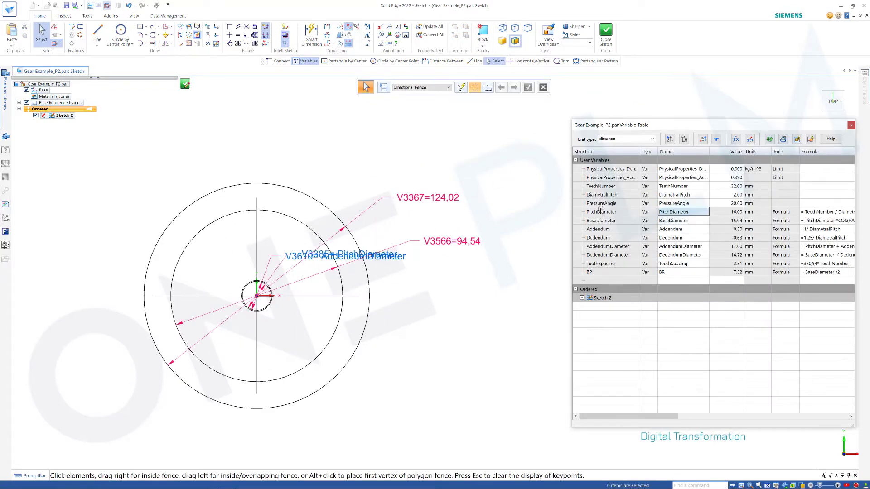
pyautogui.doubleClick(679, 221)
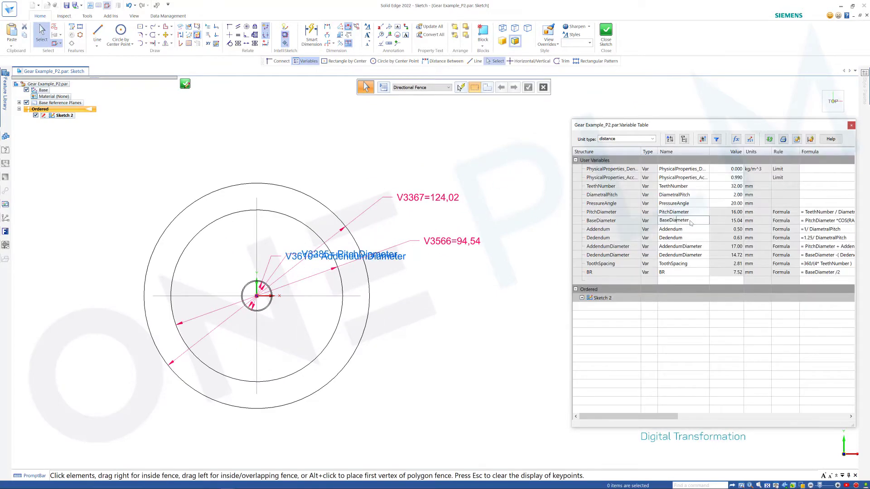
pyautogui.moveTo(691, 223); pyautogui.dragTo(653, 227)
pyautogui.hotkey('ctrl', 'c')
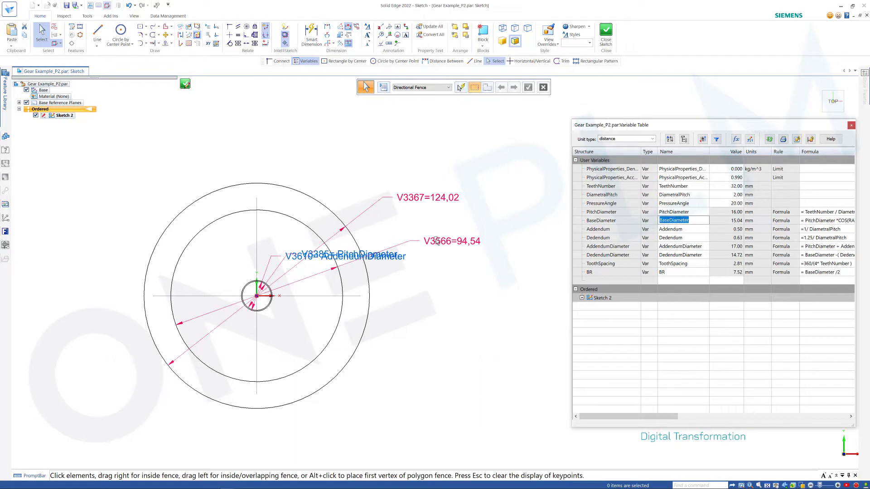
pyautogui.click(412, 198)
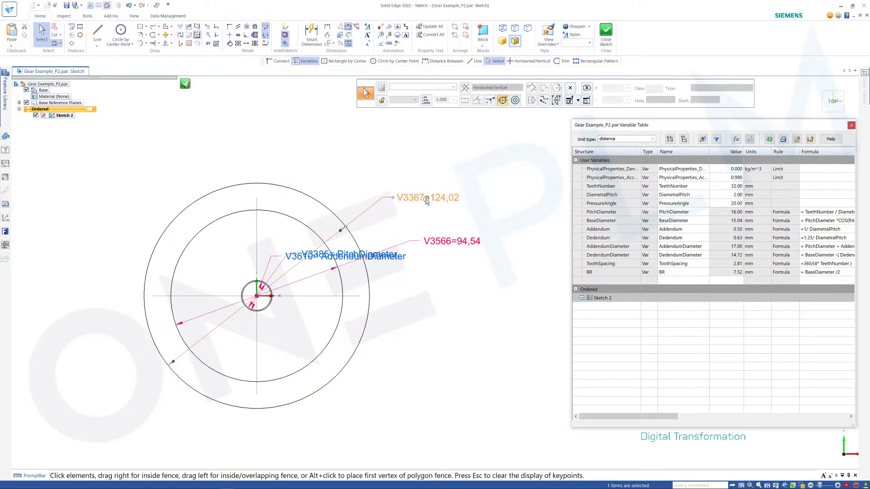
pyautogui.click(406, 200)
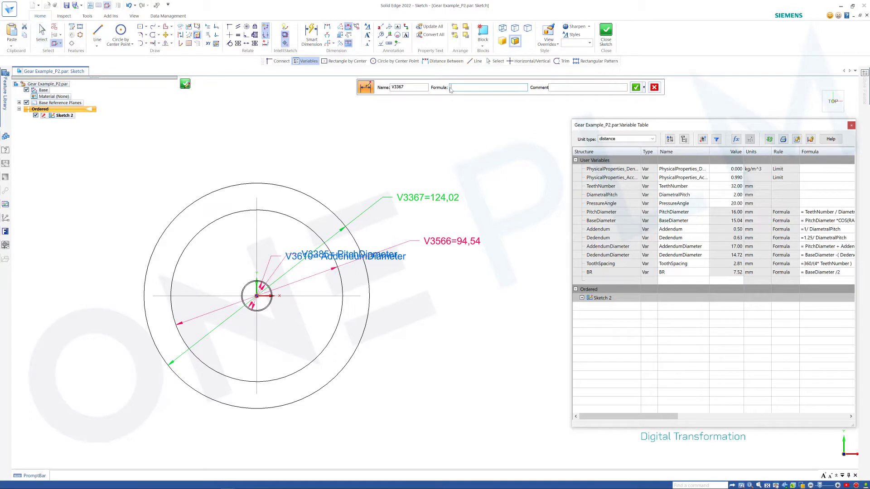
pyautogui.click(452, 89)
pyautogui.write('=')
pyautogui.hotkey('ctrl', 'v')
pyautogui.press('Return')
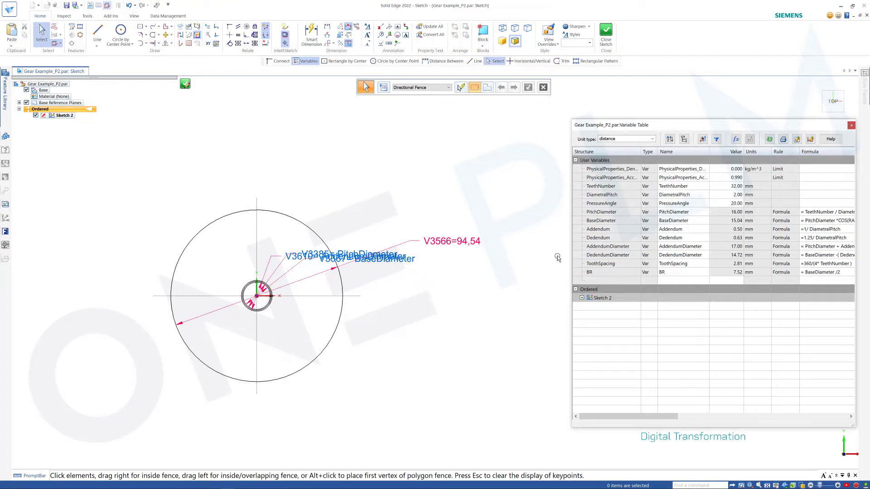
# - Link the diameter of the remaining 94.54 mm circle to the dedendum variable with the formula =DedendumDiameter
pyautogui.click(688, 255)
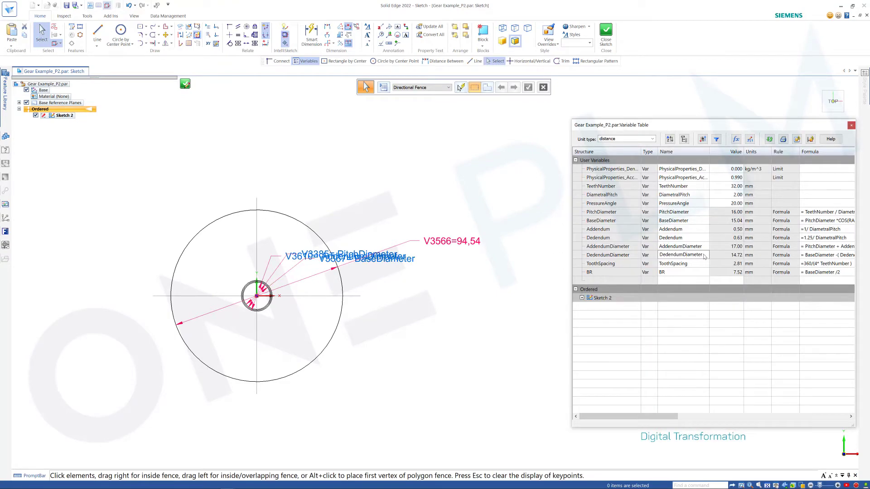
pyautogui.moveTo(705, 257); pyautogui.dragTo(645, 259)
pyautogui.hotkey('ctrl', 'c')
pyautogui.click(436, 242)
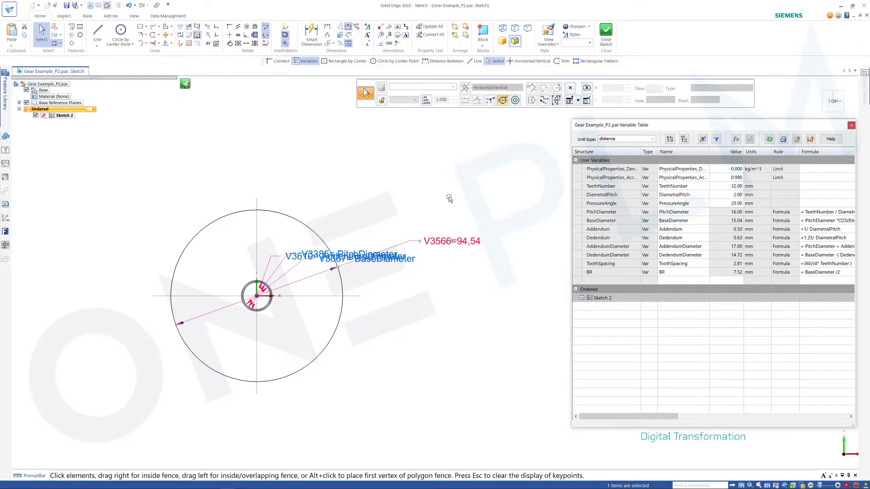
pyautogui.click(454, 241)
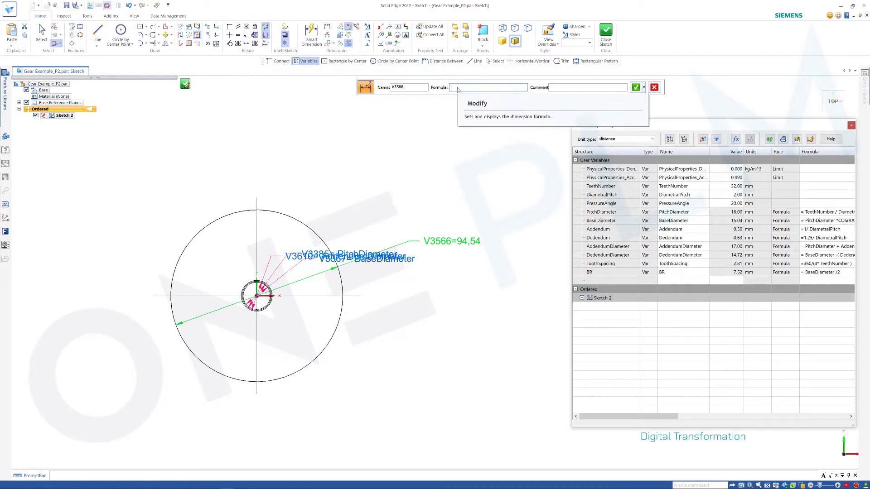
pyautogui.write('=')
pyautogui.hotkey('ctrl', 'v')
pyautogui.press('Return')
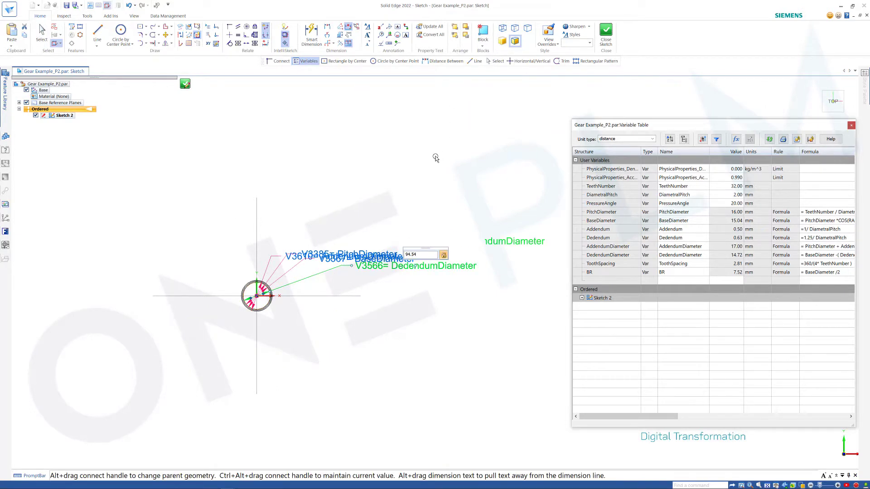
pyautogui.press('Escape')
# - Reposition the pitch, base and dedendum diameter labels in a staggered column below the addendum label so none overlap
pyautogui.scroll(2, 237, 285)
pyautogui.scroll(1, 240, 283)
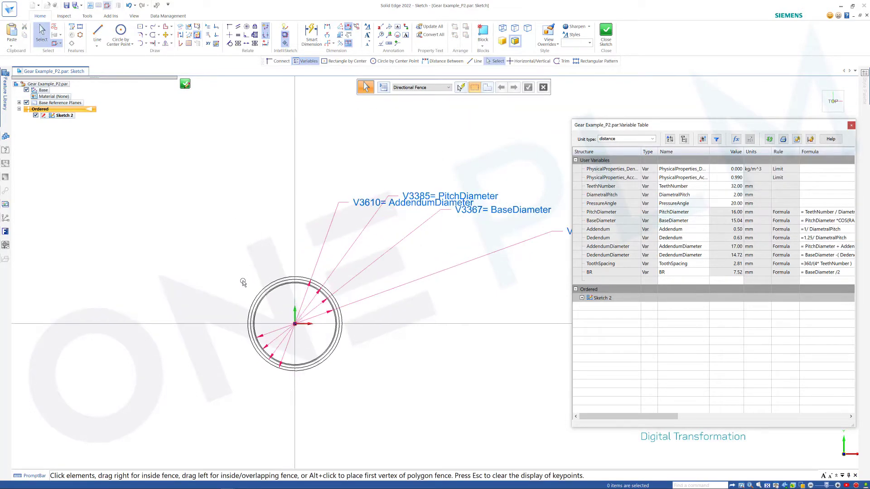
pyautogui.scroll(1, 312, 228)
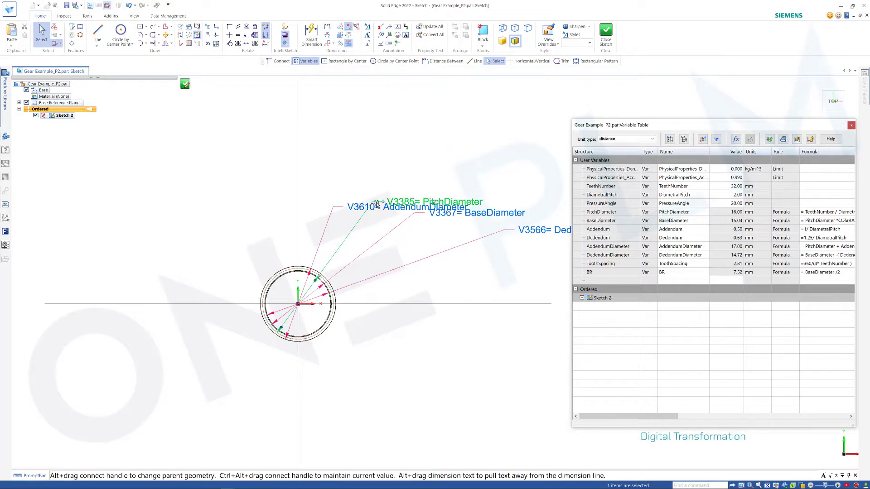
pyautogui.click(360, 222)
pyautogui.moveTo(361, 228); pyautogui.dragTo(362, 228)
pyautogui.click(399, 225)
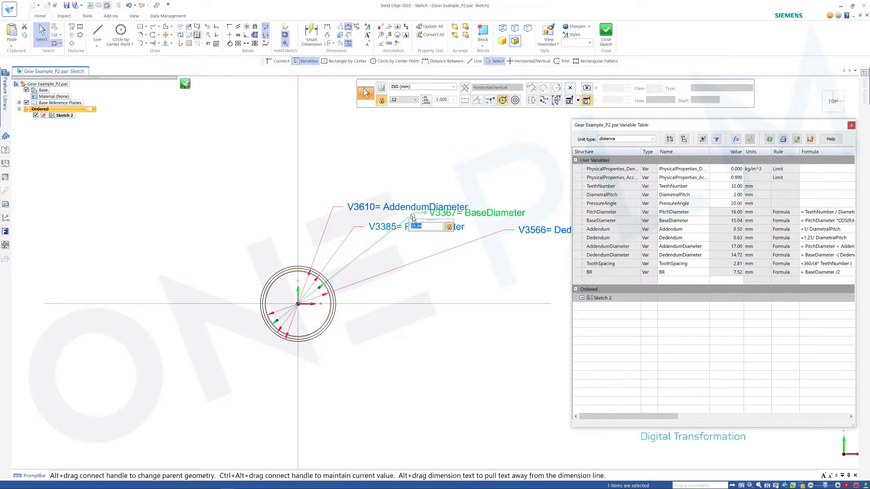
pyautogui.moveTo(419, 213); pyautogui.dragTo(398, 246)
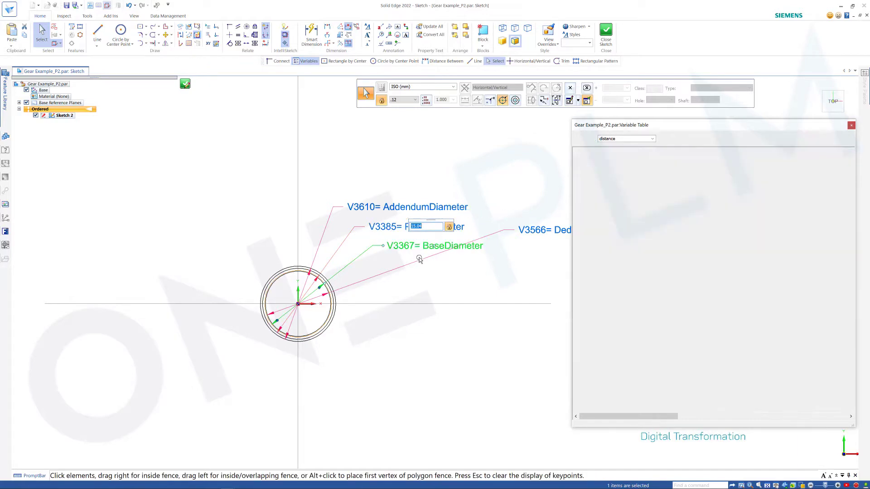
pyautogui.click(508, 231)
pyautogui.moveTo(508, 231); pyautogui.dragTo(426, 269)
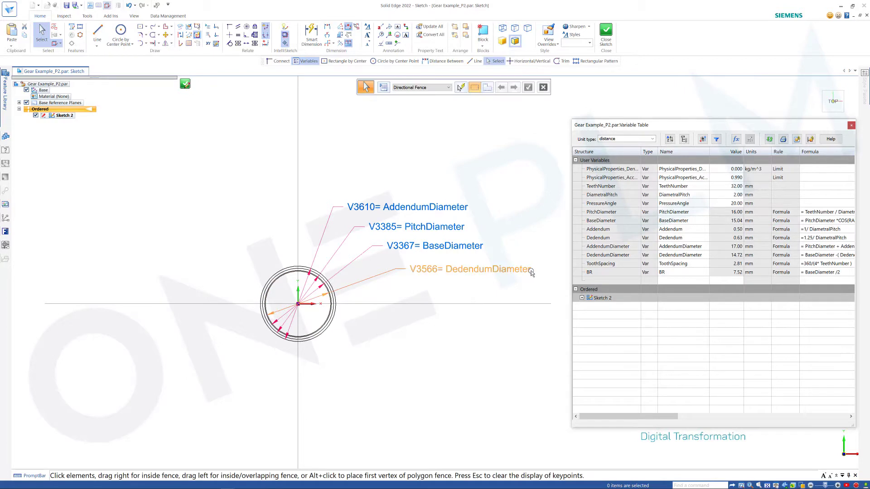
# - Switch all four diameter dimensions from formula display to value display
pyautogui.scroll(1, 533, 270)
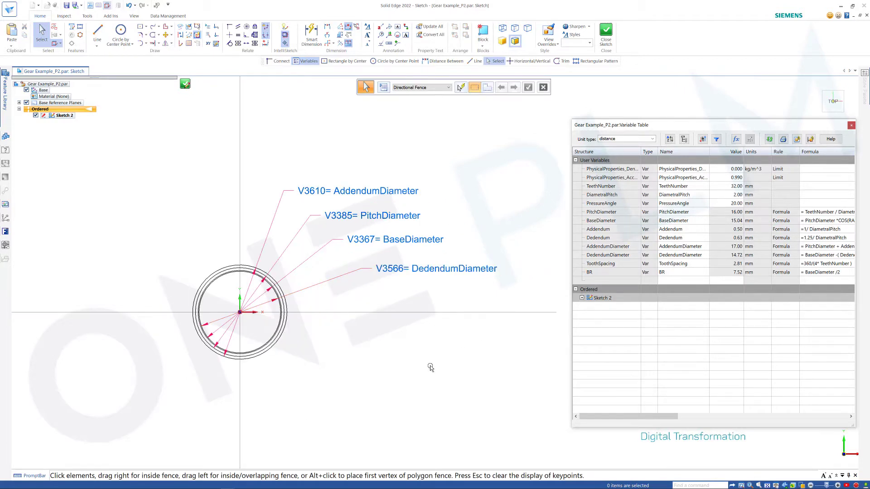
pyautogui.click(362, 191)
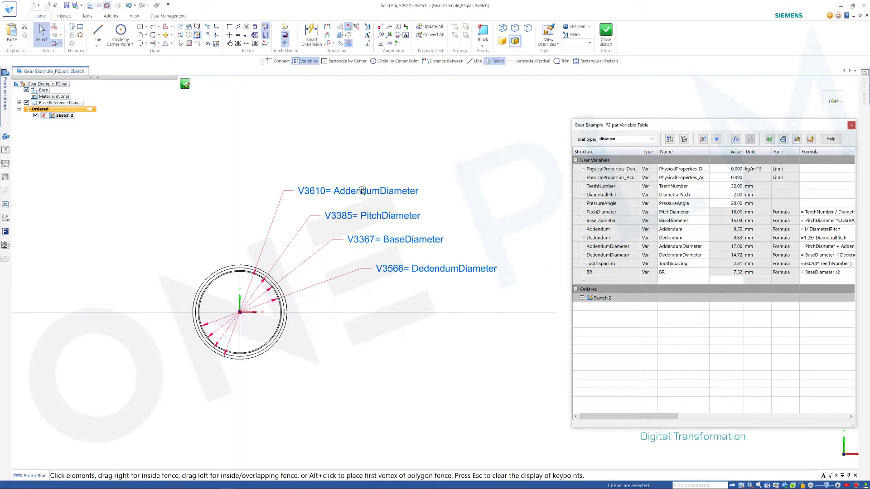
pyautogui.rightClick(361, 191)
pyautogui.click(394, 222)
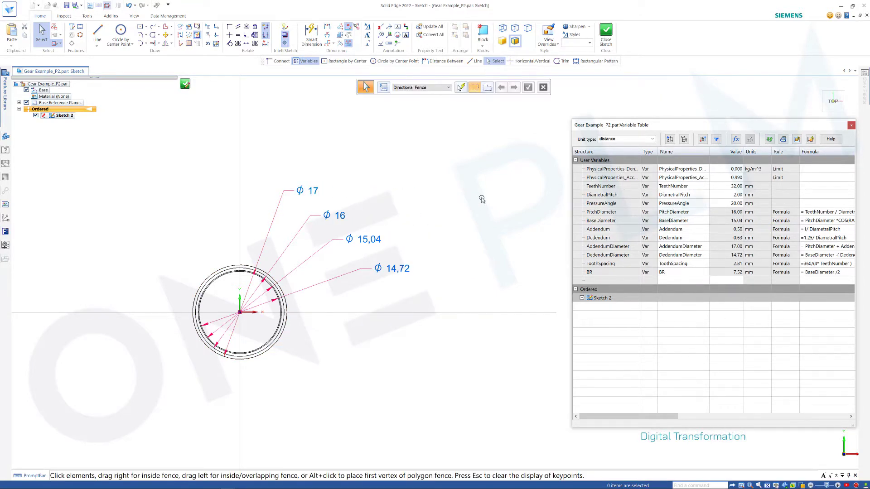
# - Set the TeethNumber variable to 28 in the variable table
pyautogui.click(727, 187)
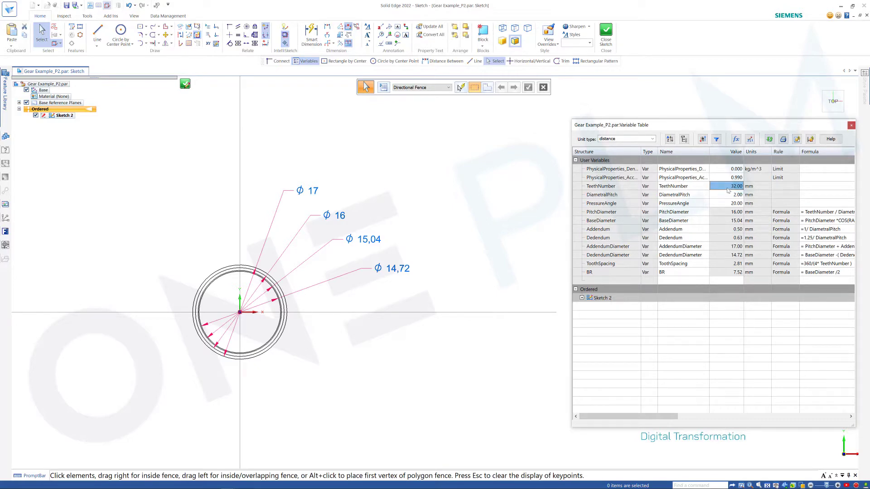
pyautogui.write('28')
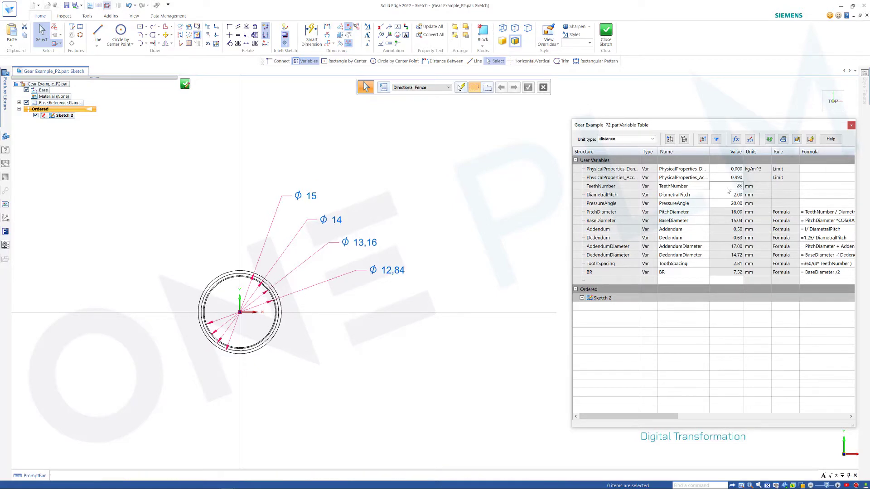
# - Set the TeethNumber variable to 32 in the variable table
pyautogui.press('Return')
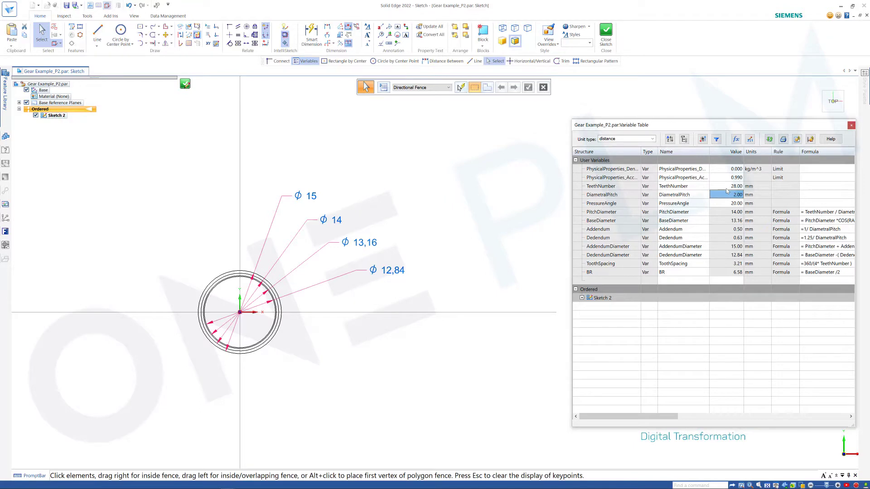
pyautogui.click(732, 186)
pyautogui.write('32')
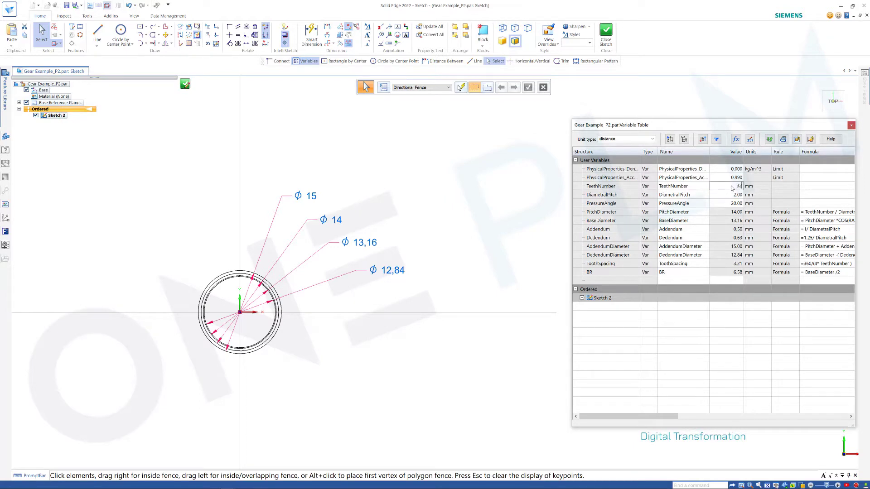
pyautogui.press('Return')
pyautogui.click(422, 186)
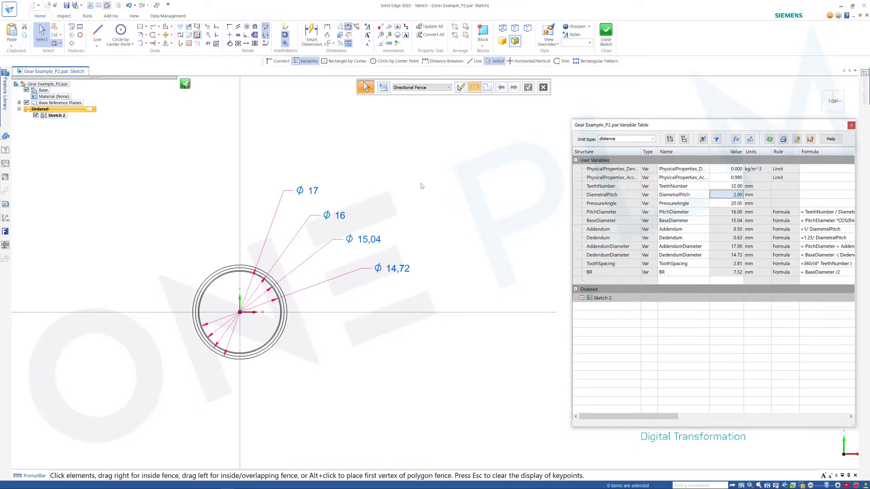
pyautogui.scroll(1, 251, 266)
pyautogui.scroll(2, 218, 285)
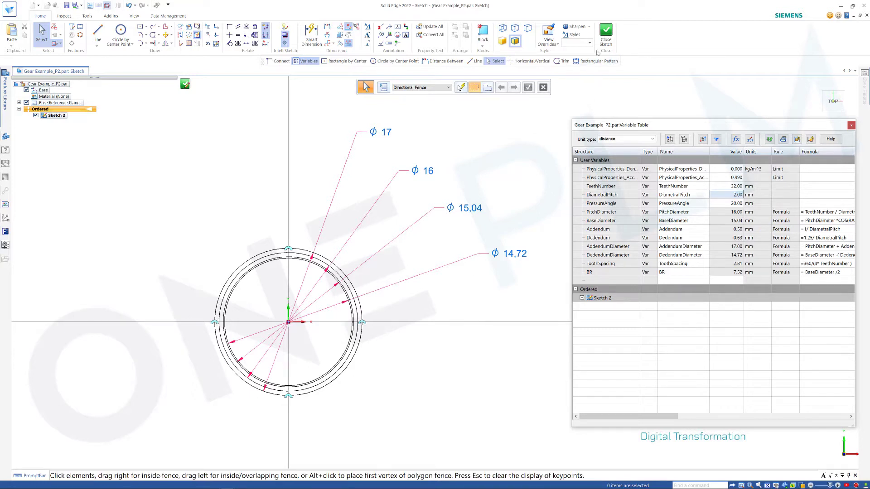
# - Close the gear circle sketch, name it Base Sketch, and finish the sketch command
pyautogui.click(607, 32)
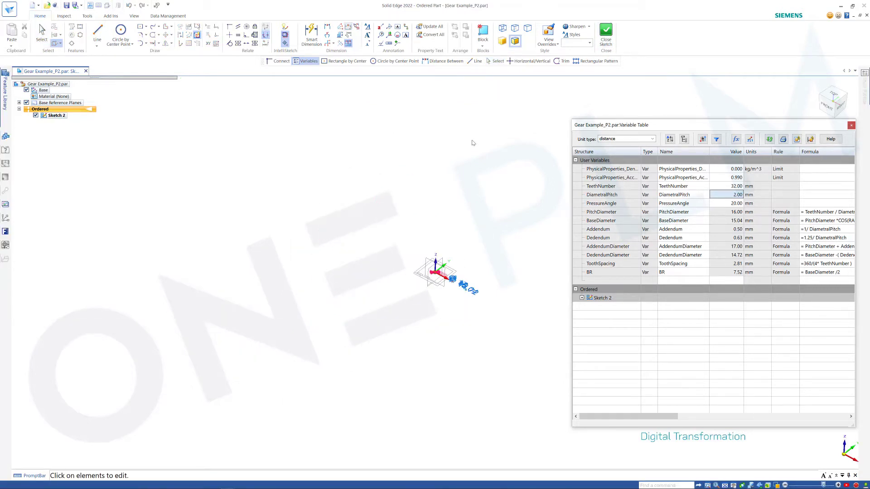
pyautogui.write('Base Sketch')
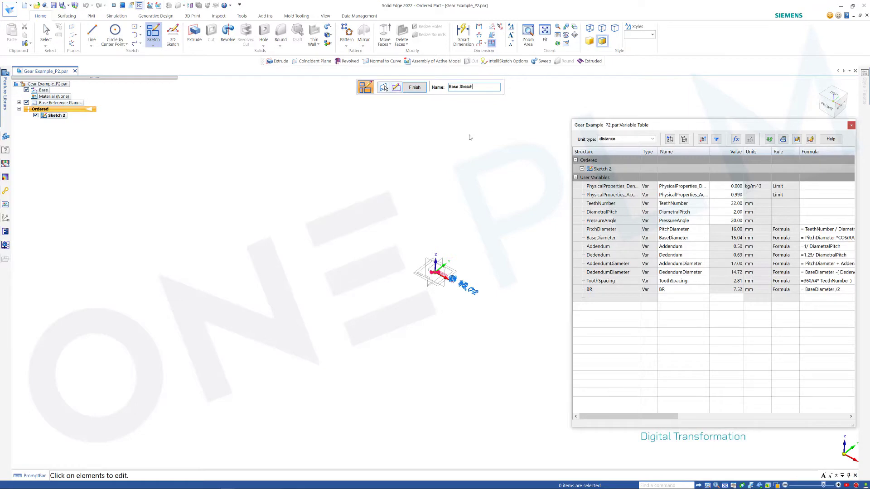
pyautogui.press('Return')
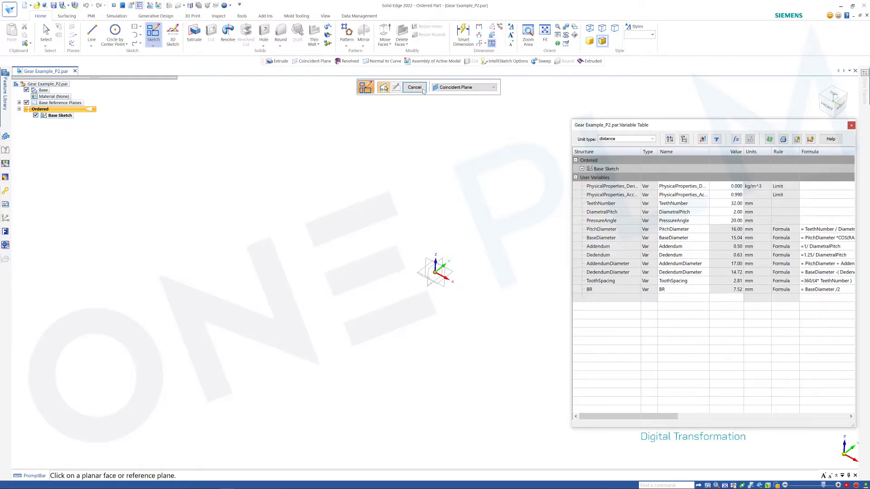
pyautogui.click(414, 88)
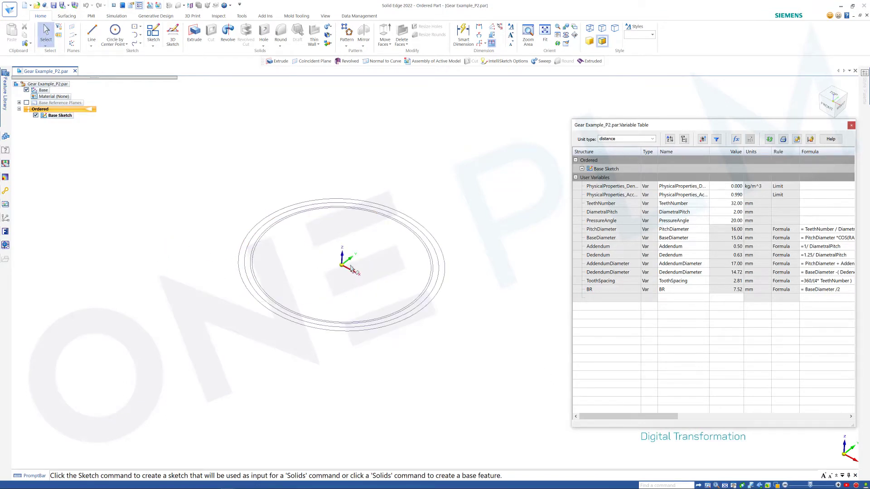
# - Extrude the outermost circle of Base Sketch 10 mm downward as a solid cylinder, selecting the profile from the existing sketch
pyautogui.scroll(-2, 514, 301)
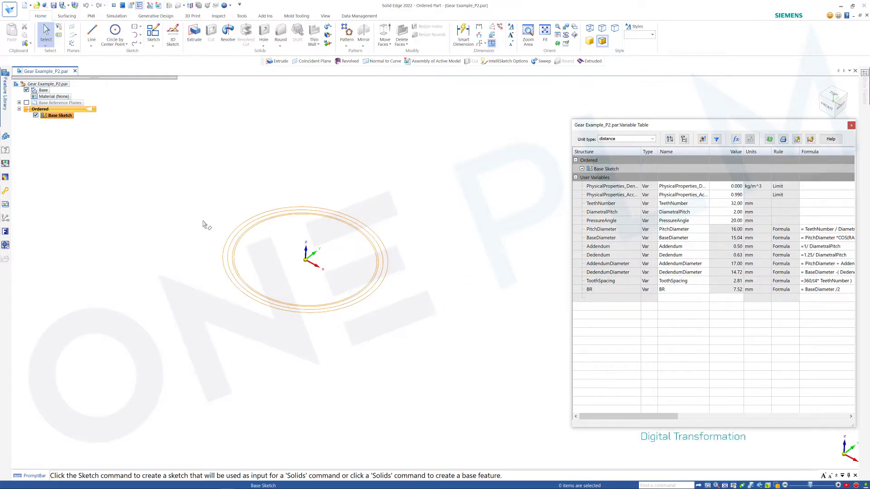
pyautogui.scroll(1, 199, 222)
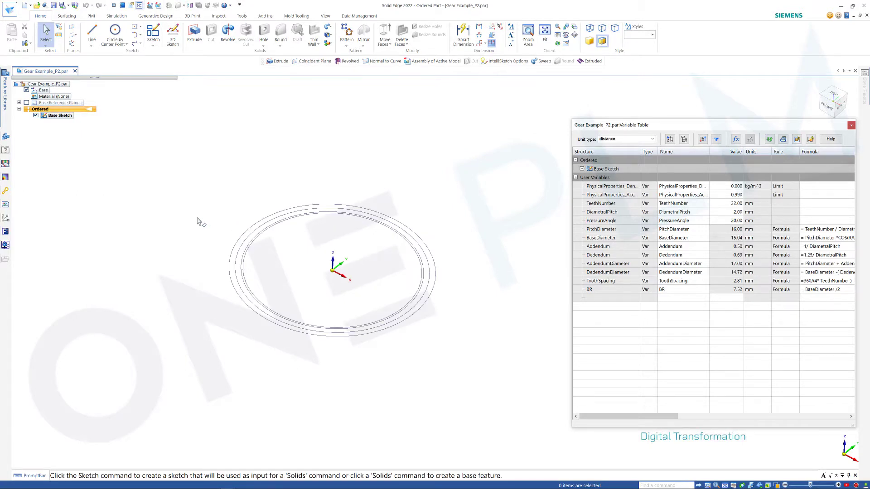
pyautogui.click(194, 35)
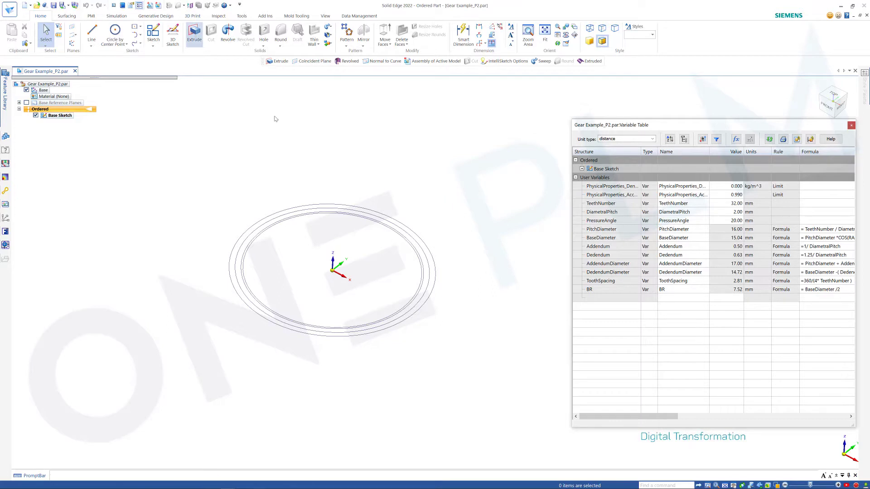
pyautogui.click(492, 88)
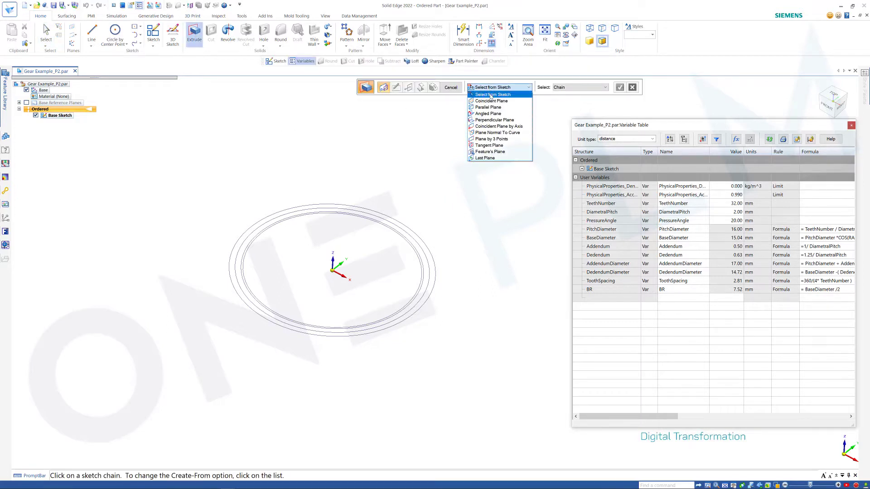
pyautogui.click(491, 94)
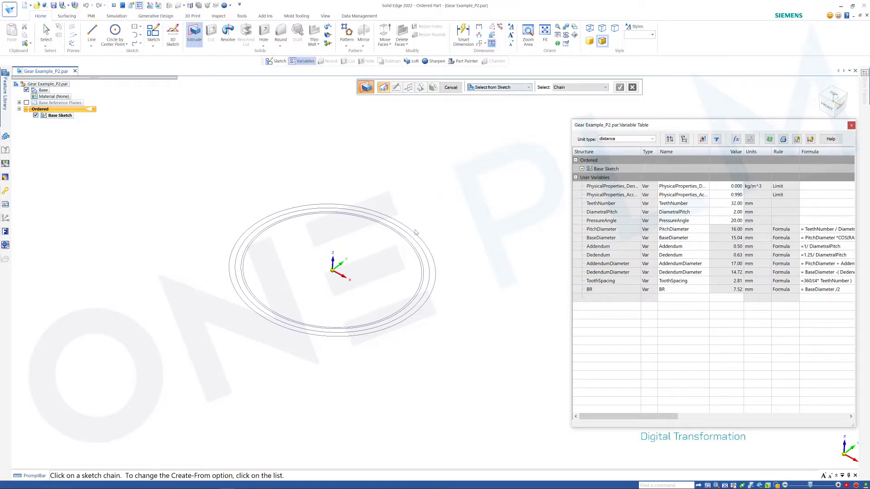
pyautogui.click(439, 254)
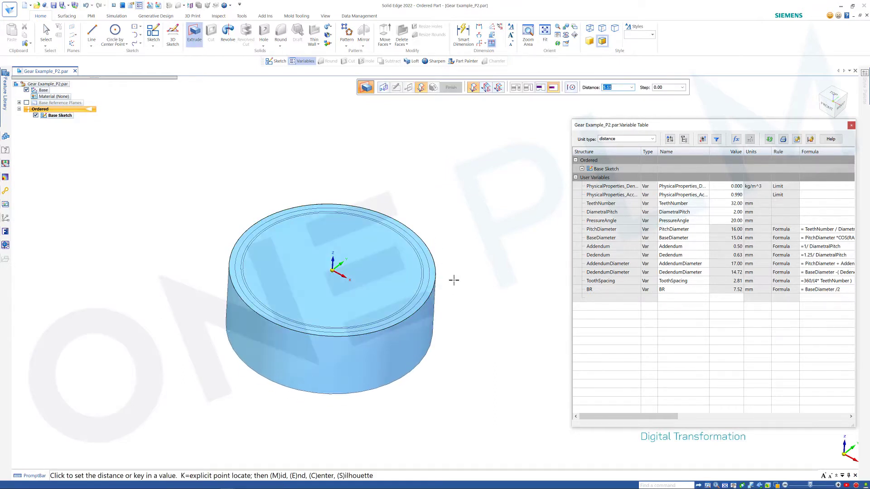
pyautogui.write('10')
pyautogui.press('Return')
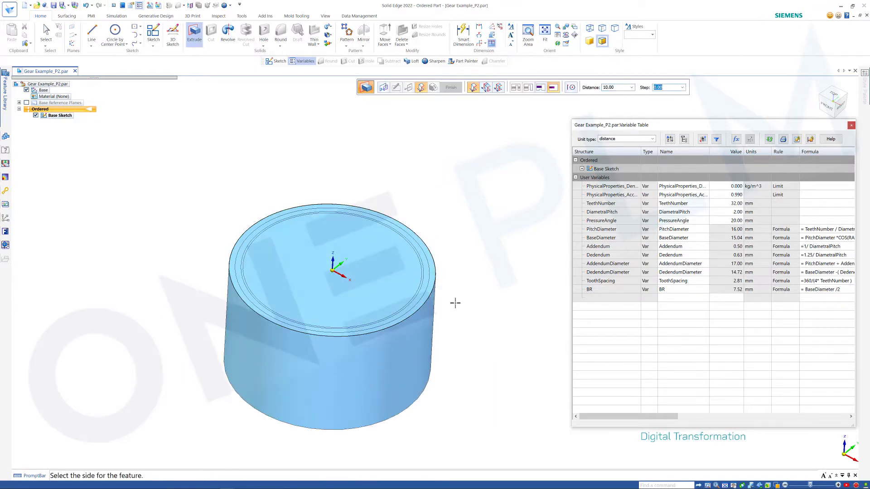
pyautogui.click(479, 227)
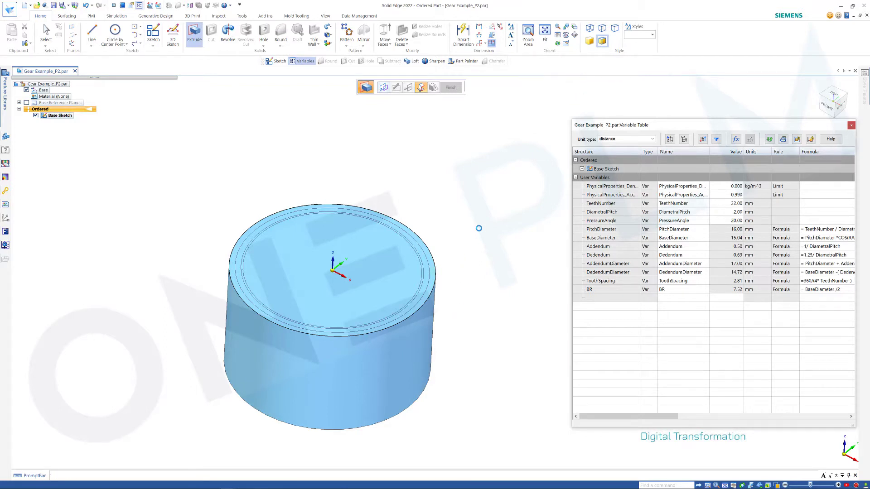
pyautogui.click(450, 87)
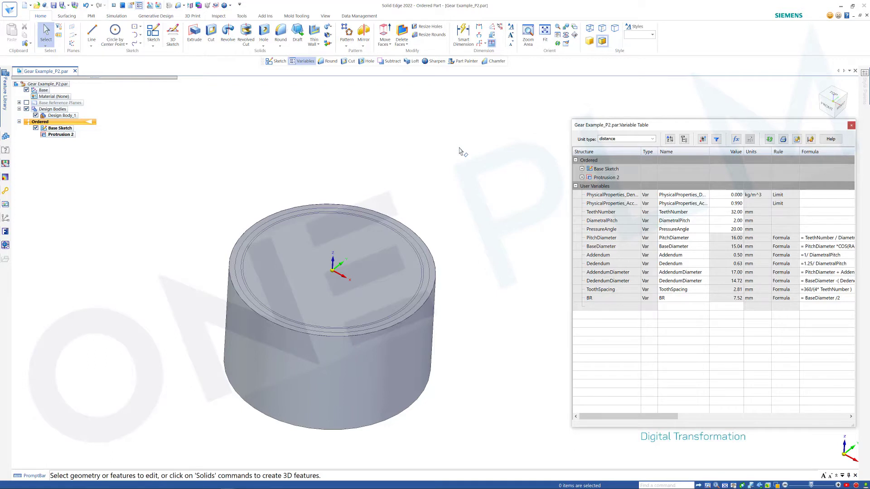
# - Start an equation-driven curve in a new 3D sketch and load the saved Involute of Circle equations
pyautogui.moveTo(459, 149); pyautogui.dragTo(459, 148, button='middle')
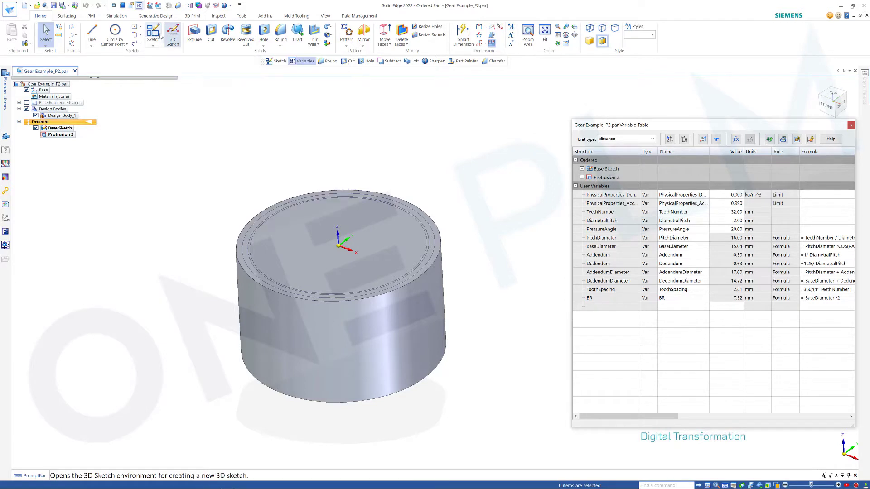
pyautogui.click(174, 33)
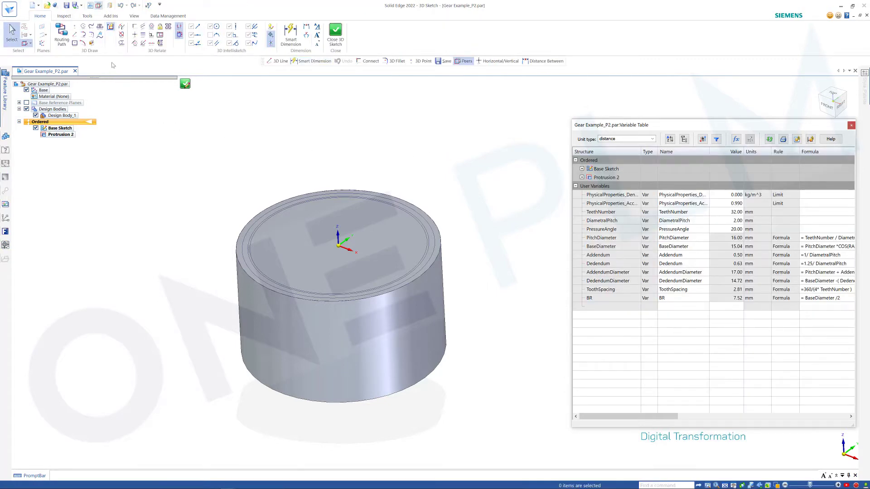
pyautogui.click(101, 35)
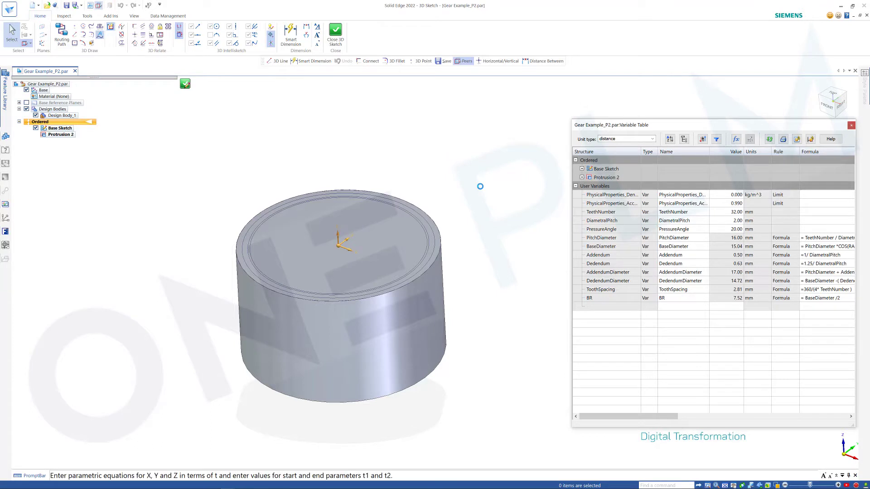
pyautogui.moveTo(457, 176); pyautogui.dragTo(423, 144)
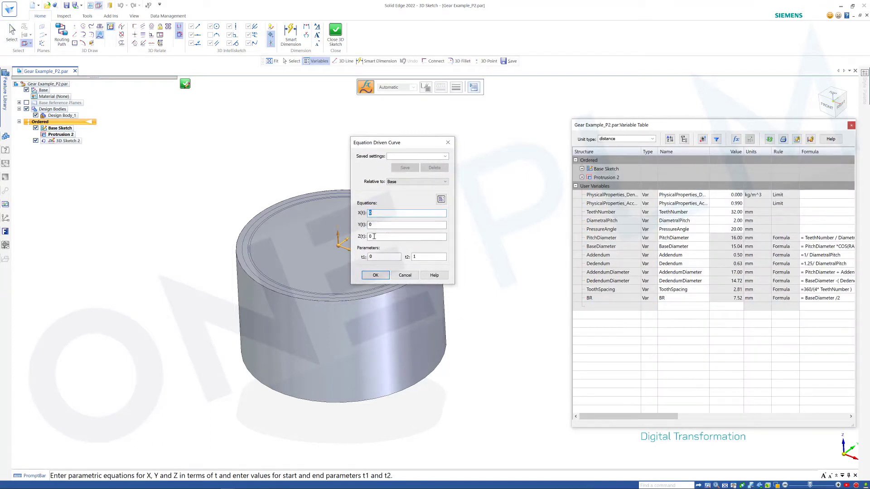
pyautogui.moveTo(417, 145); pyautogui.dragTo(488, 118)
pyautogui.click(499, 129)
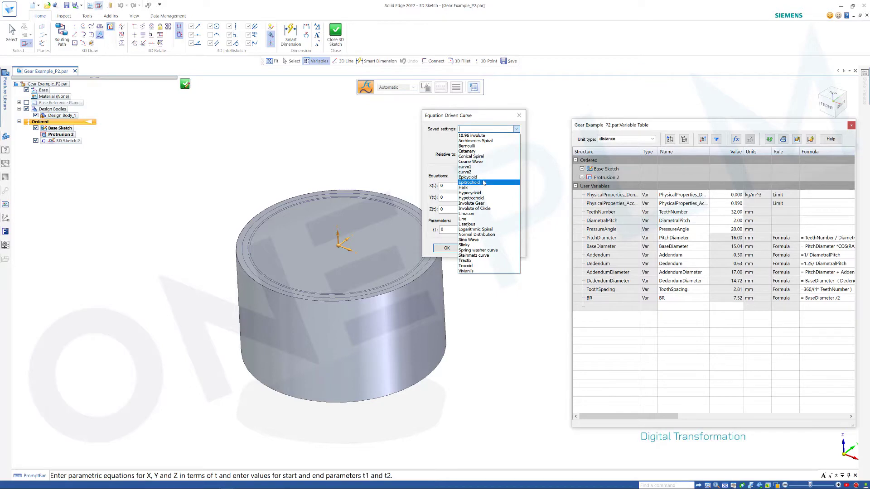
pyautogui.click(476, 209)
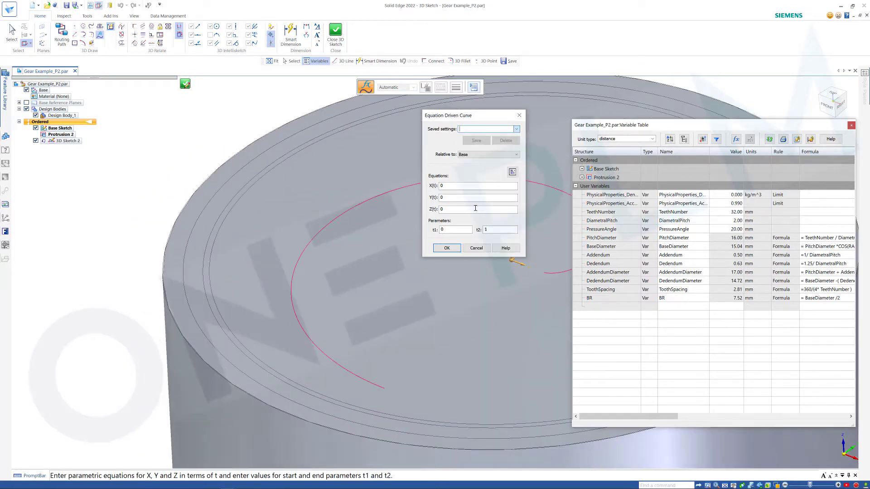
pyautogui.scroll(5, 445, 250)
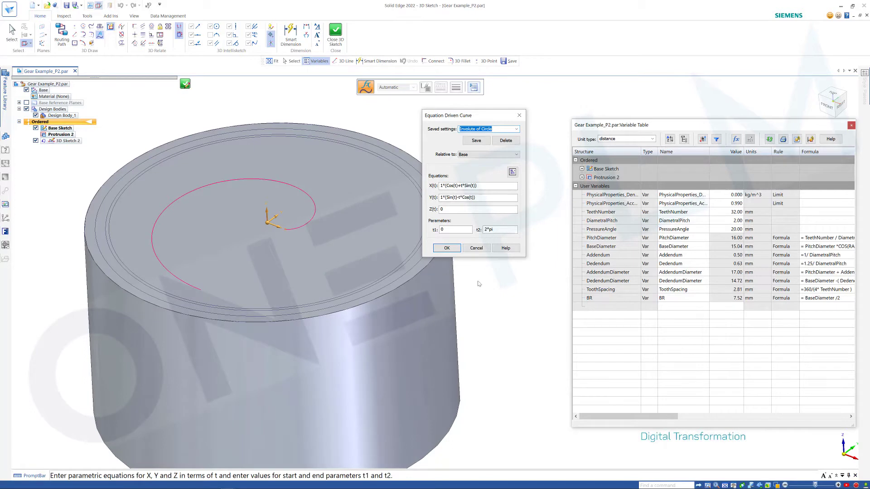
# - Set the involute curve's end parameter t2 to 1
pyautogui.doubleClick(443, 230)
pyautogui.doubleClick(498, 230)
pyautogui.write('1')
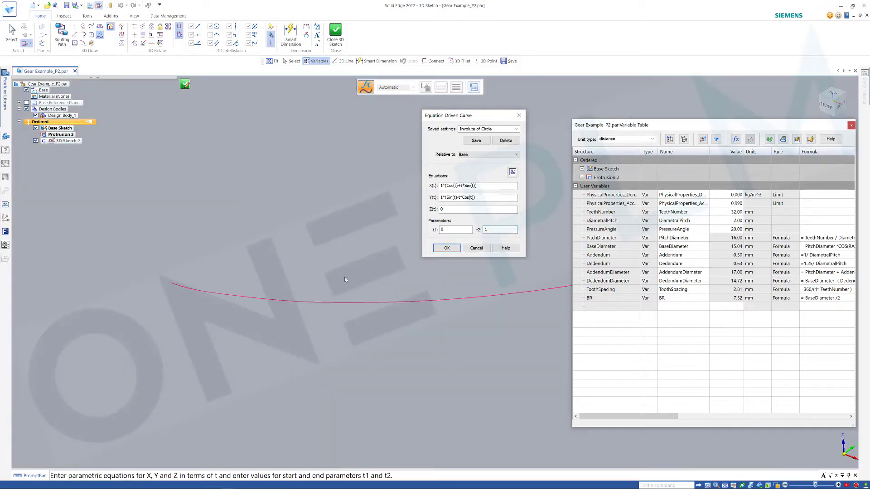
pyautogui.scroll(-5, 320, 240)
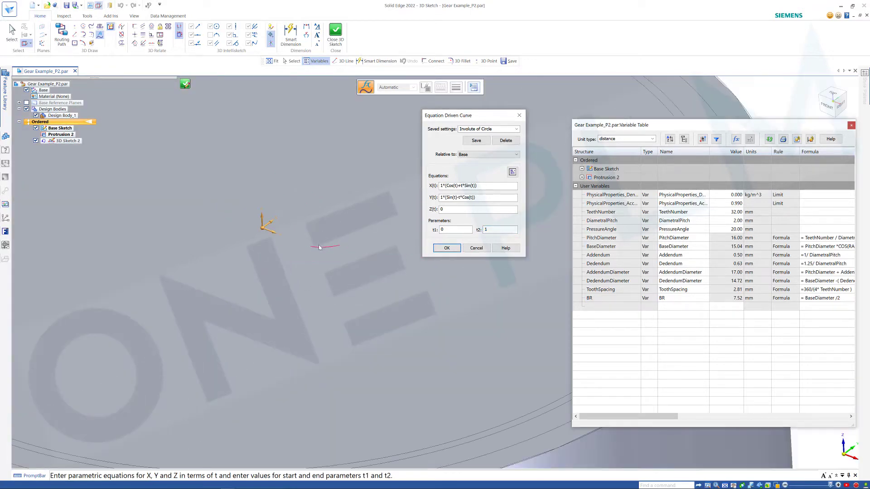
pyautogui.scroll(1, 342, 244)
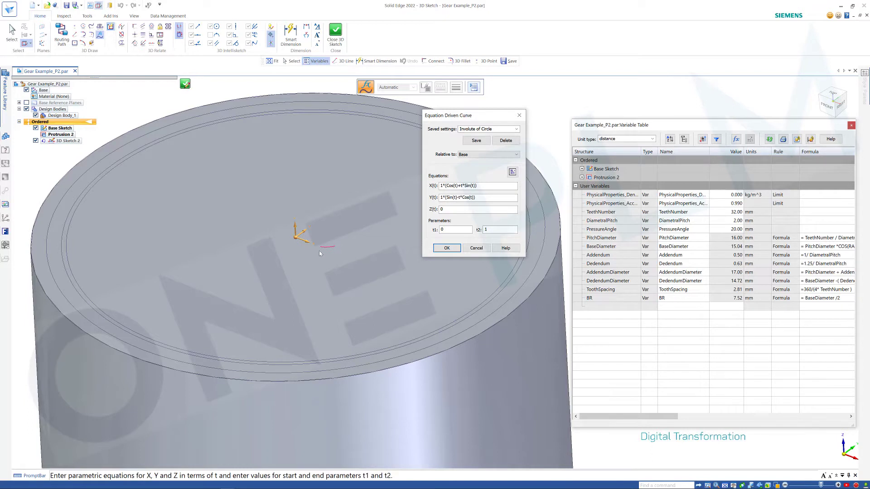
# - Replace the leading factor in the X(t) equation so it reads ([BR]*1000)*(Cos(t)+t*Sin(t))
pyautogui.doubleClick(443, 186)
pyautogui.write('(')
pyautogui.write('(')
pyautogui.write('BR')
pyautogui.write(']')
pyautogui.write('*1000')
pyautogui.write(')')
# - Change the Y(t) equation to ([BR]*1000)*(Sin(t)-t*Cos(t)) and create the involute curve
pyautogui.doubleClick(442, 198)
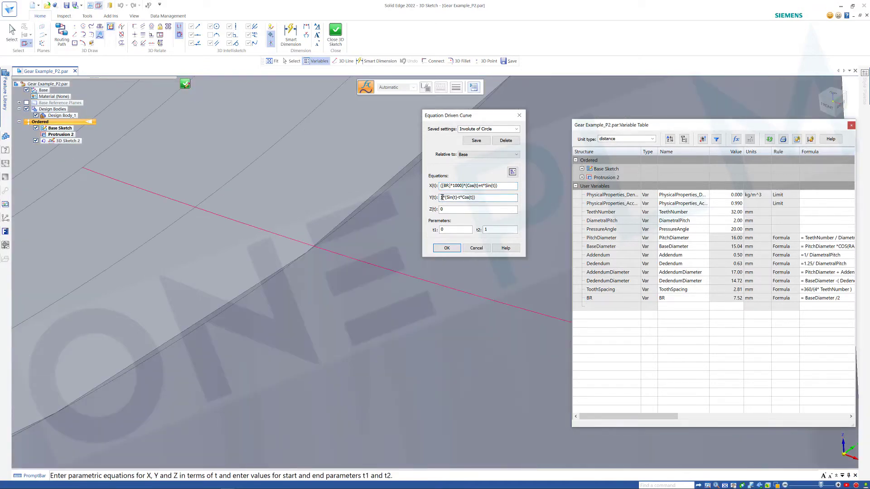
pyautogui.write('(')
pyautogui.write('[')
pyautogui.write('BR')
pyautogui.write(']')
pyautogui.write(']')
pyautogui.write('*1000')
pyautogui.write(')')
pyautogui.press('Tab')
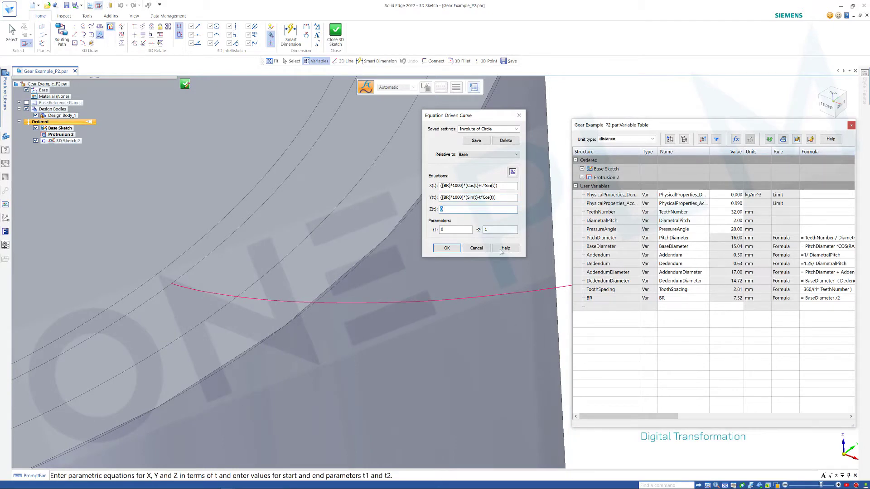
pyautogui.scroll(-5, 296, 234)
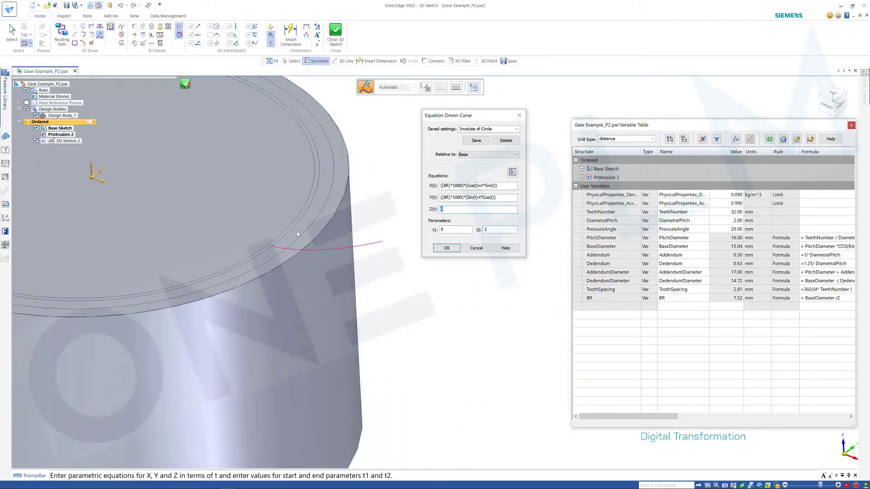
pyautogui.scroll(2, 297, 234)
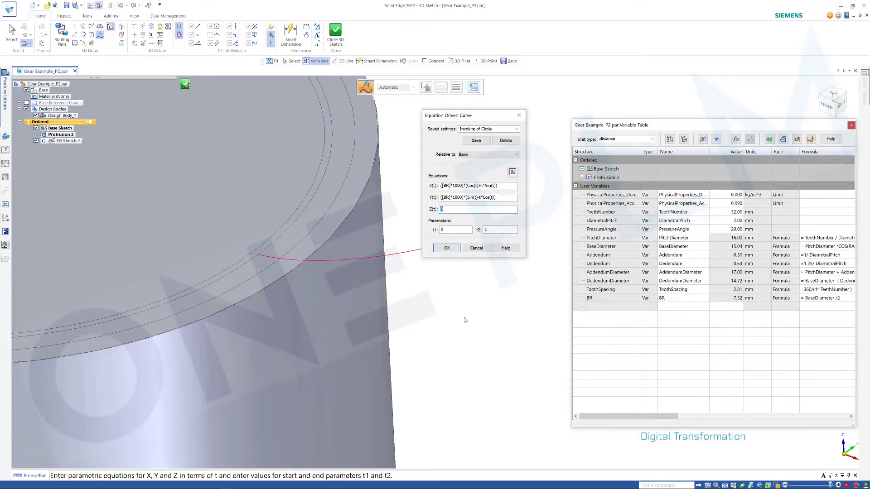
pyautogui.click(447, 249)
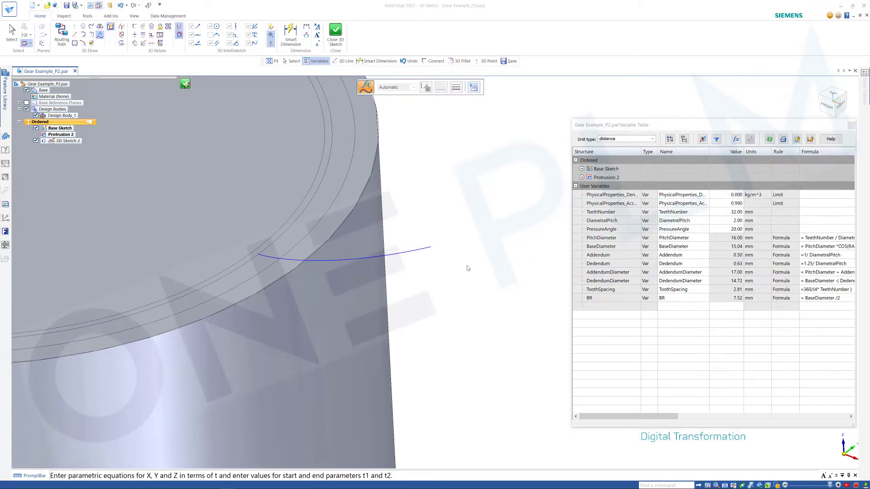
# - Apply a lock relationship to the involute curve in the 3D sketch
pyautogui.scroll(-4, 471, 268)
pyautogui.scroll(2, 467, 287)
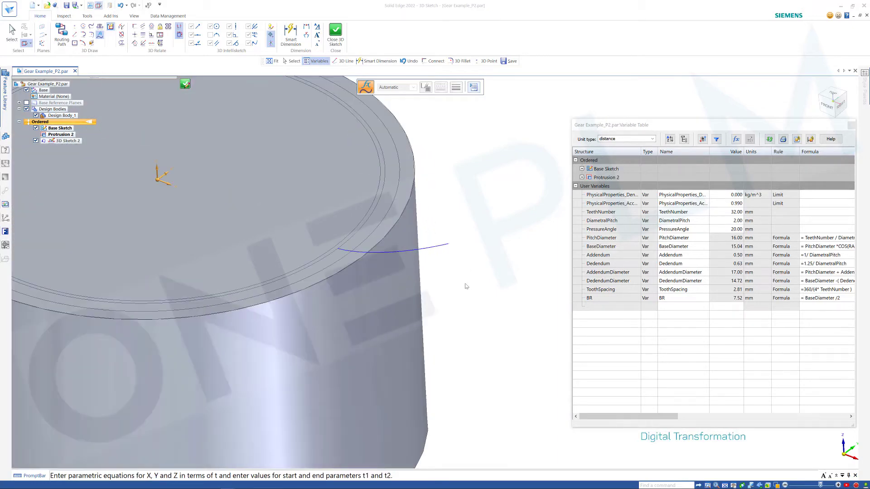
pyautogui.click(160, 27)
pyautogui.scroll(-3, 436, 254)
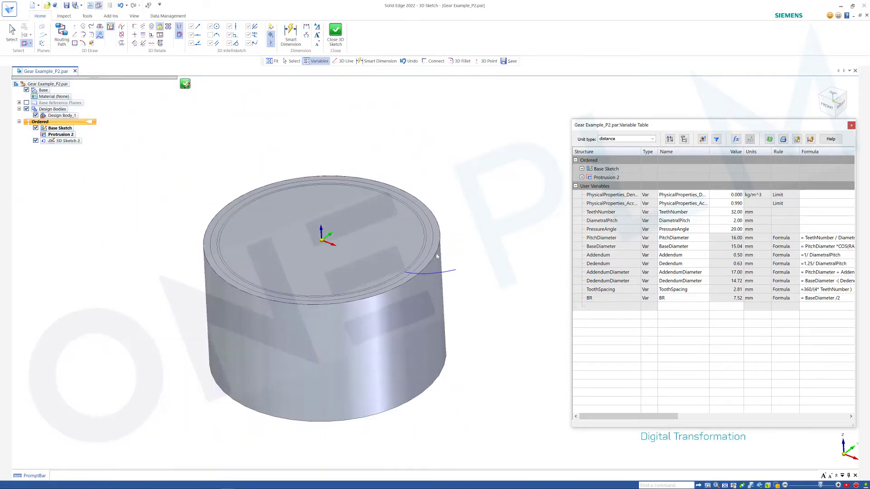
pyautogui.scroll(-1, 439, 265)
pyautogui.click(447, 271)
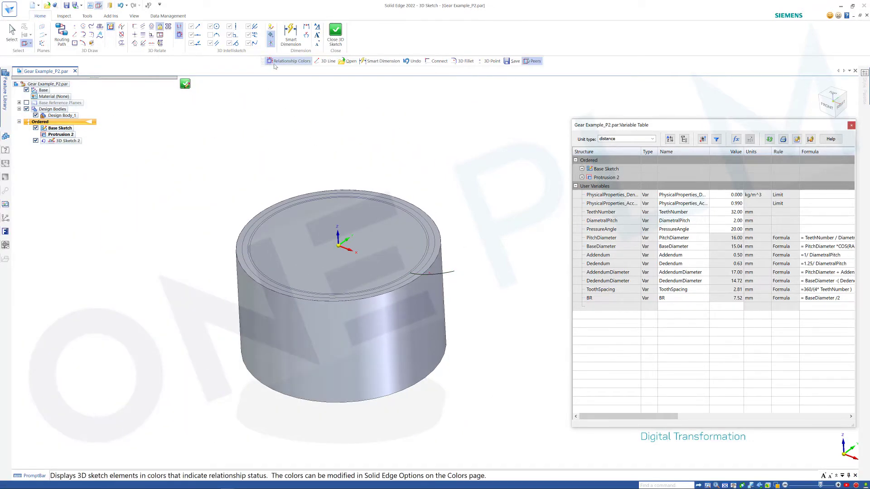
# - Close the 3D sketch and rename it Inv Curve
pyautogui.click(180, 36)
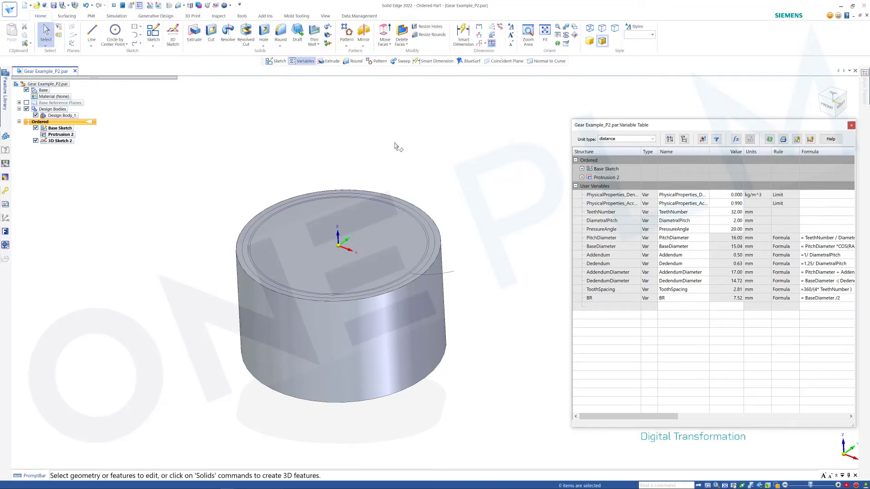
pyautogui.click(59, 141)
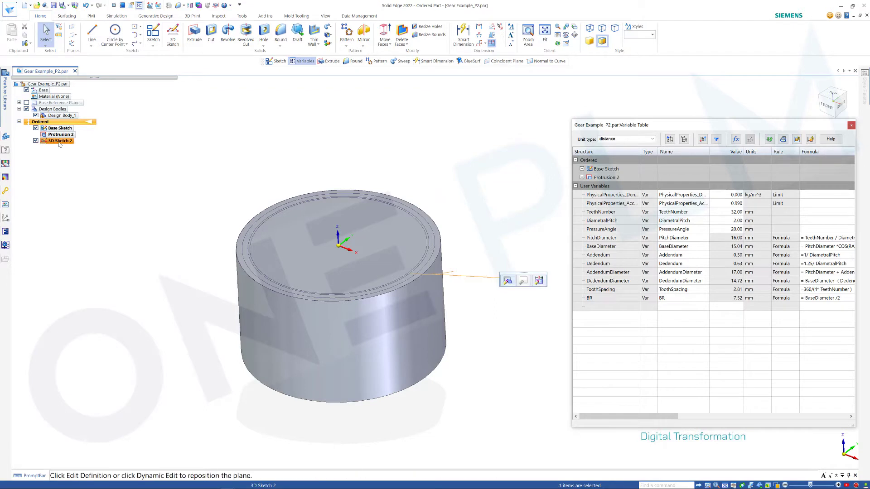
pyautogui.click(59, 142)
pyautogui.write('In')
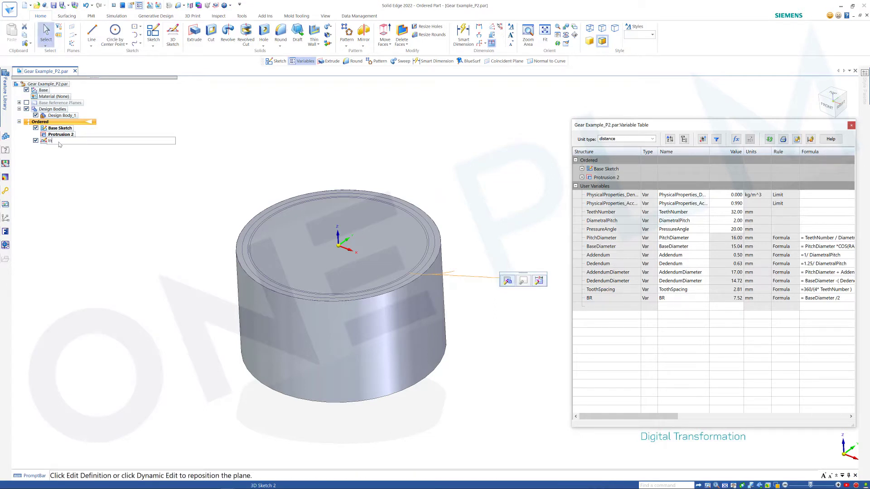
pyautogui.write('v Curve')
pyautogui.press('Return')
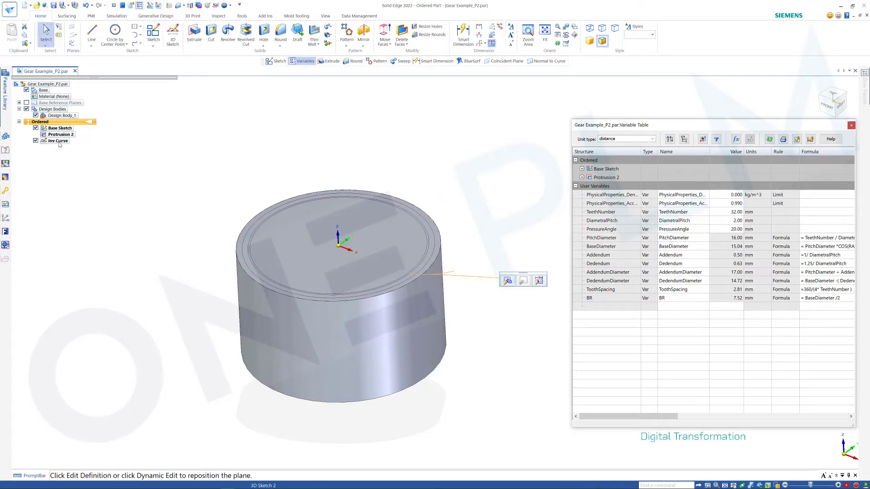
# - Rename the Protrusion 2 feature as Baserevolve
pyautogui.click(57, 136)
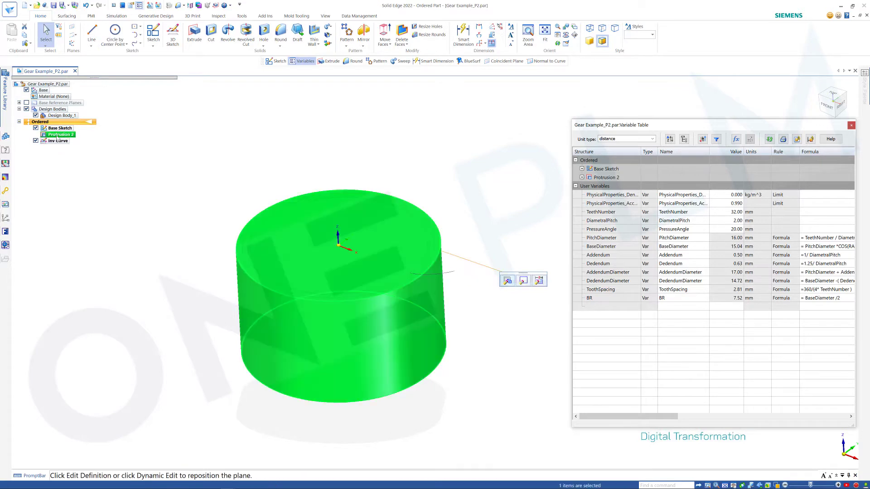
pyautogui.click(57, 136)
pyautogui.write('Baserevolve')
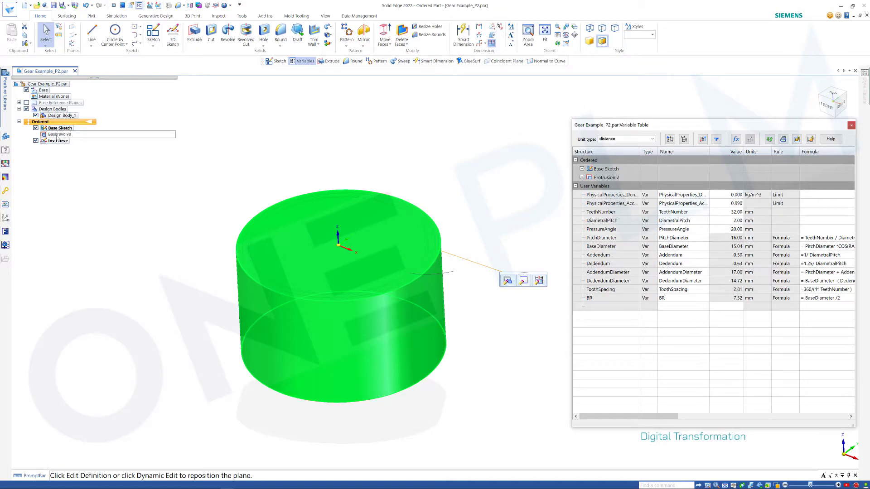
pyautogui.press('Return')
pyautogui.click(489, 152)
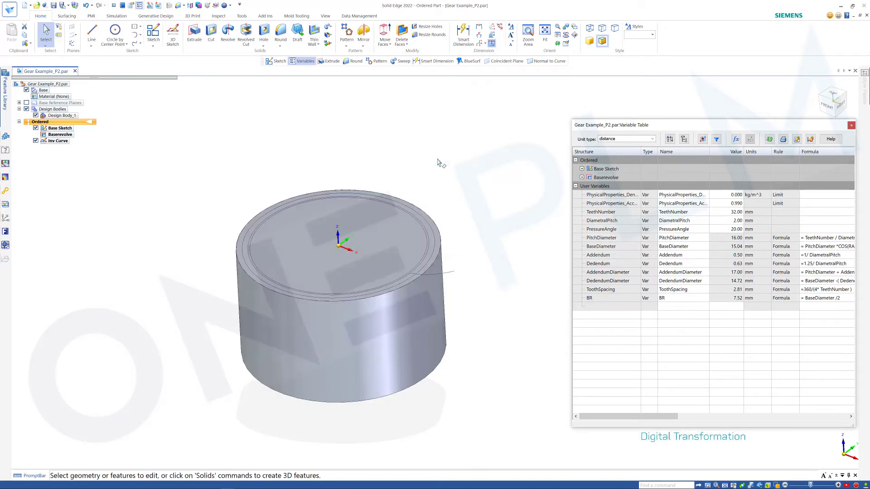
# - Start a new sketch on the top face of the cylinder using a coincident plane
pyautogui.scroll(-2, 397, 140)
pyautogui.scroll(2, 398, 144)
pyautogui.moveTo(402, 143); pyautogui.dragTo(399, 152, button='middle')
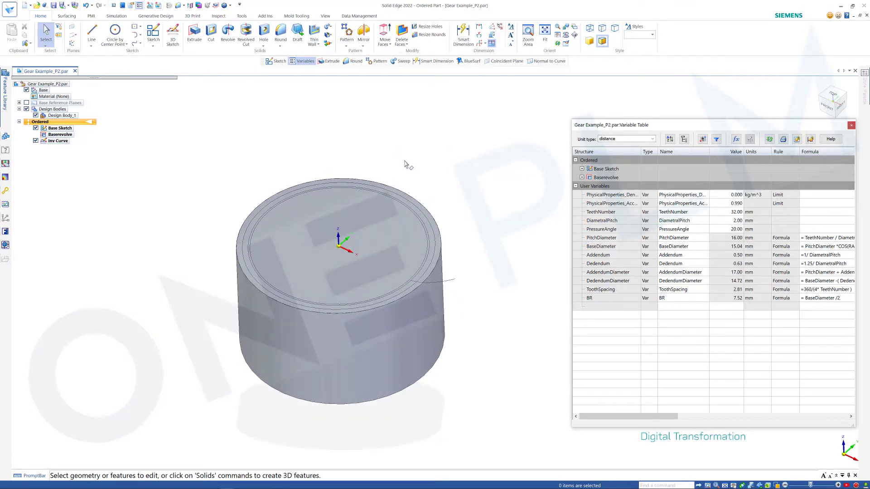
pyautogui.click(153, 33)
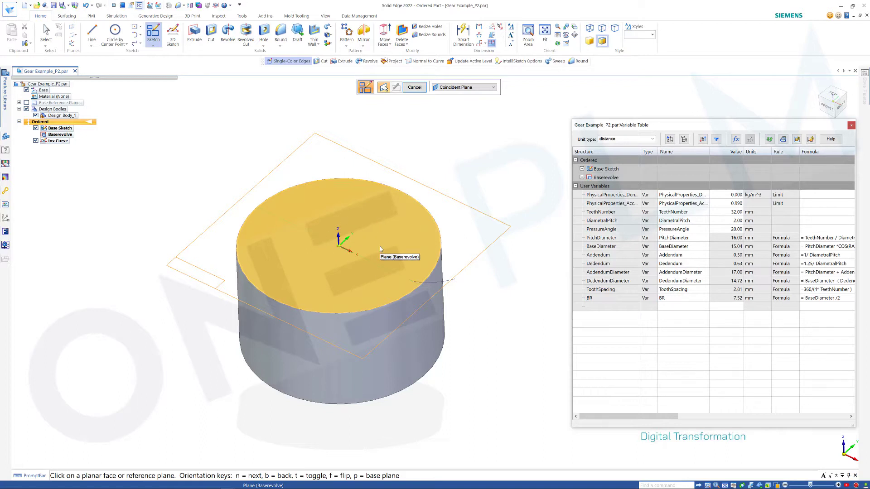
pyautogui.click(382, 245)
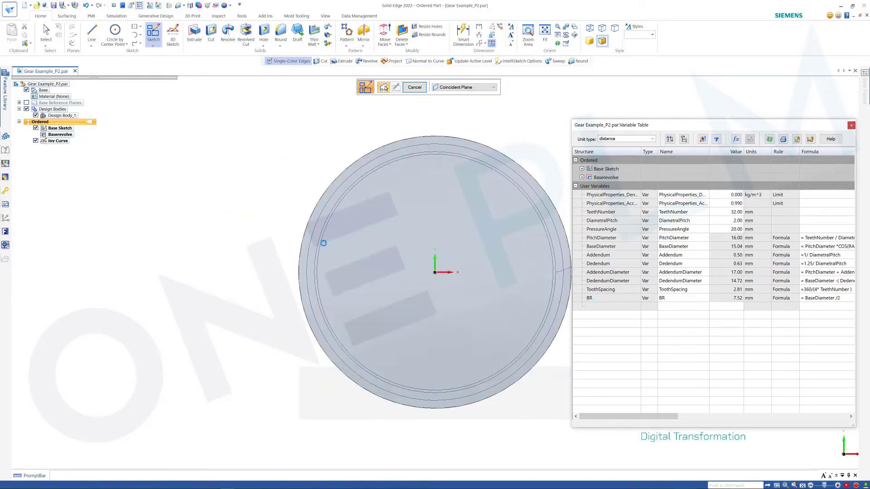
pyautogui.scroll(-2, 355, 249)
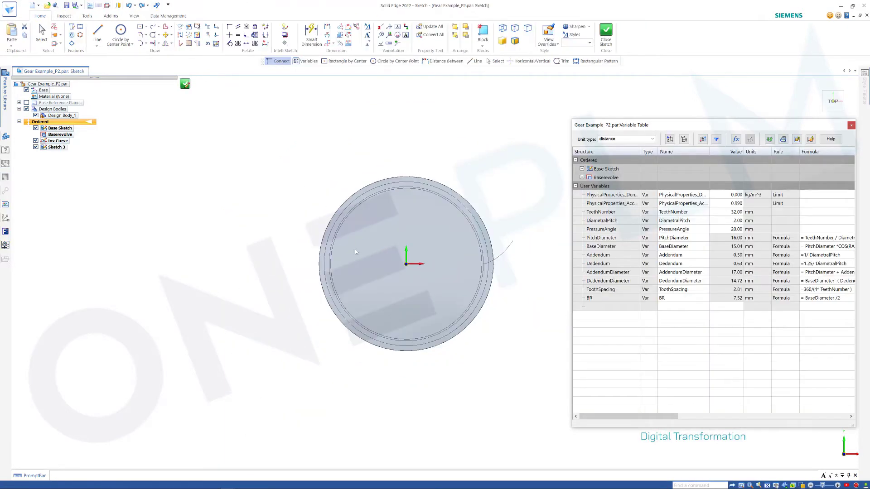
pyautogui.scroll(5, 498, 258)
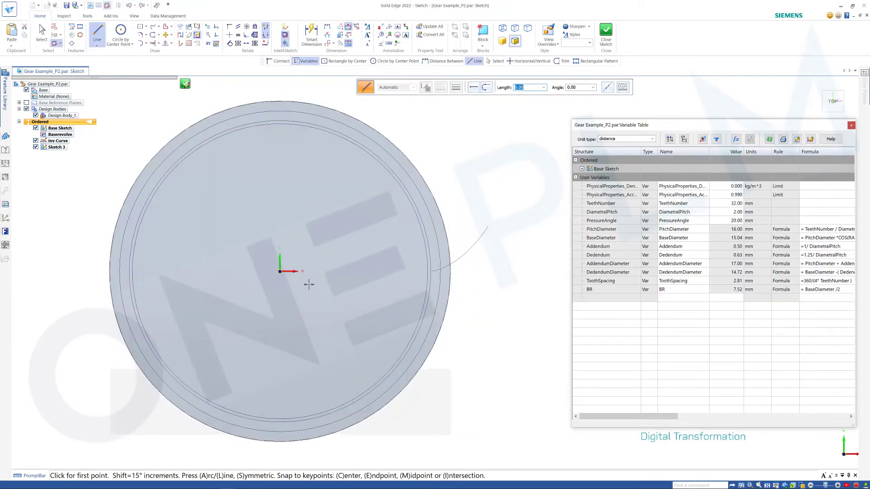
# - Project the involute curve into the sketch with the Single Wireframe selection and the default projection options
pyautogui.scroll(4, 268, 264)
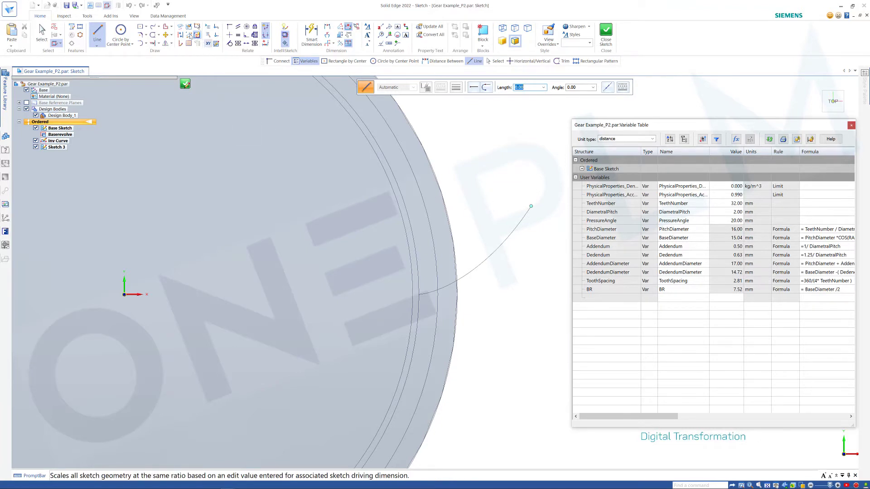
pyautogui.click(181, 28)
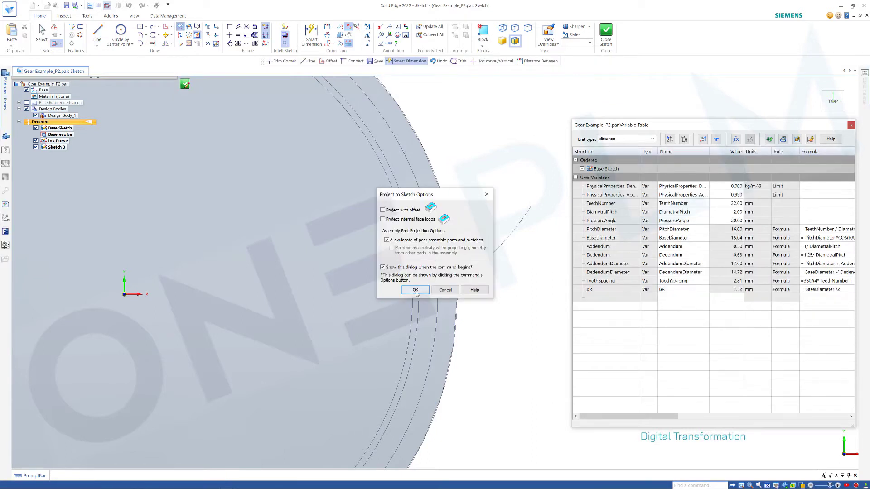
pyautogui.click(415, 290)
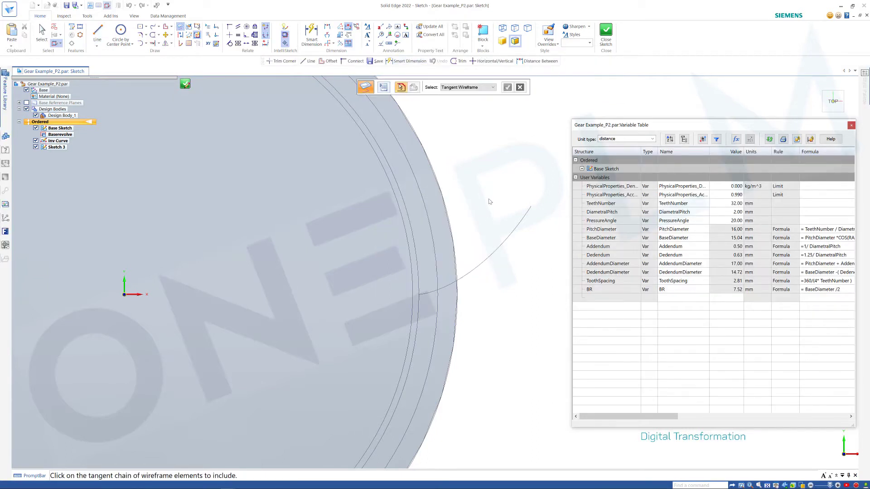
pyautogui.click(481, 87)
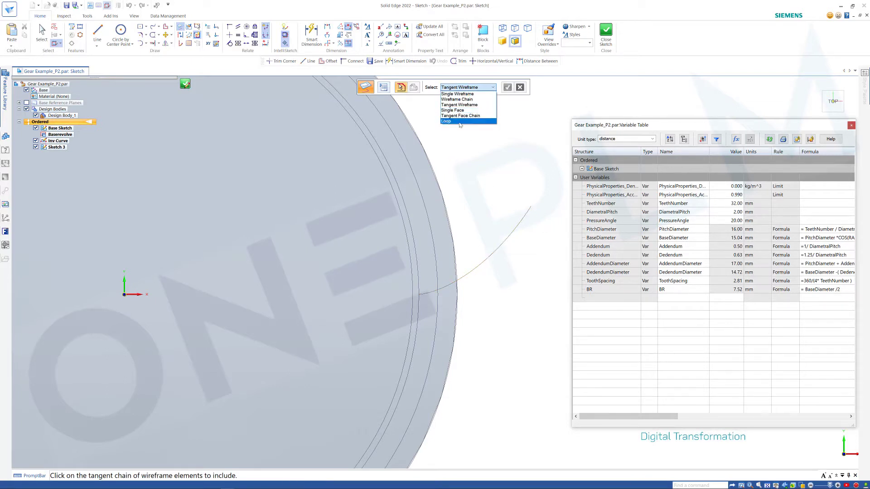
pyautogui.click(461, 116)
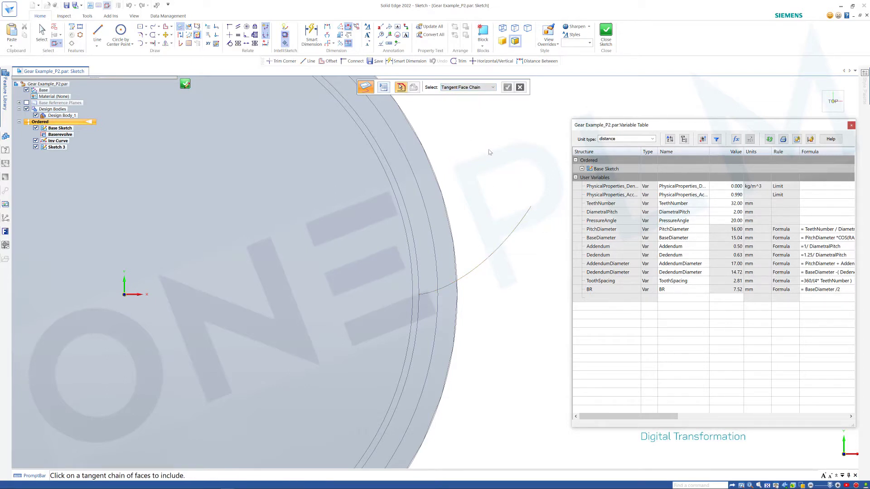
pyautogui.click(480, 88)
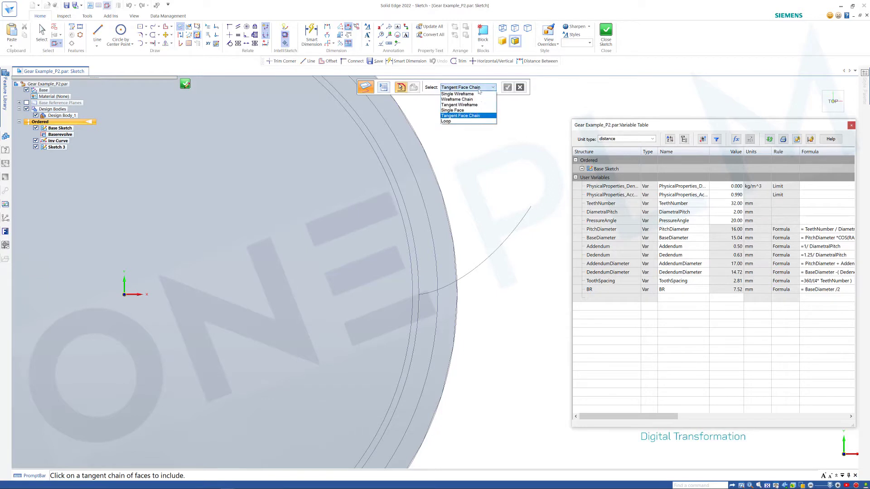
pyautogui.click(449, 121)
pyautogui.click(460, 88)
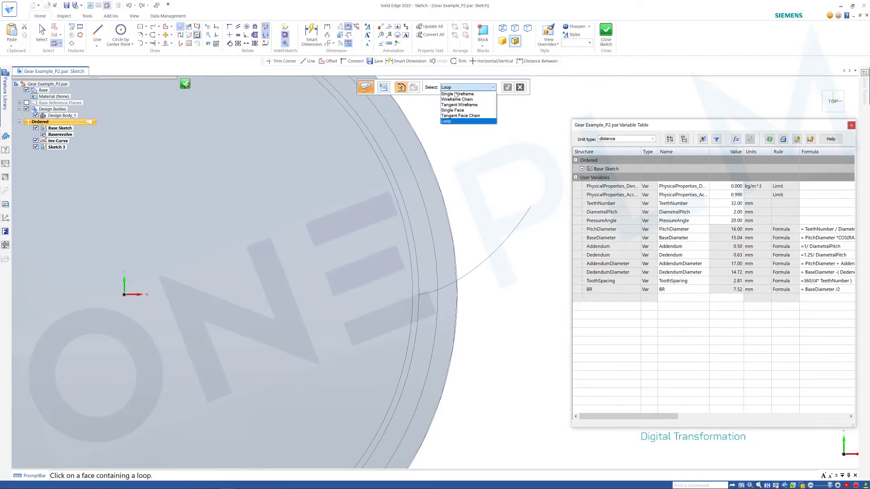
pyautogui.click(459, 93)
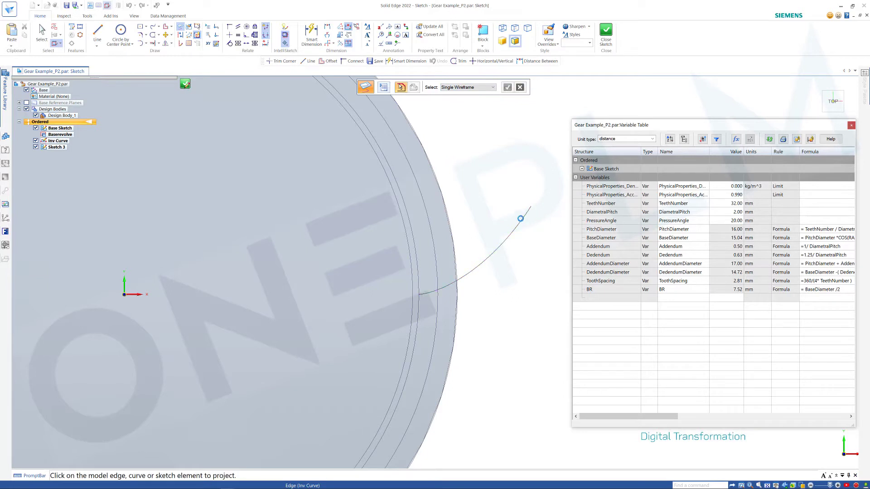
pyautogui.click(519, 217)
pyautogui.click(229, 28)
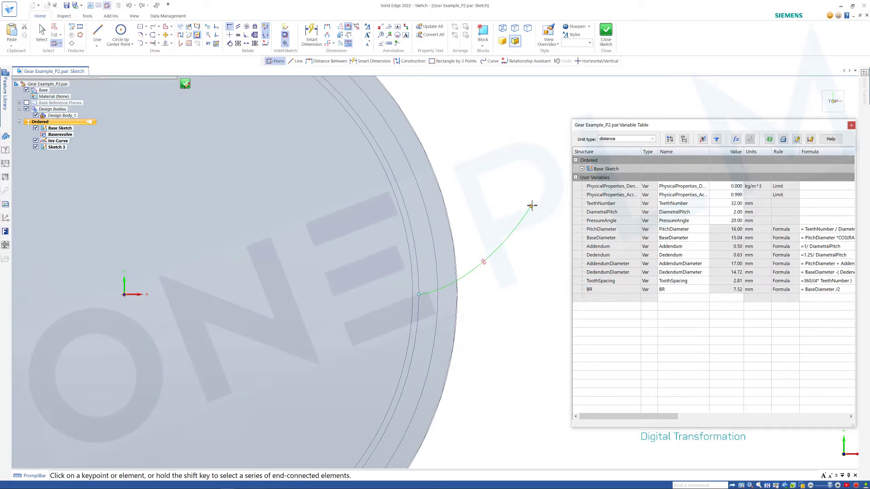
pyautogui.press('Escape')
pyautogui.press('Escape')
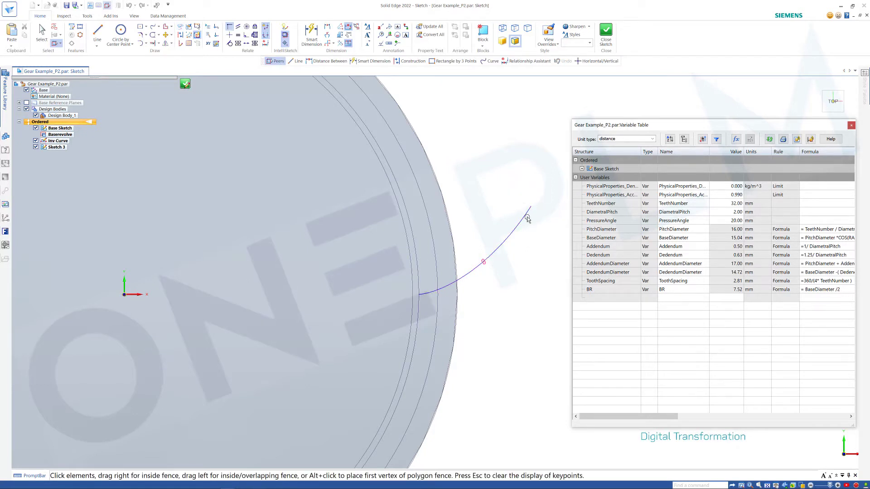
# - Pull the projected curve's outer end point back along the curve, away from the original involute's end
pyautogui.click(524, 216)
pyautogui.moveTo(522, 219); pyautogui.dragTo(529, 208)
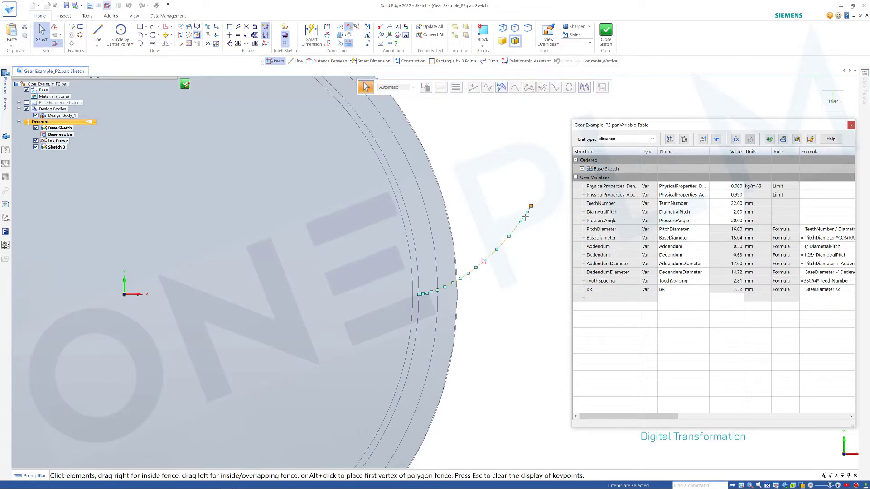
pyautogui.click(540, 245)
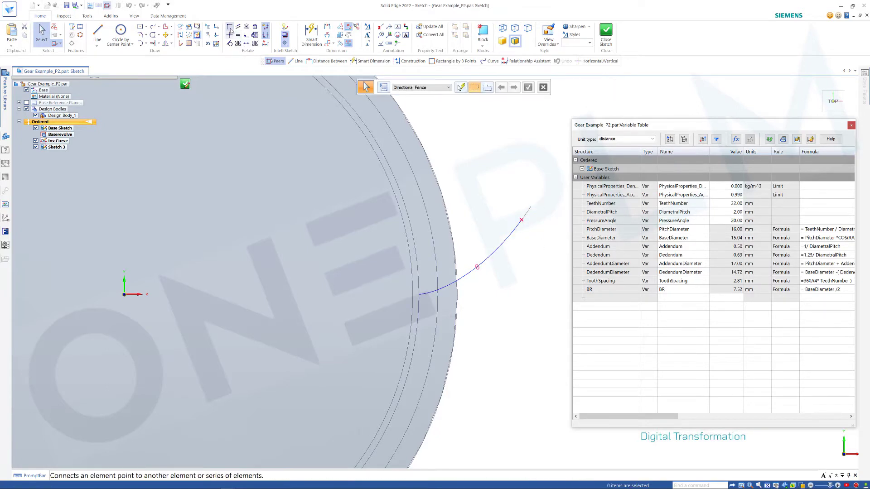
# - Connect the outer end point of the projected curve to the outer end point of the original involute
pyautogui.click(230, 27)
pyautogui.click(521, 220)
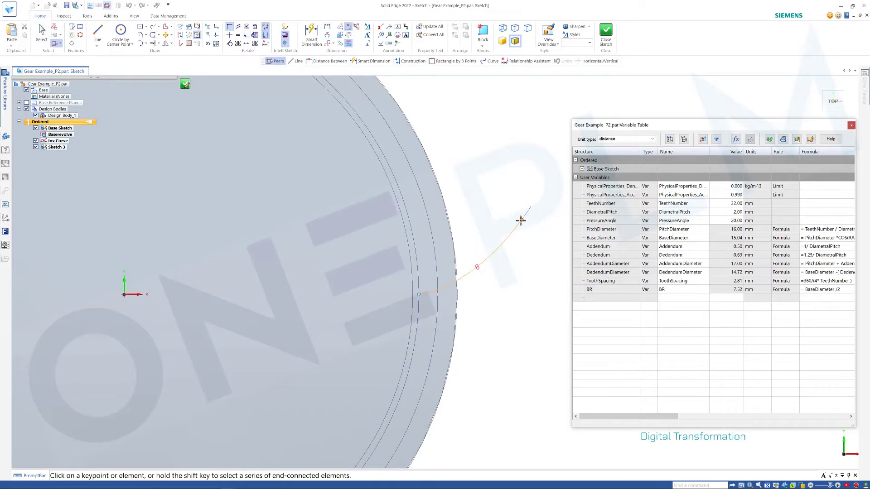
pyautogui.click(531, 206)
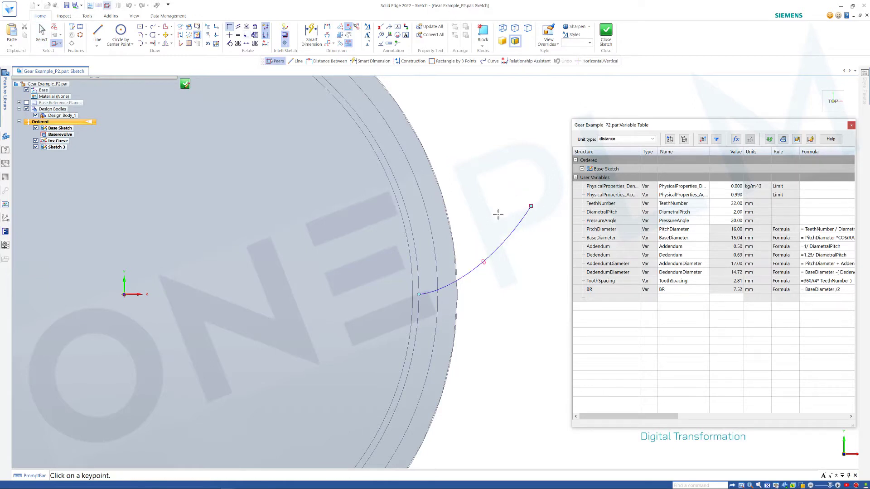
pyautogui.click(419, 296)
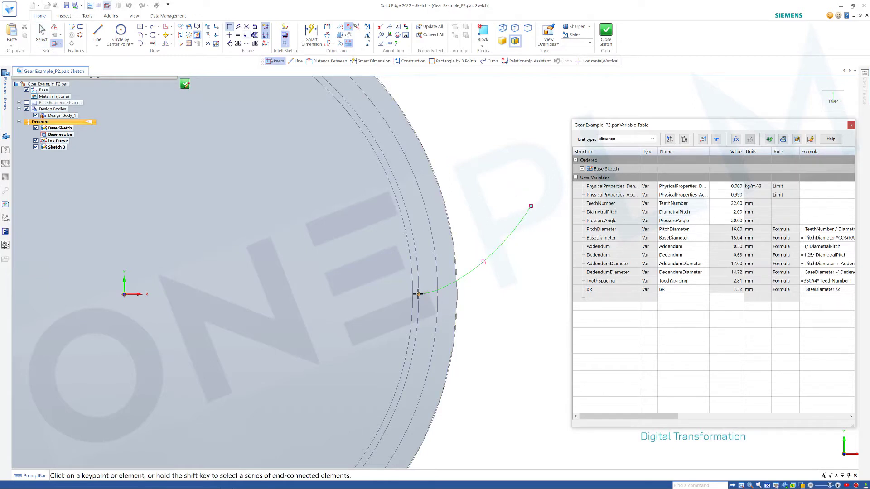
pyautogui.press('Escape')
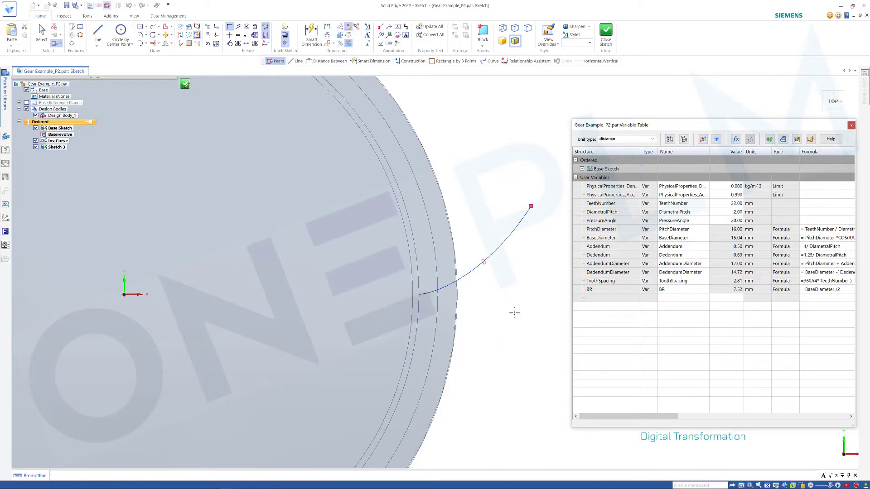
# - Pull the projected curve's inner end point slightly outward along the curve, away from the original involute's start
pyautogui.click(425, 297)
pyautogui.scroll(1, 421, 296)
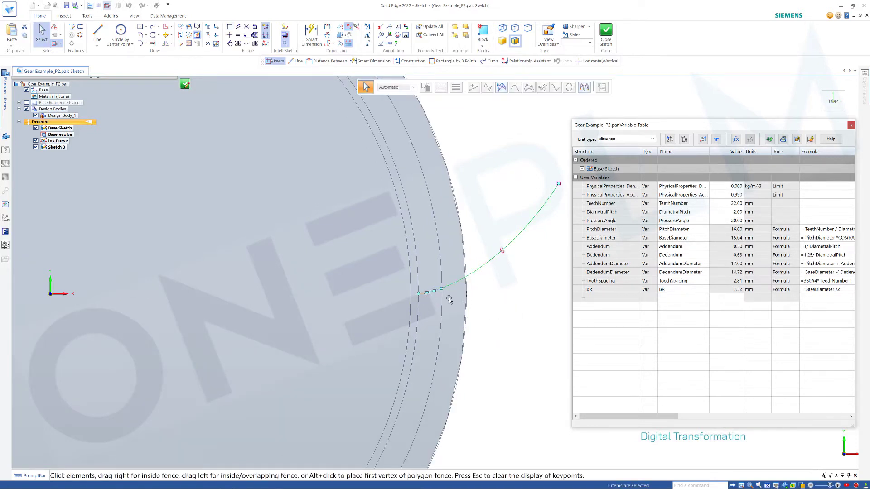
pyautogui.press('Escape')
# - Connect the inner end point of the projected curve to the start point of the original involute on the base circle
pyautogui.click(230, 26)
pyautogui.scroll(2, 425, 295)
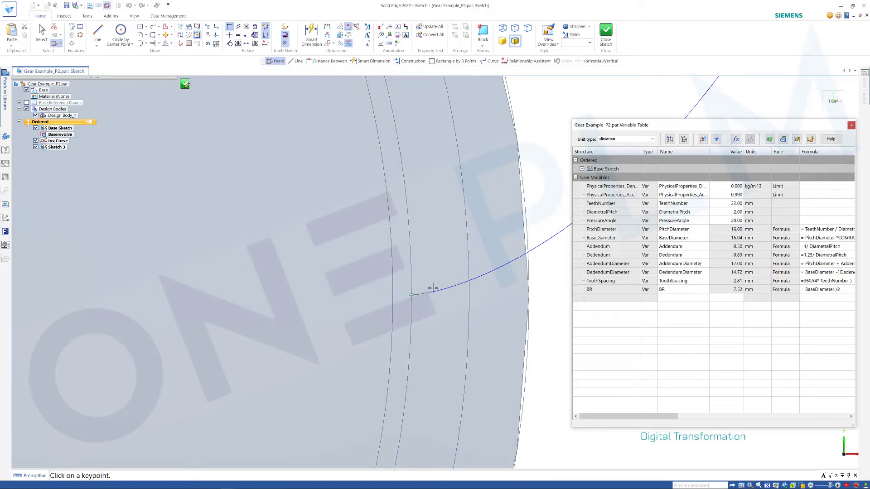
pyautogui.click(430, 292)
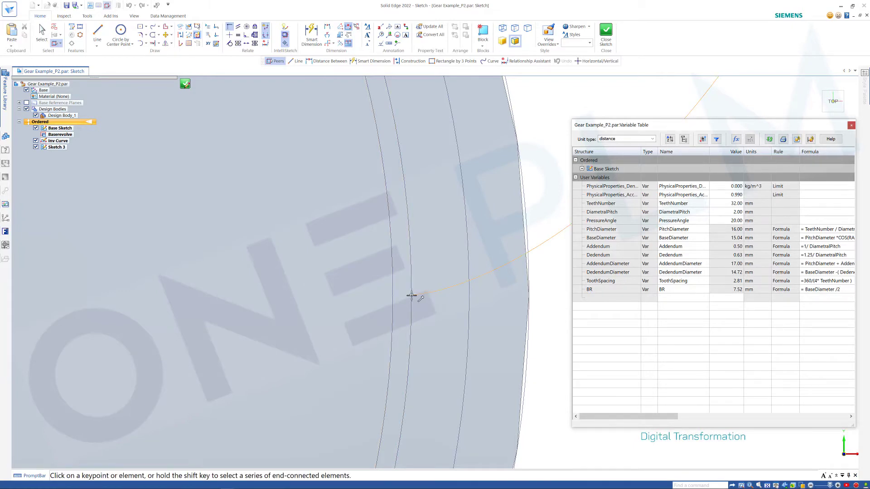
pyautogui.click(412, 295)
pyautogui.scroll(-3, 408, 296)
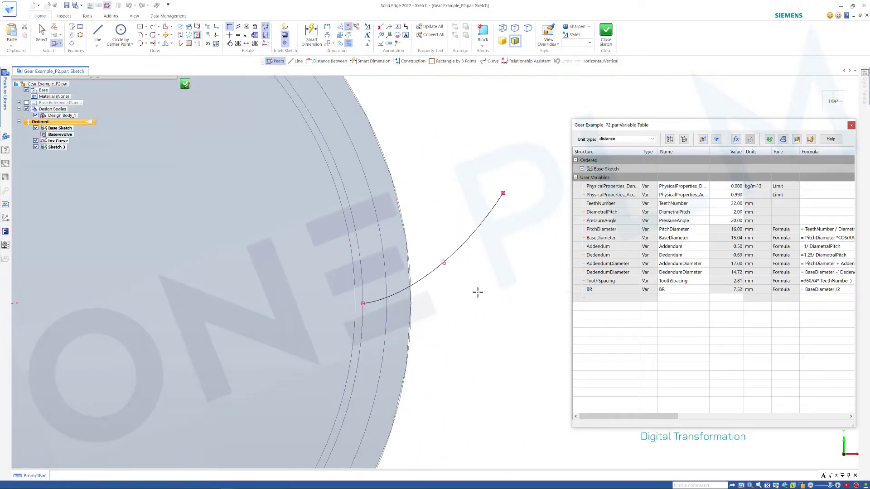
pyautogui.press('Escape')
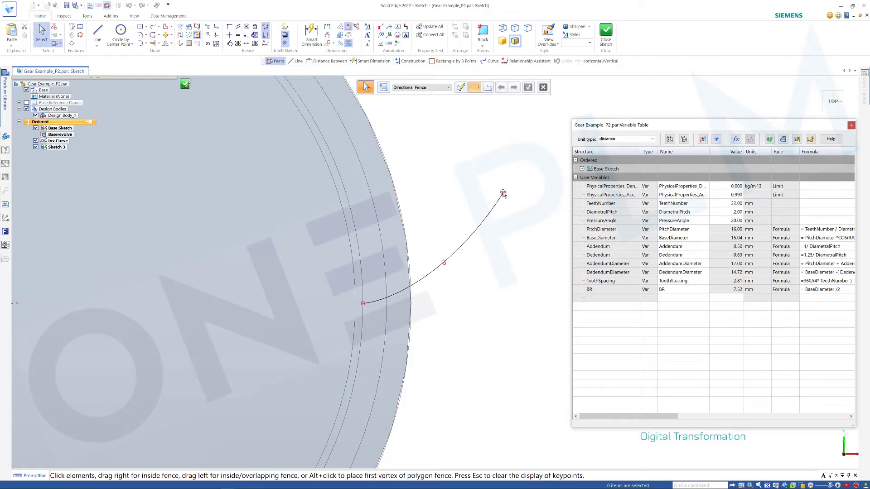
pyautogui.moveTo(503, 193)
pyautogui.click(543, 207)
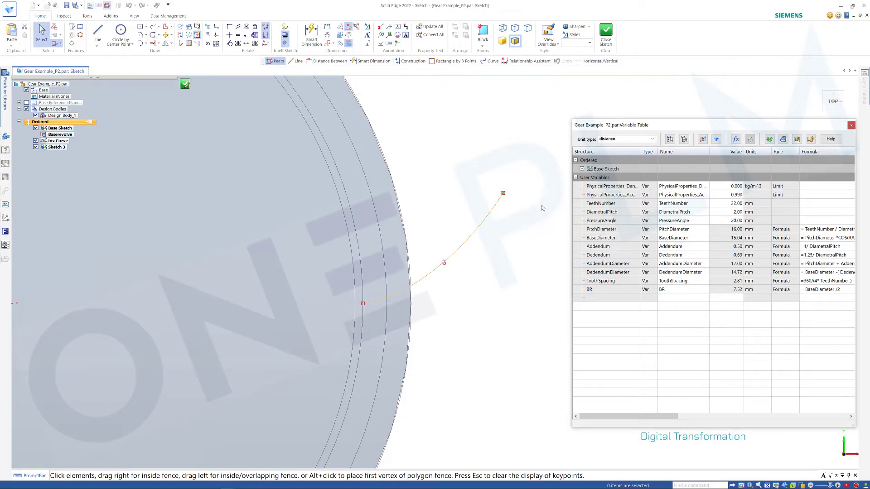
pyautogui.click(514, 252)
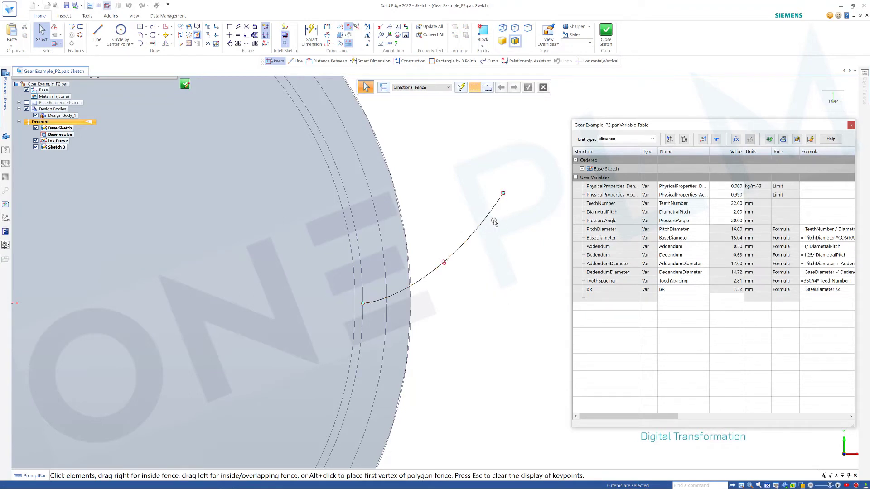
# - Draw a line from the involute's inner end point on the base circle to the gear centre
pyautogui.rightClick(503, 194)
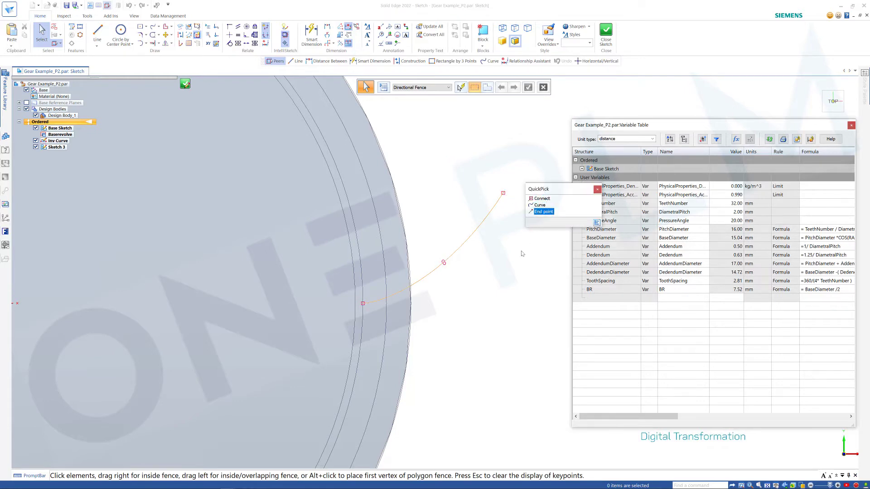
pyautogui.scroll(-3, 505, 255)
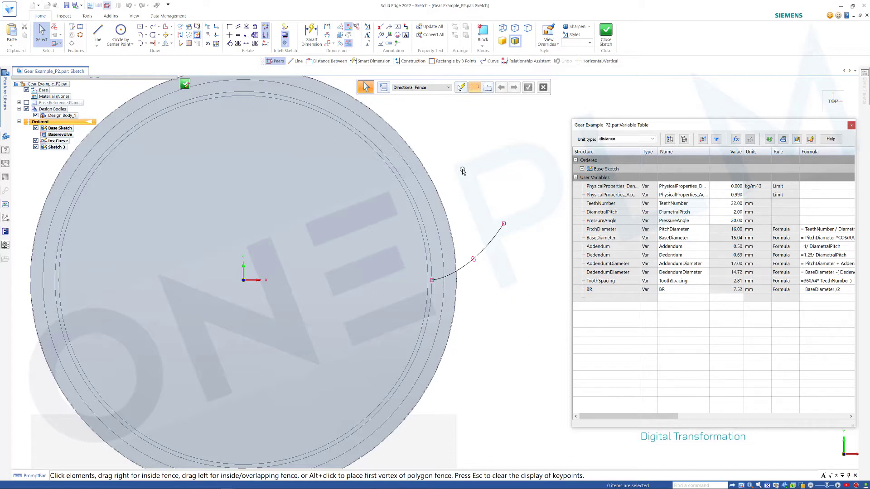
pyautogui.click(98, 32)
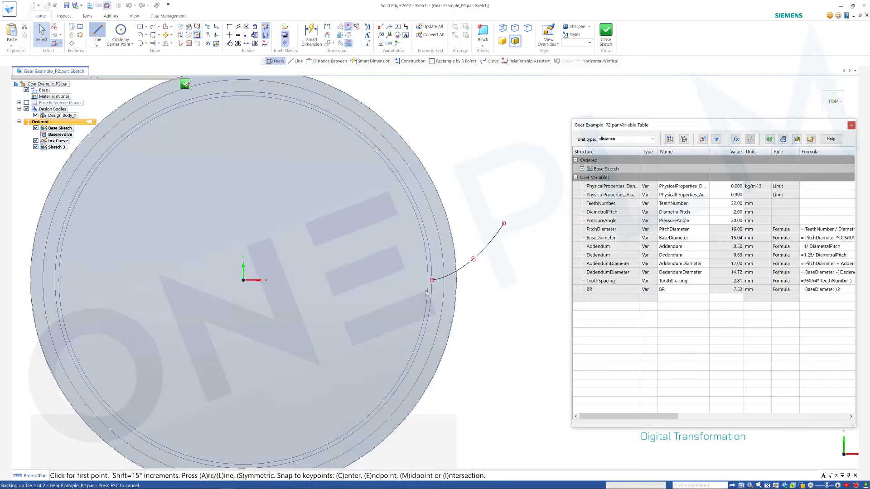
pyautogui.scroll(2, 426, 292)
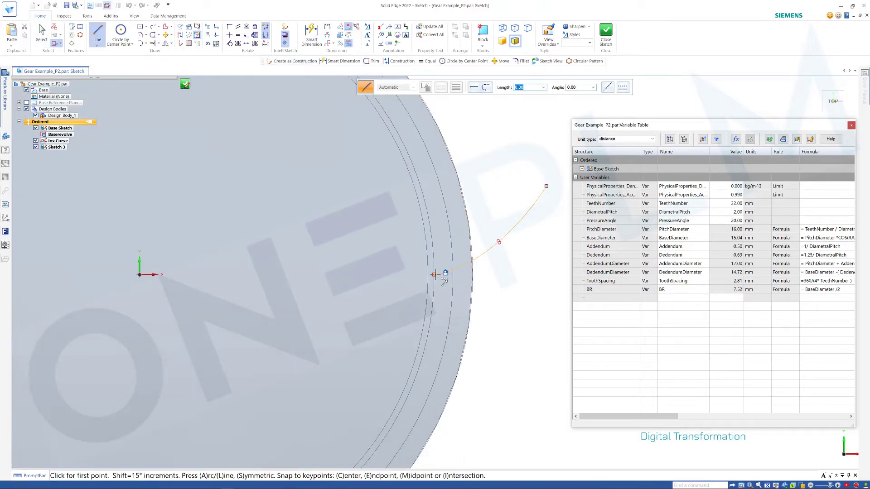
pyautogui.click(434, 274)
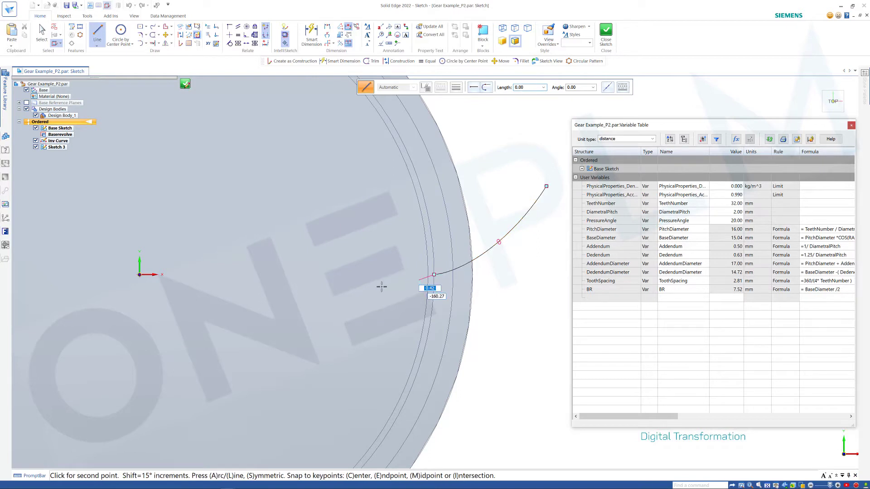
pyautogui.click(139, 274)
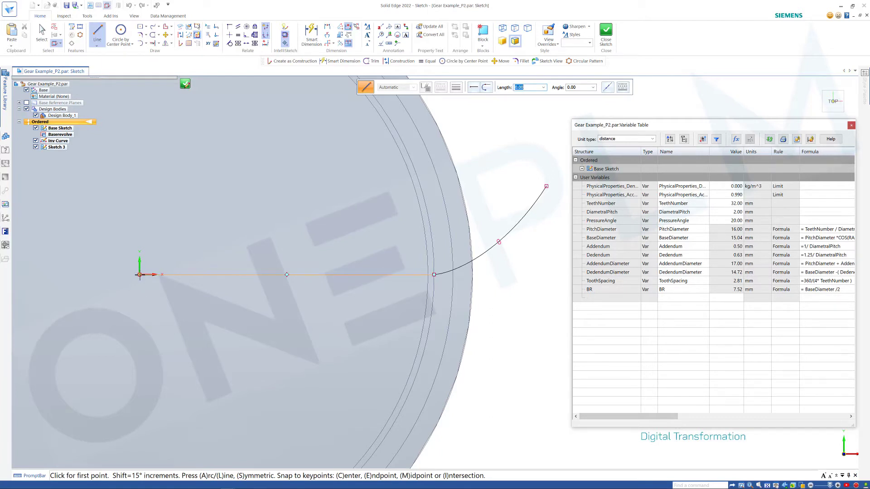
# - Draw a second line from the gear centre to the base circle, about 7.4° below the horizontal line
pyautogui.click(140, 275)
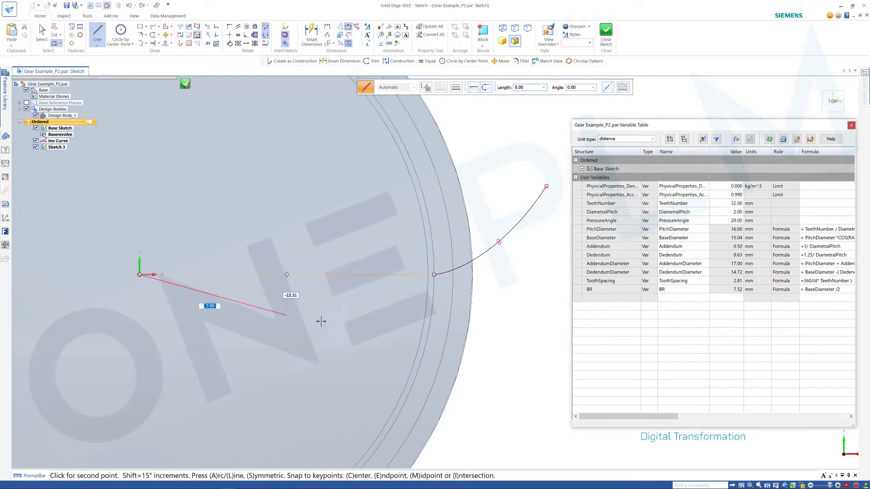
pyautogui.click(433, 312)
pyautogui.scroll(-1, 432, 313)
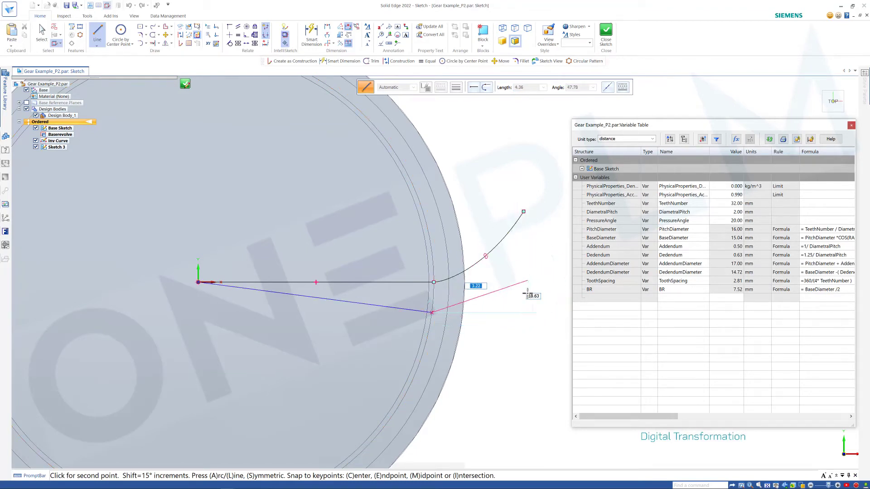
# - Extend the lower line with a segment beyond the gear blank, and join its end to the involute's outer end with a near-vertical line
pyautogui.click(523, 325)
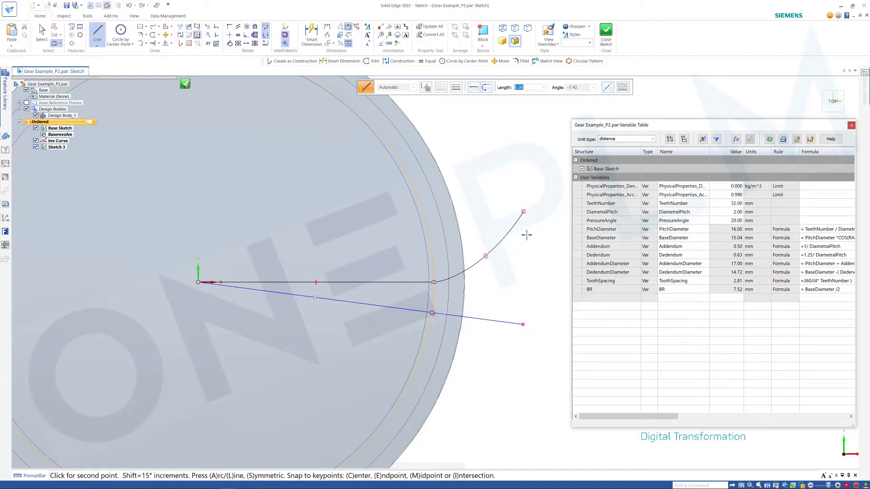
pyautogui.click(523, 212)
pyautogui.press('Escape')
pyautogui.scroll(2, 472, 330)
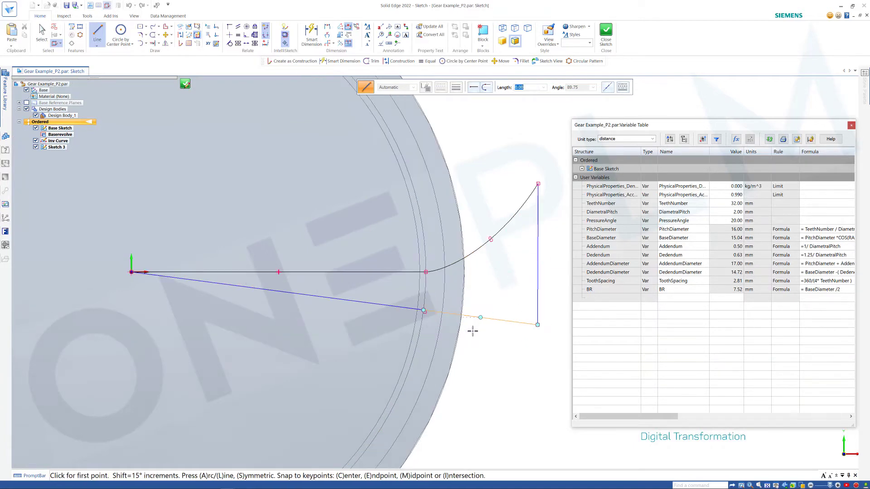
pyautogui.press('Escape')
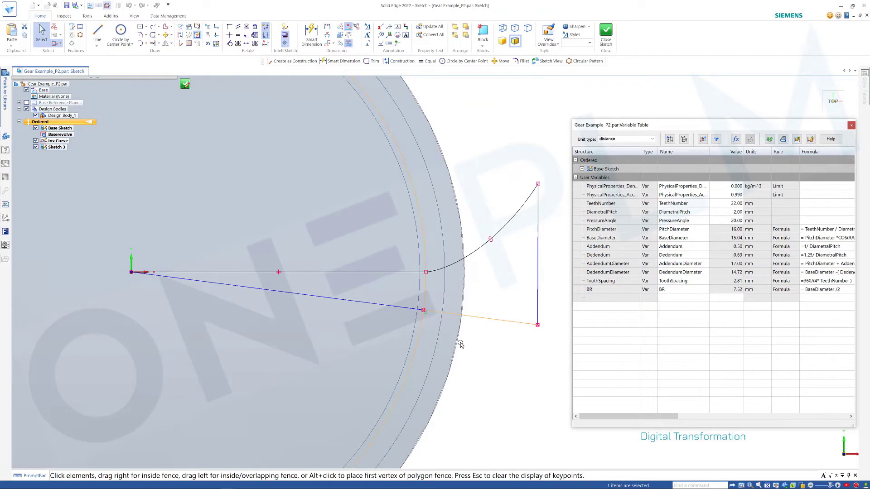
# - Make the lower line from the centre collinear with its outer extension segment
pyautogui.click(246, 43)
pyautogui.click(399, 309)
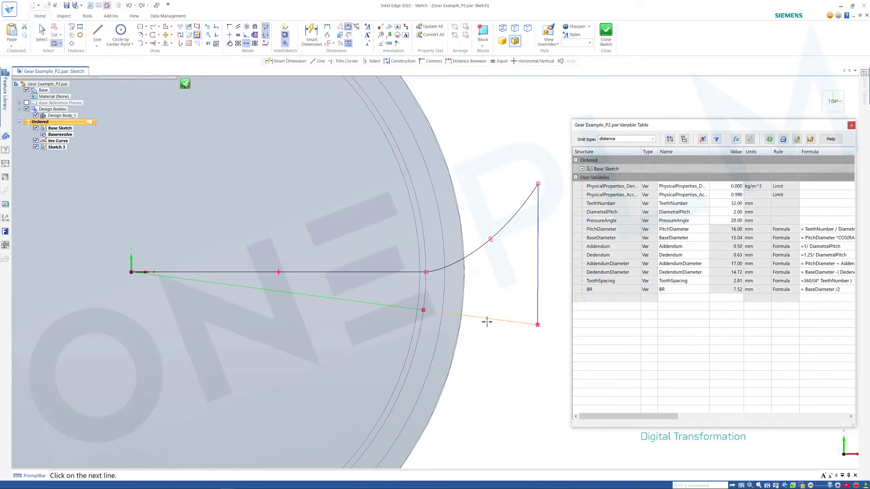
pyautogui.click(494, 314)
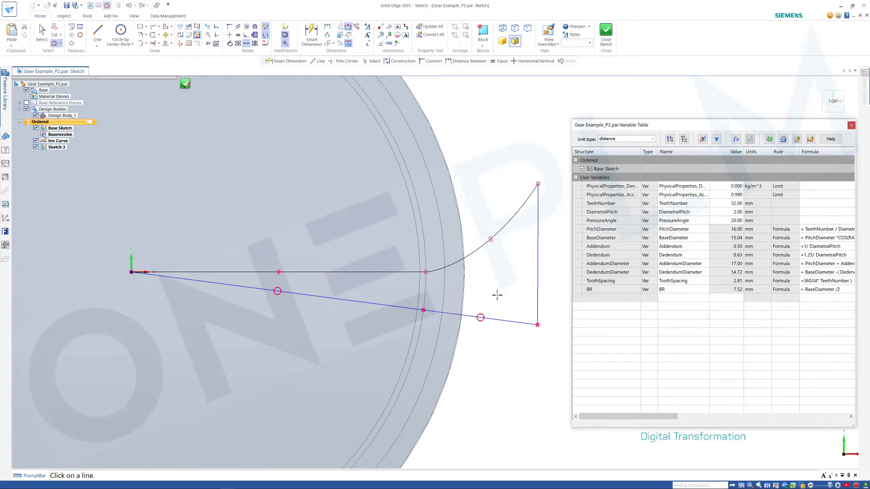
pyautogui.press('Escape')
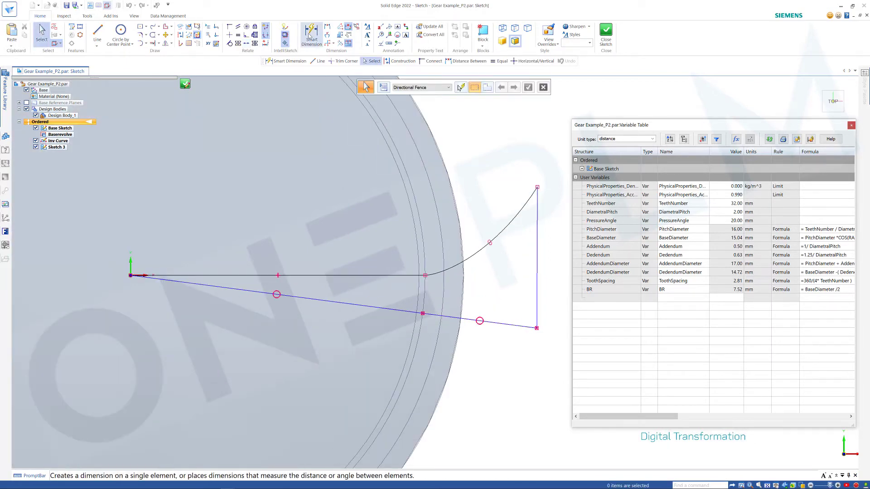
# - Add an angular dimension between the horizontal line and the lower line from the gear centre
pyautogui.click(309, 36)
pyautogui.click(378, 275)
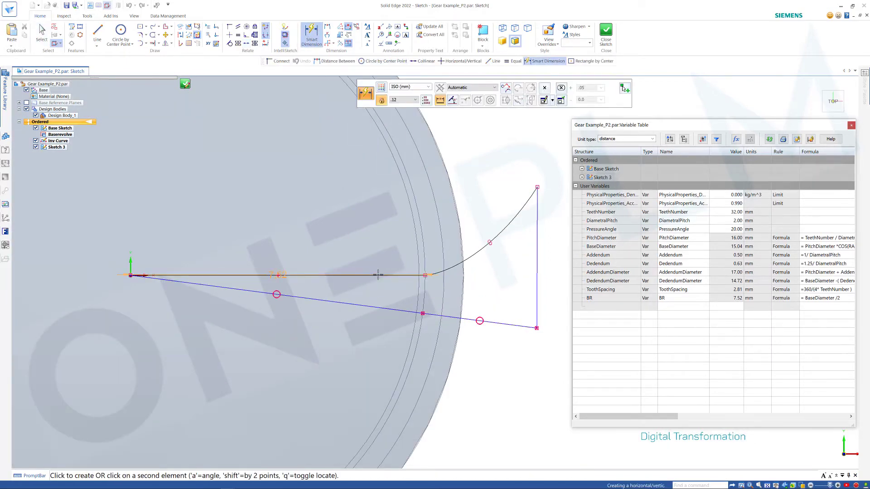
pyautogui.click(369, 305)
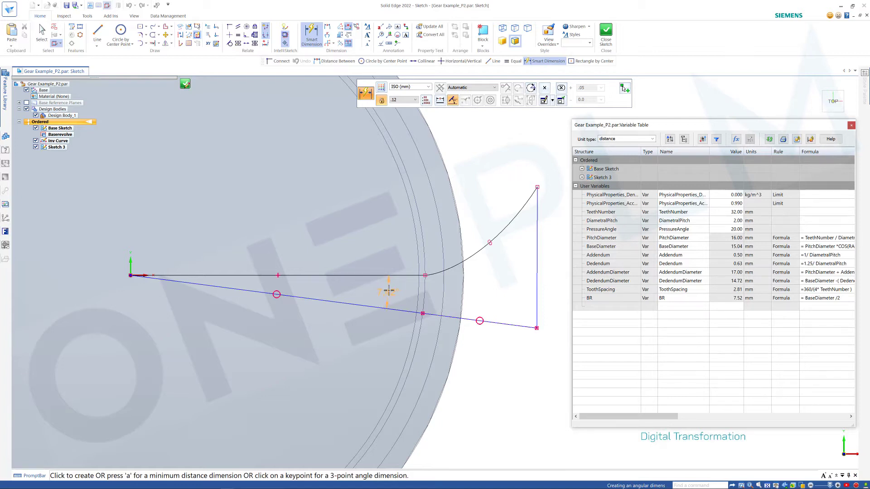
pyautogui.click(388, 291)
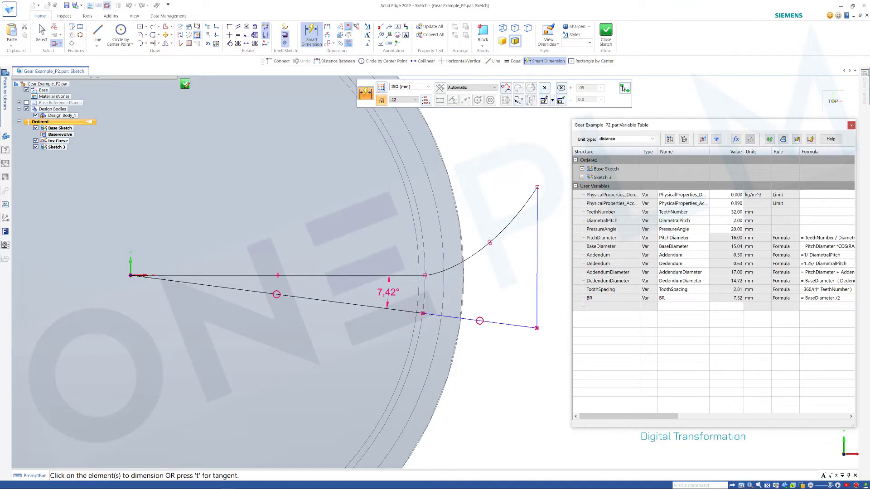
pyautogui.press('Escape')
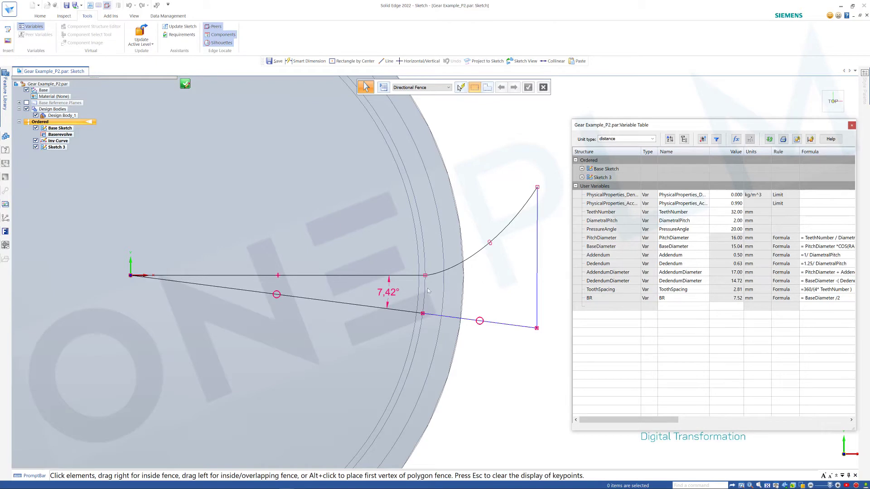
# - Drive the angle dimension between the two centre lines with the formula =ToothSpacing
pyautogui.doubleClick(685, 290)
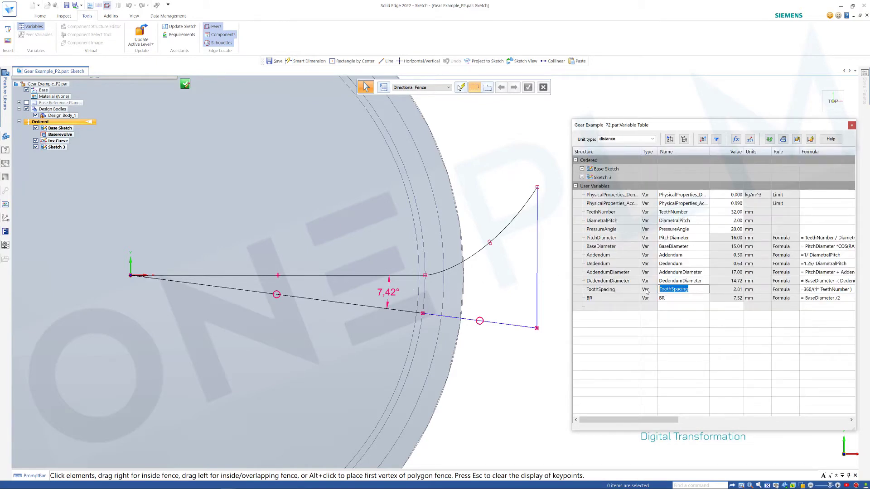
pyautogui.click(392, 294)
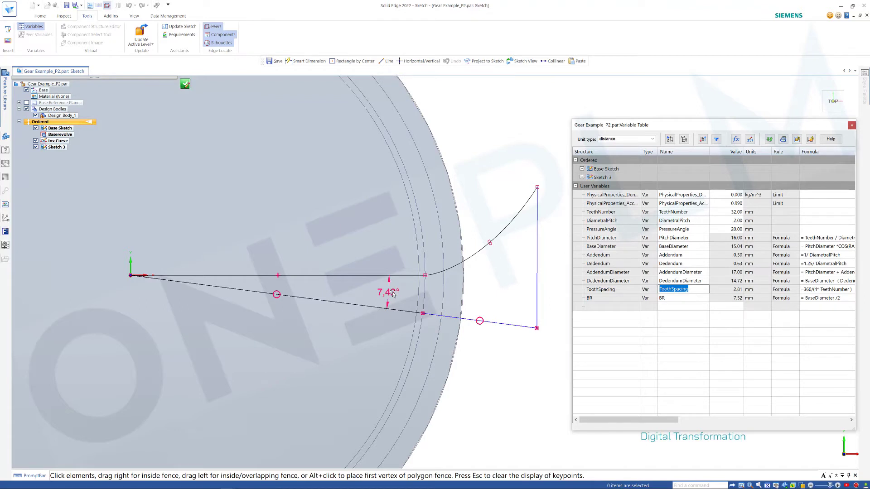
pyautogui.click(481, 181)
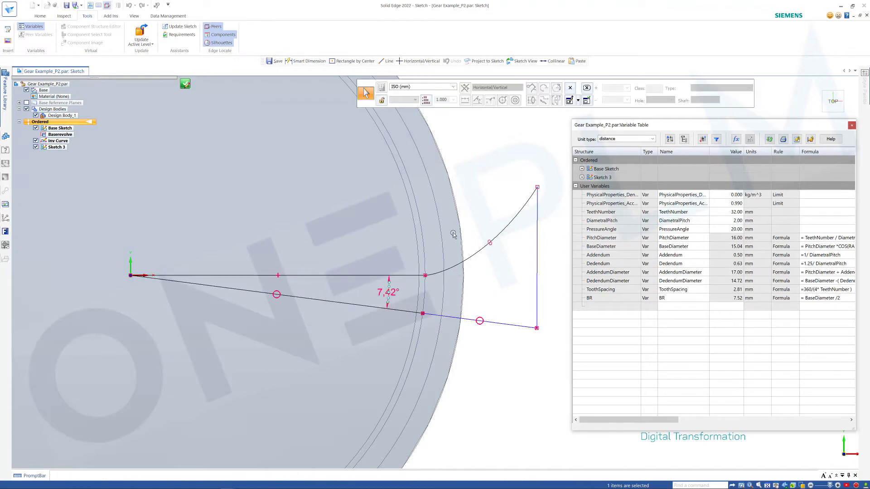
pyautogui.click(397, 292)
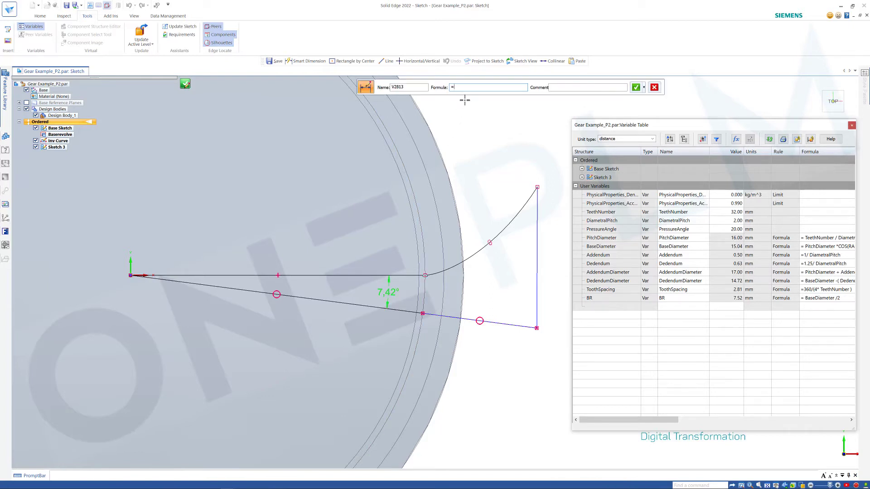
pyautogui.write('=ToothSpacing')
pyautogui.press('Return')
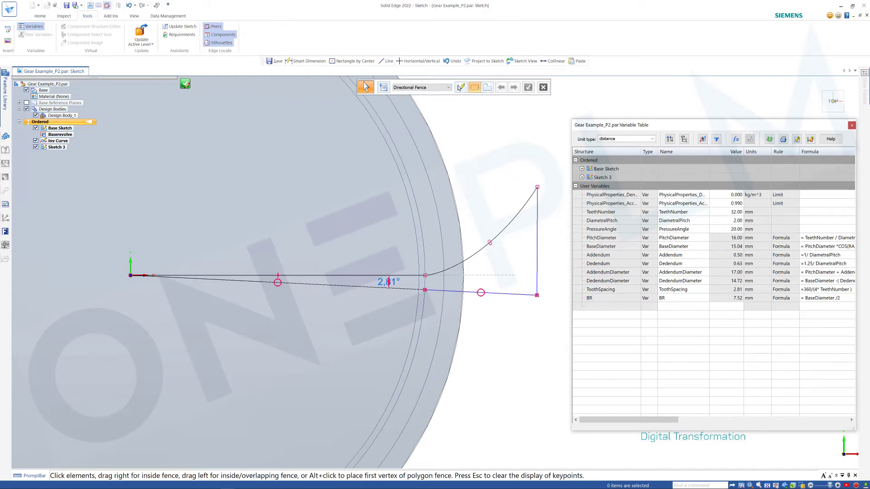
# - Draw a line from the intersection of the involute and the pitch circle to the gear centre
pyautogui.scroll(2, 444, 272)
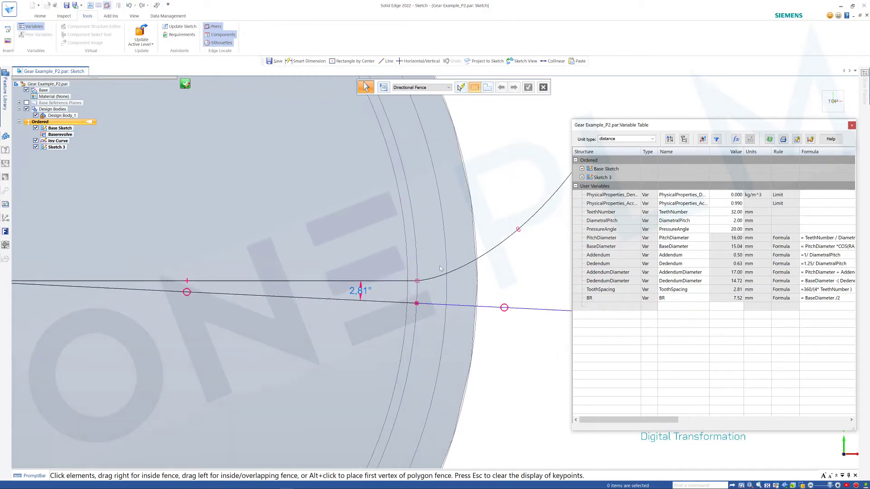
pyautogui.scroll(1, 376, 288)
pyautogui.scroll(-2, 358, 291)
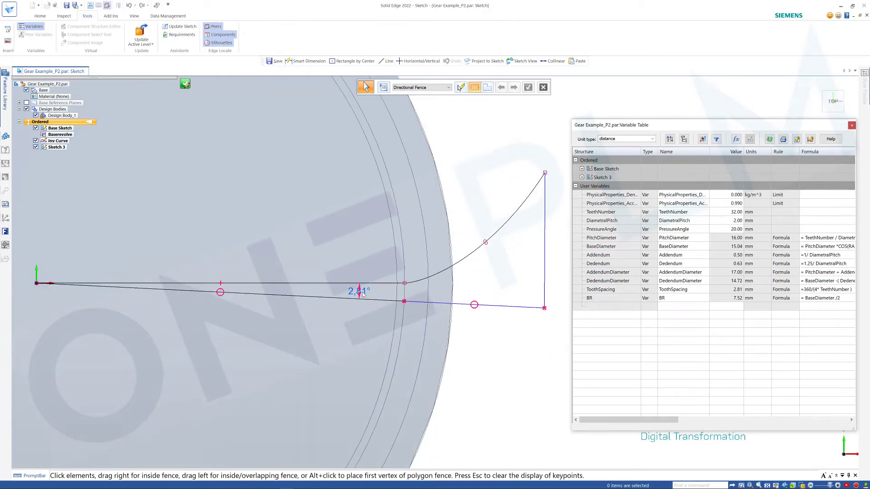
pyautogui.click(40, 16)
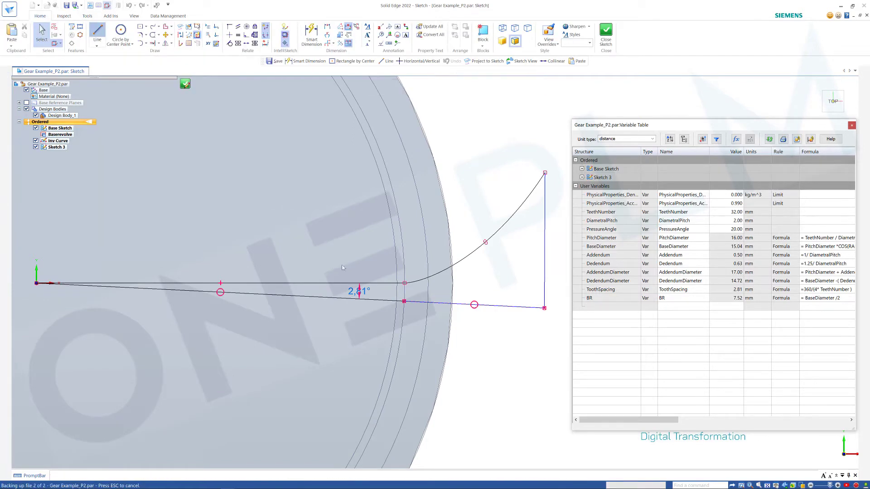
pyautogui.press('l')
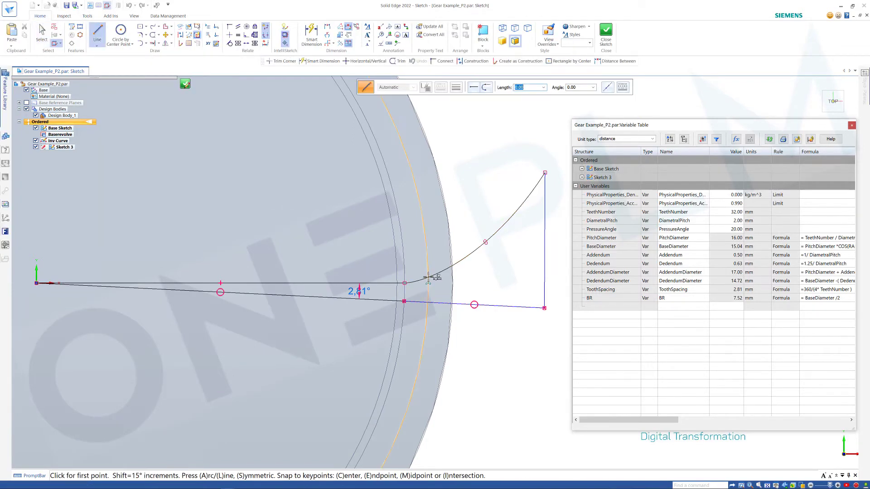
pyautogui.click(428, 278)
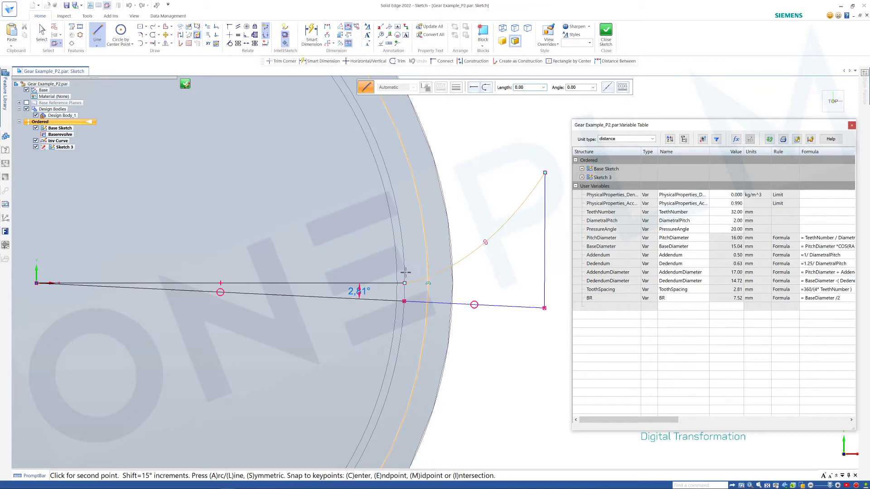
pyautogui.click(36, 283)
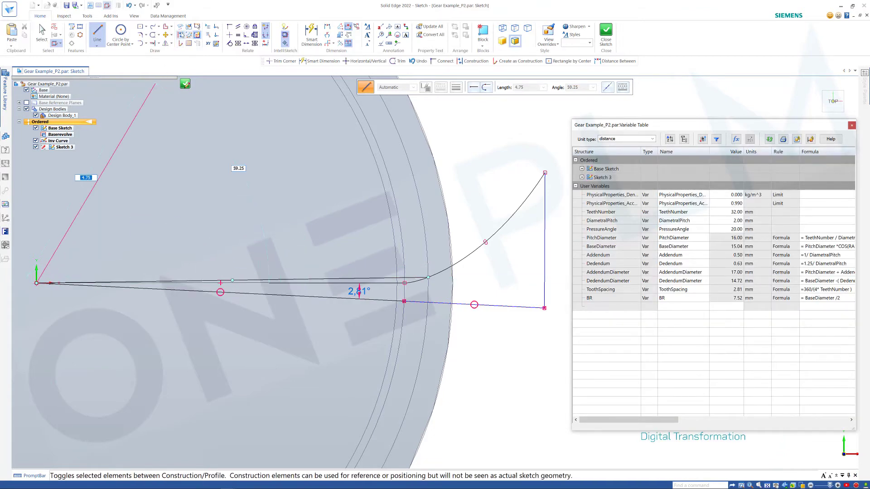
# - Convert the three lines running from the gear centre to construction geometry
pyautogui.click(180, 35)
pyautogui.scroll(2, 383, 284)
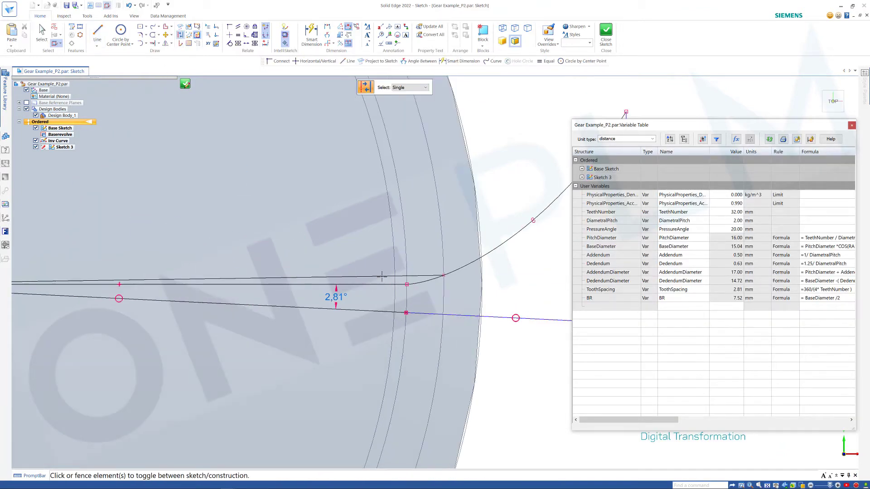
pyautogui.click(383, 283)
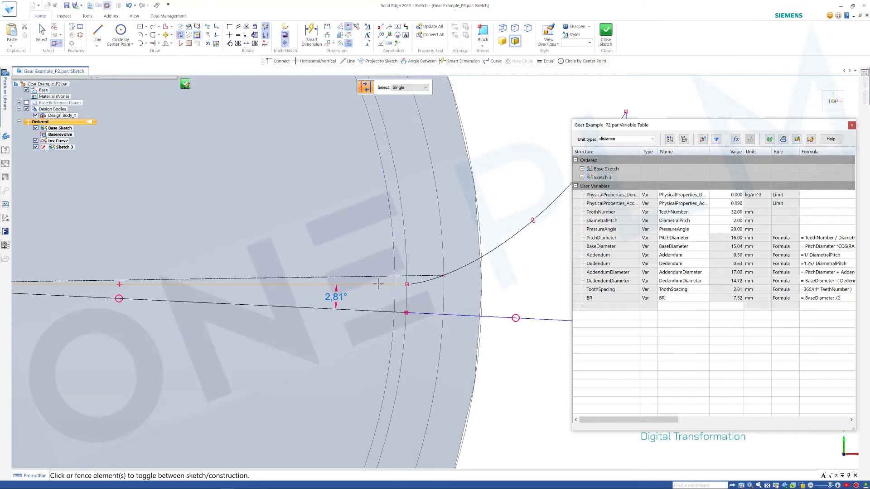
pyautogui.click(378, 284)
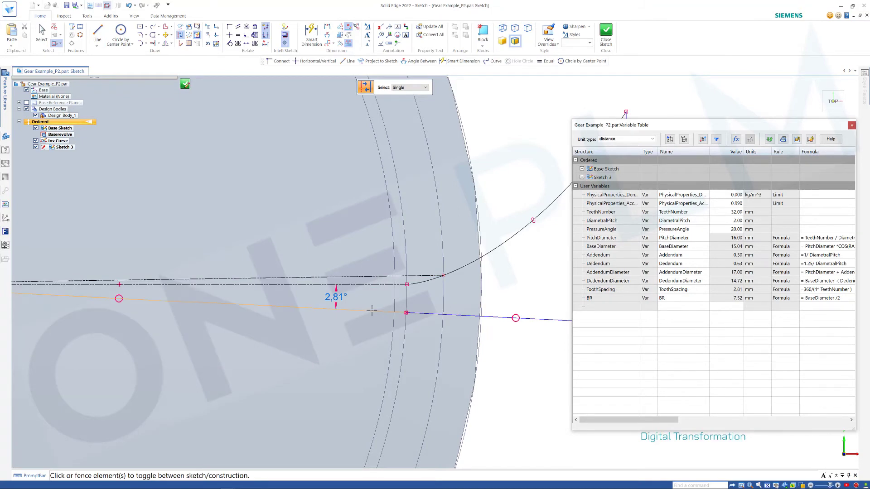
pyautogui.click(413, 299)
pyautogui.scroll(-2, 436, 289)
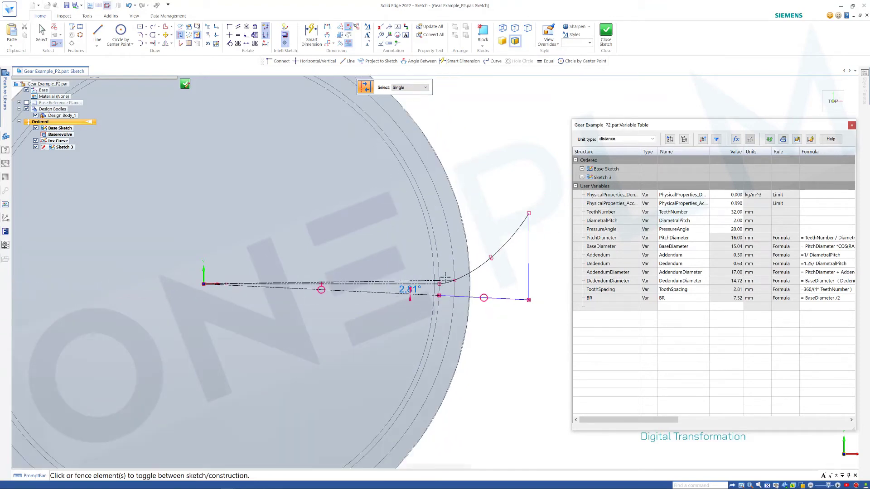
pyautogui.scroll(3, 399, 285)
pyautogui.press('Escape')
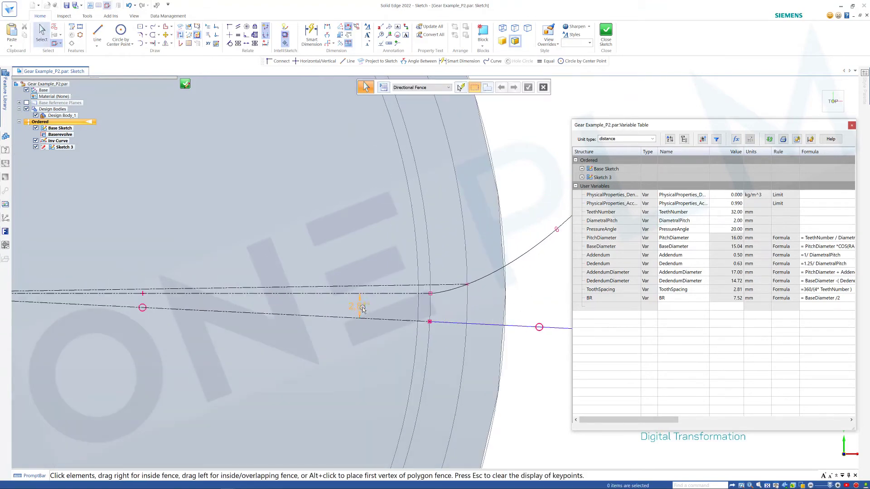
# - Try to reattach the ToothSpacing angle dimension to the line ending at the involute and pitch circle intersection, and undo the change
pyautogui.click(361, 305)
pyautogui.scroll(1, 360, 303)
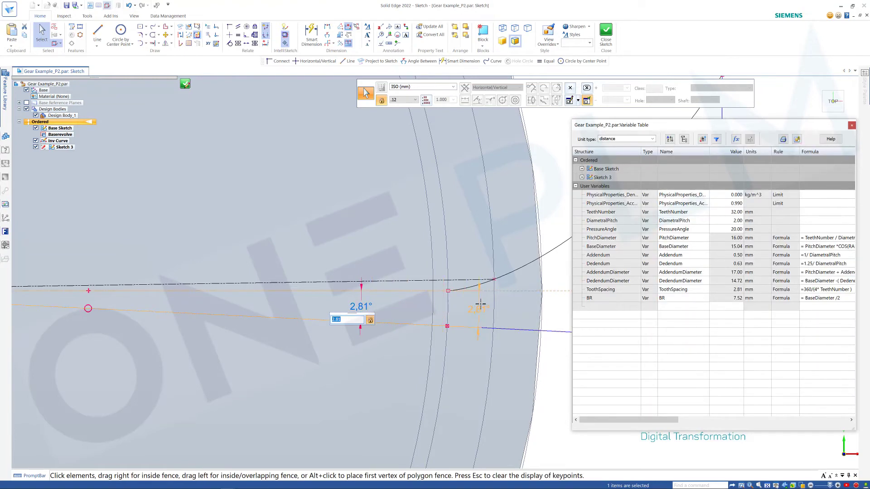
pyautogui.click(482, 299)
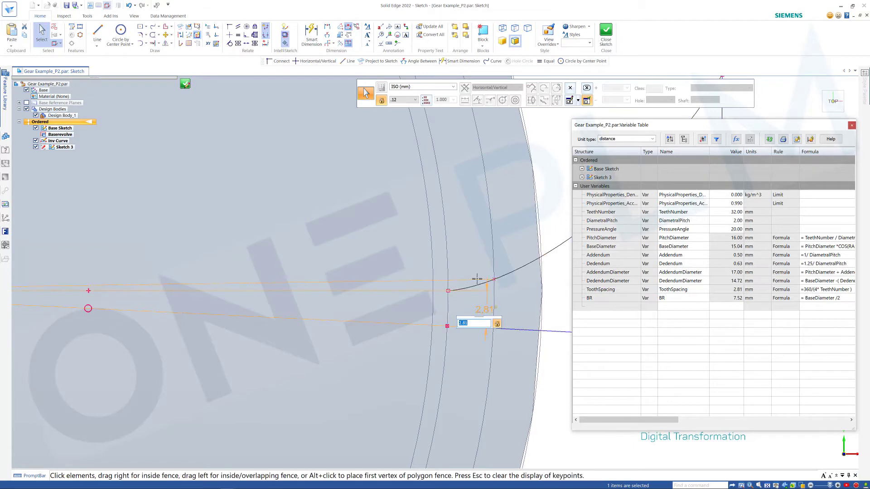
pyautogui.moveTo(491, 283); pyautogui.dragTo(493, 282)
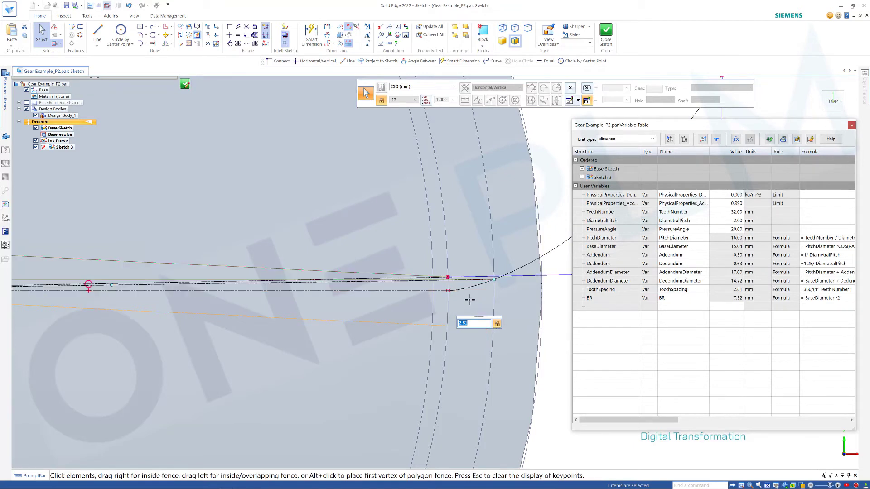
pyautogui.click(469, 303)
pyautogui.hotkey('ctrl', 'z')
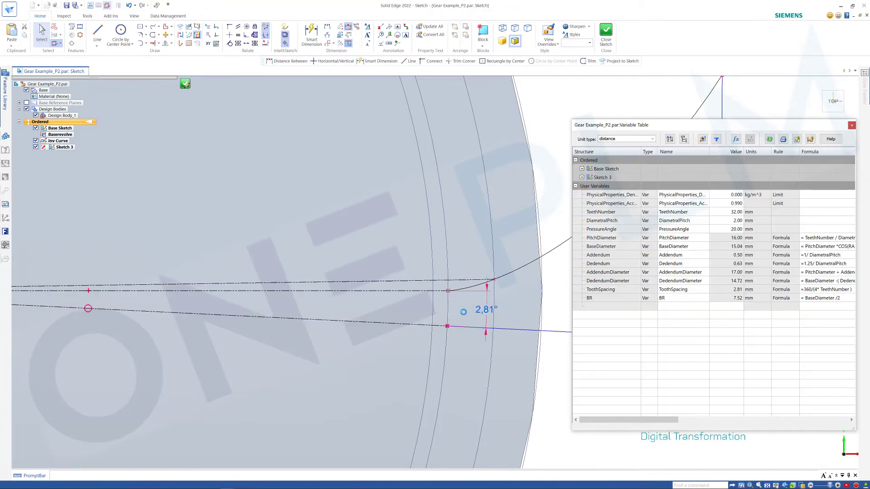
# - Replace the angle dimension with one between the line ending at the involute and pitch circle intersection and the lower centre line
pyautogui.click(489, 297)
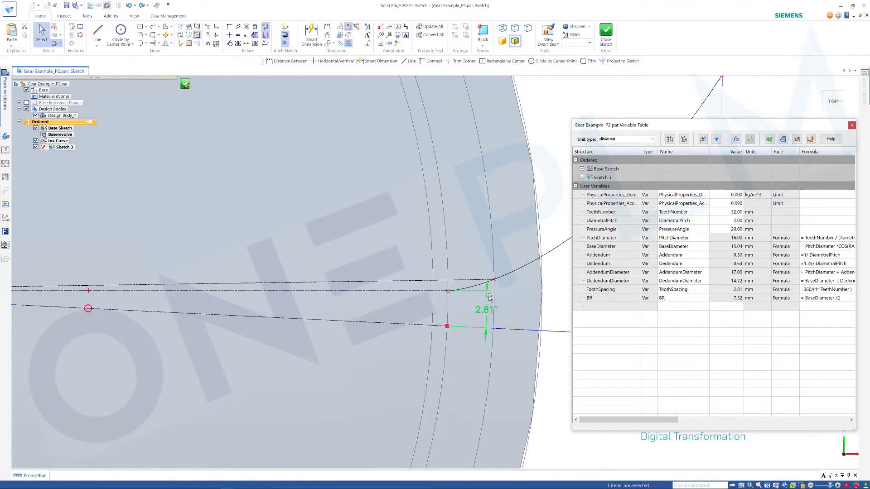
pyautogui.press('Delete')
pyautogui.press('d')
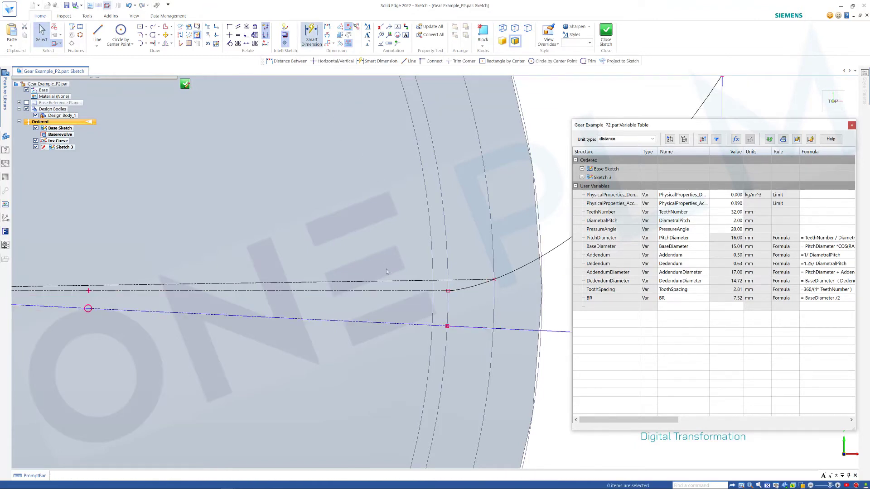
pyautogui.click(385, 282)
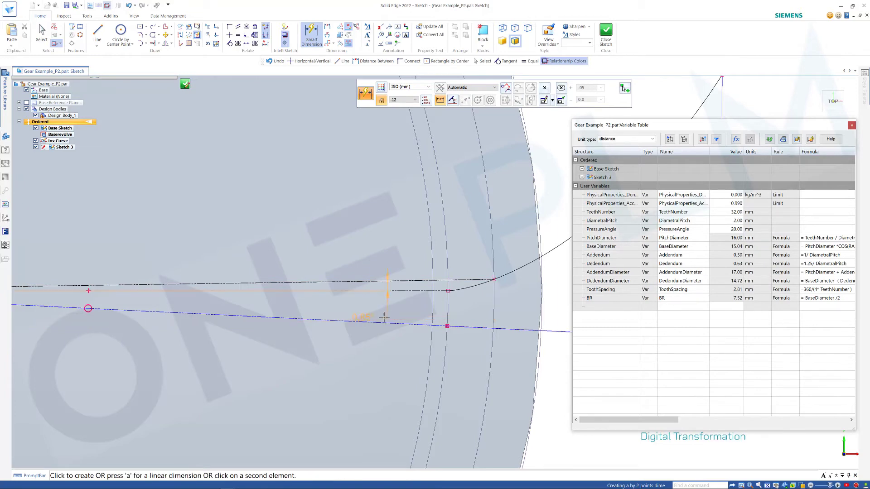
pyautogui.click(403, 322)
pyautogui.click(405, 309)
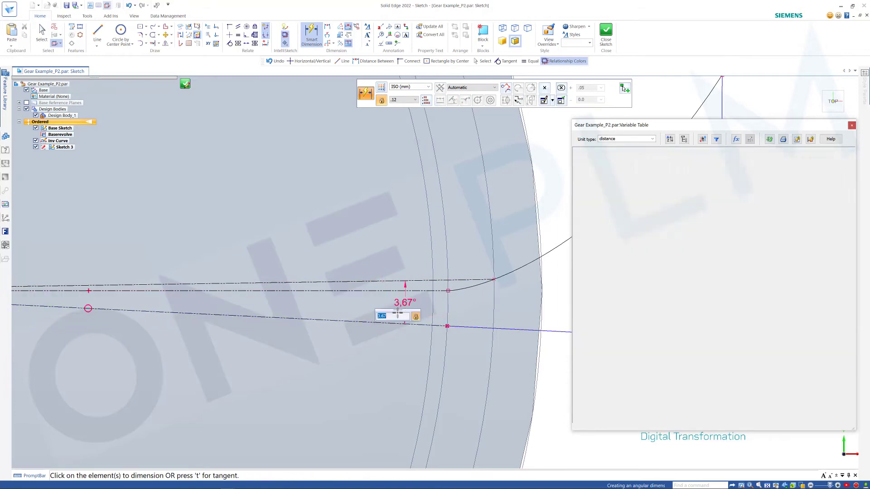
pyautogui.press('Escape')
# - Drive the new angle dimension between the upper and lower construction lines with the formula =ToothSpacing
pyautogui.click(407, 305)
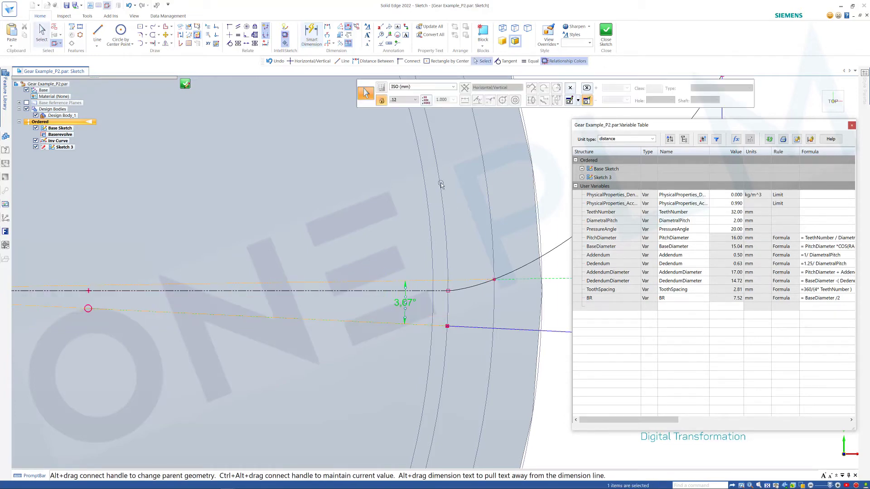
pyautogui.press('f')
pyautogui.click(471, 90)
pyautogui.write('=')
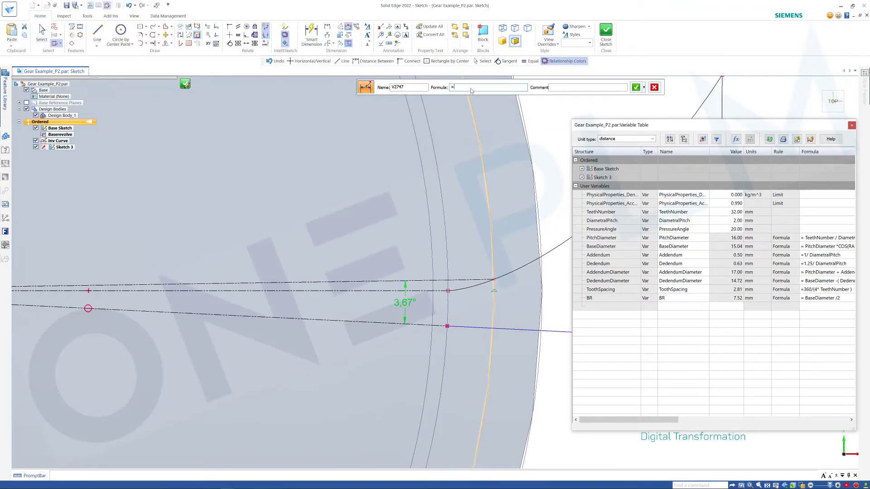
pyautogui.write('ToothSpacing')
pyautogui.click(636, 87)
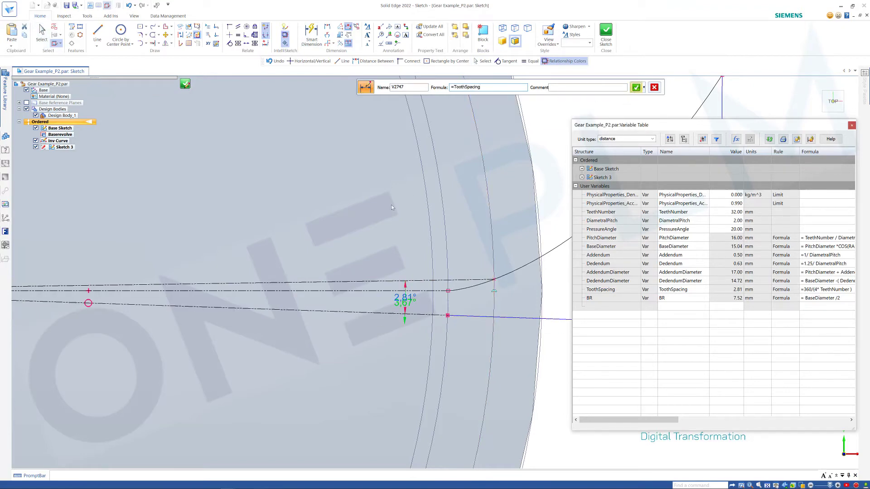
pyautogui.press('Escape')
pyautogui.scroll(-7, 361, 227)
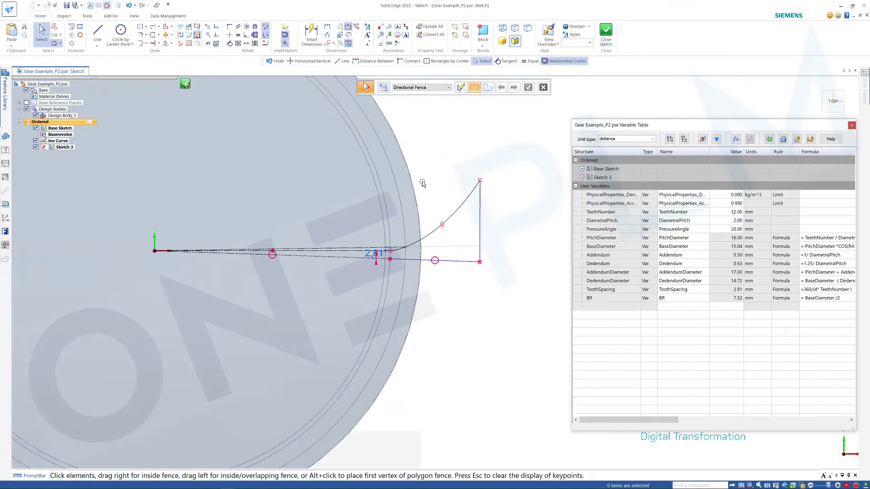
pyautogui.scroll(4, 429, 182)
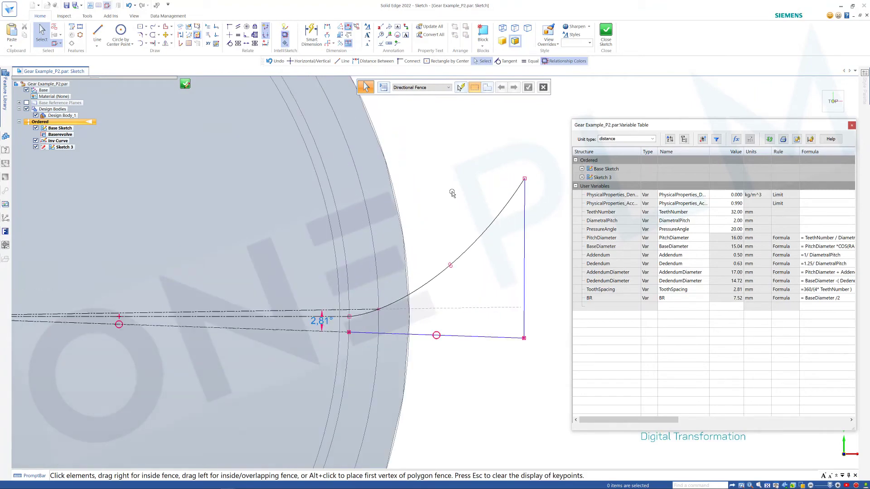
pyautogui.click(236, 47)
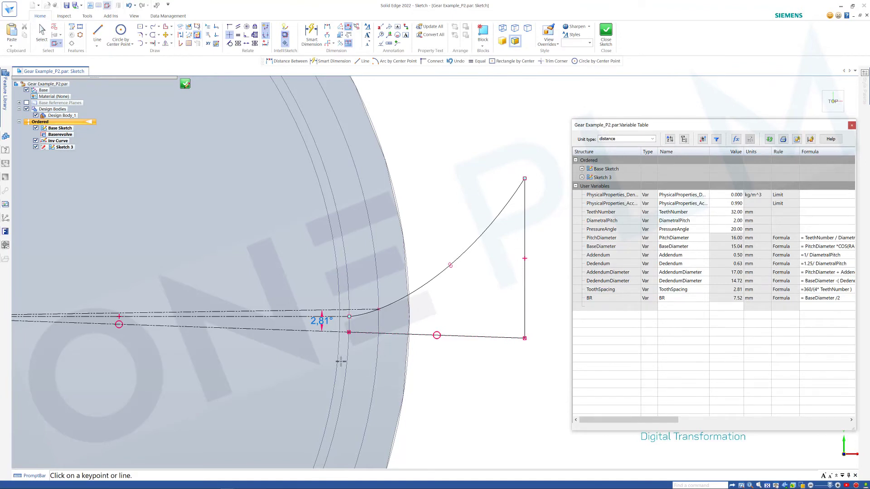
pyautogui.scroll(1, 329, 349)
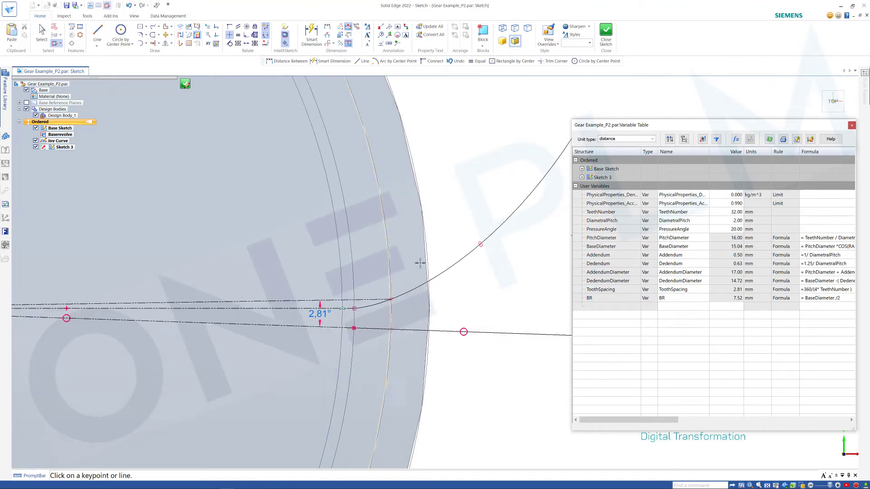
pyautogui.scroll(-2, 420, 260)
pyautogui.scroll(2, 385, 290)
pyautogui.scroll(-3, 385, 290)
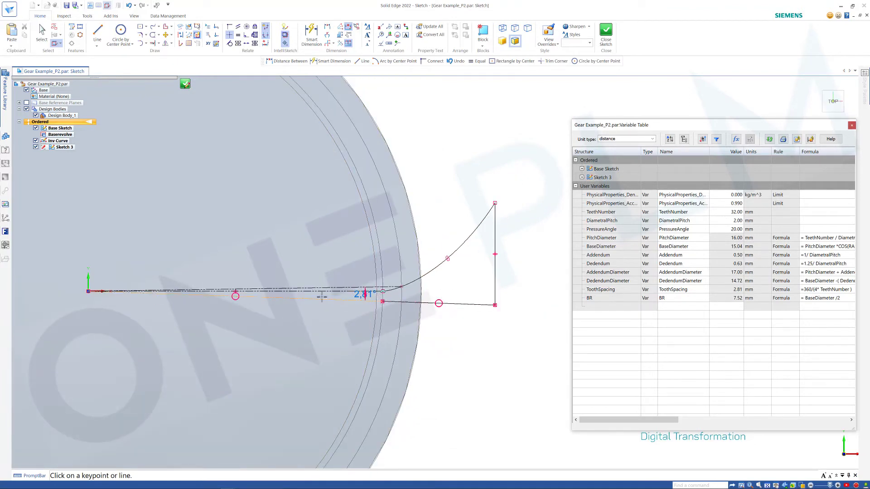
# - Try to draw an arc centred on the gear centre from the involute's start point to the lower line's endpoint
pyautogui.click(146, 43)
pyautogui.click(161, 73)
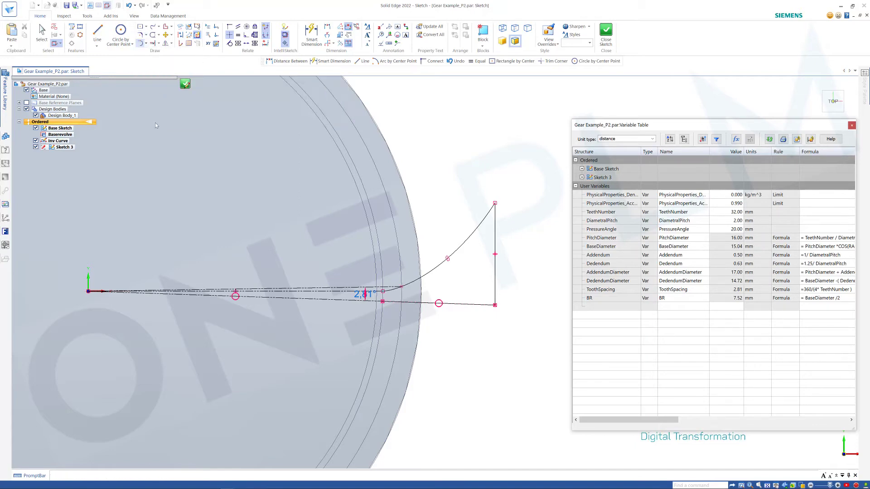
pyautogui.click(89, 291)
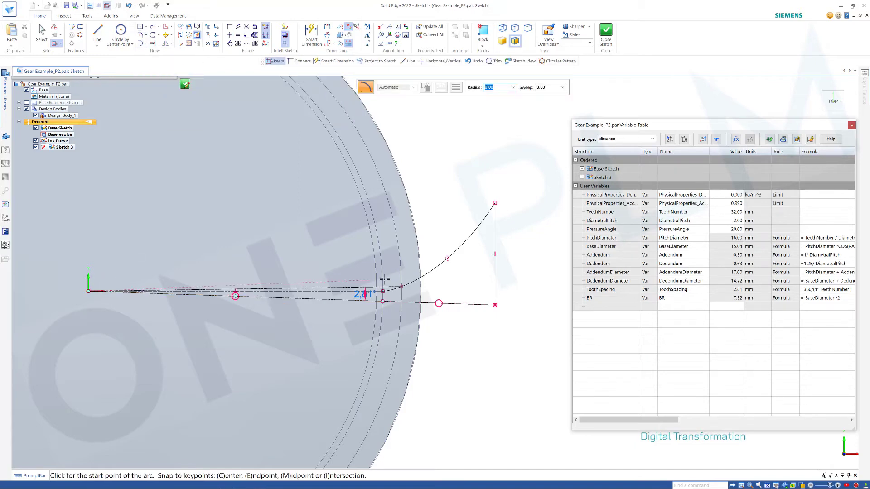
pyautogui.scroll(5, 383, 290)
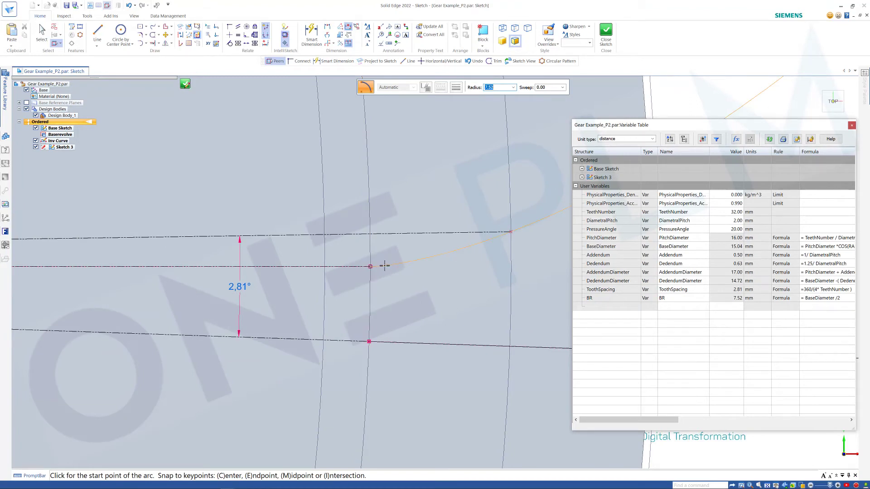
pyautogui.click(384, 266)
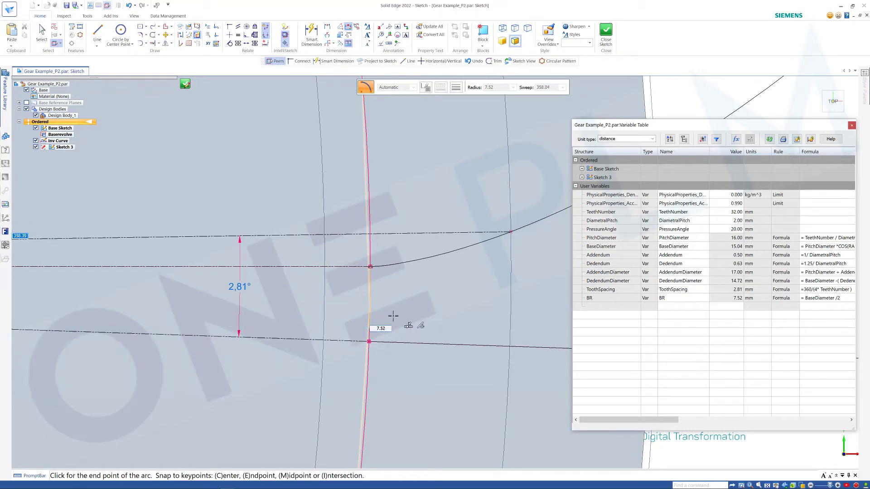
pyautogui.click(398, 342)
pyautogui.press('Escape')
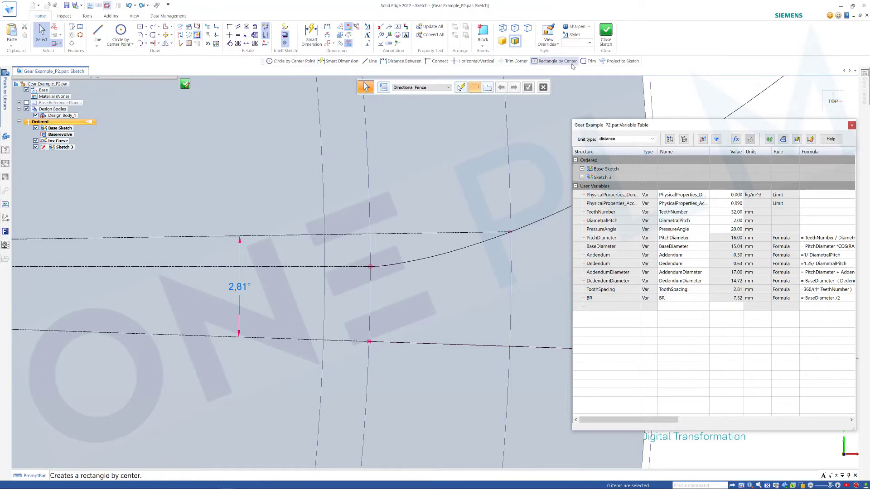
# - Draw a centre-point arc about the gear centre, from the lower line's endpoint on the base circle to the involute's start point
pyautogui.click(146, 44)
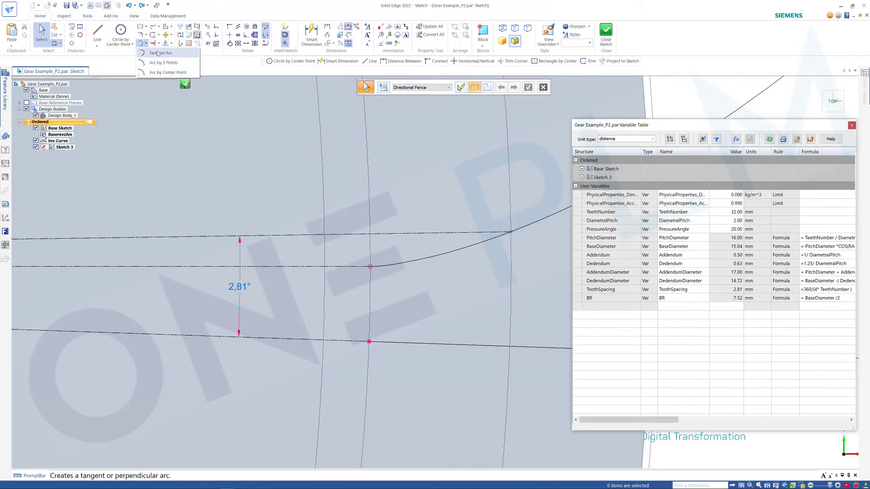
pyautogui.click(164, 72)
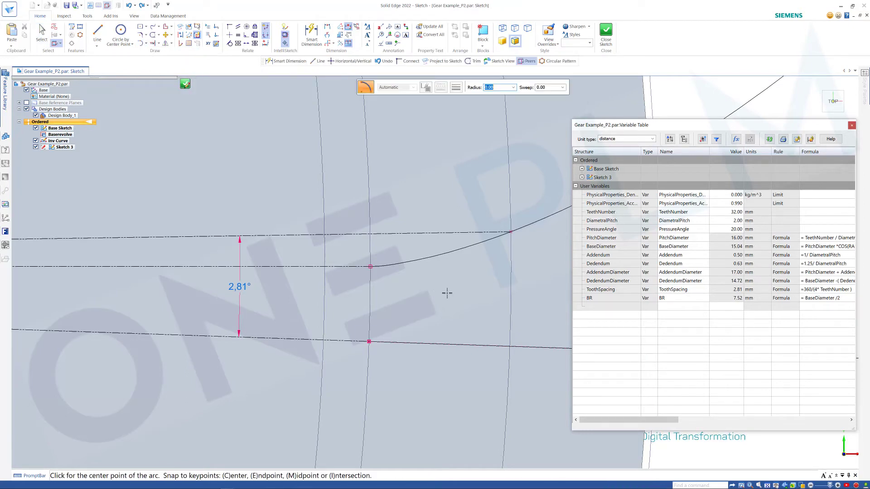
pyautogui.scroll(-5, 447, 292)
pyautogui.scroll(-2, 153, 315)
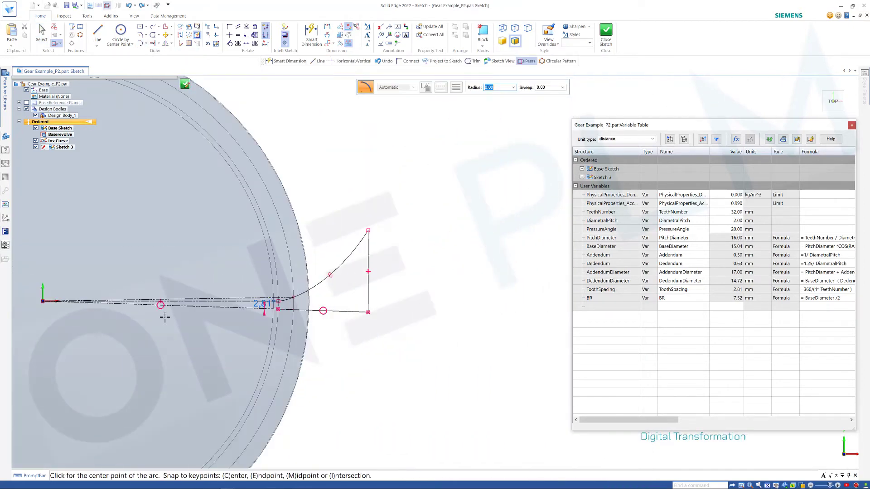
pyautogui.click(43, 301)
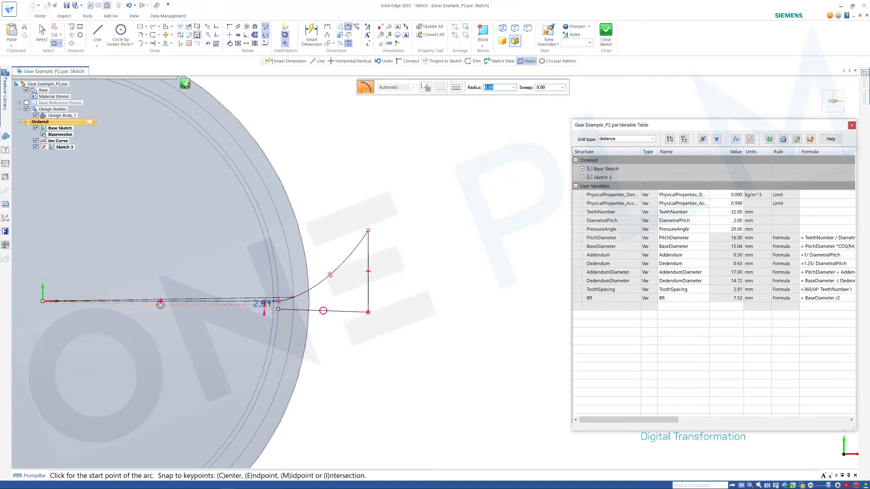
pyautogui.scroll(6, 266, 305)
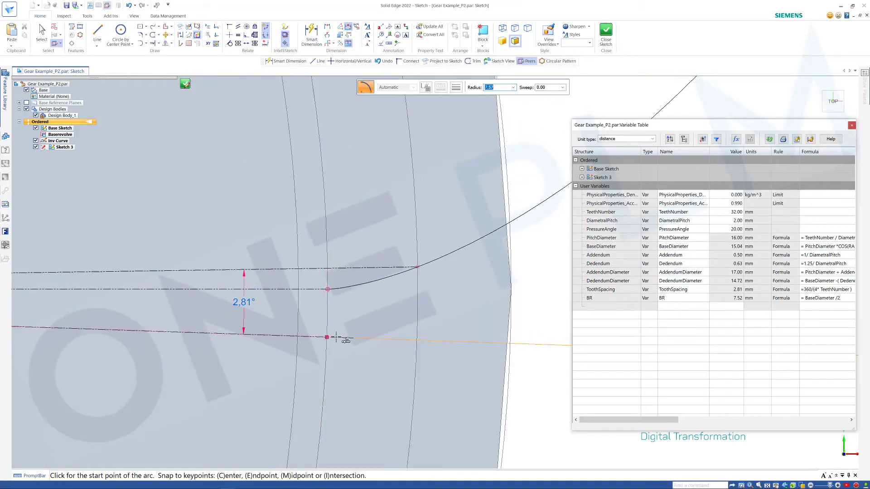
pyautogui.click(336, 337)
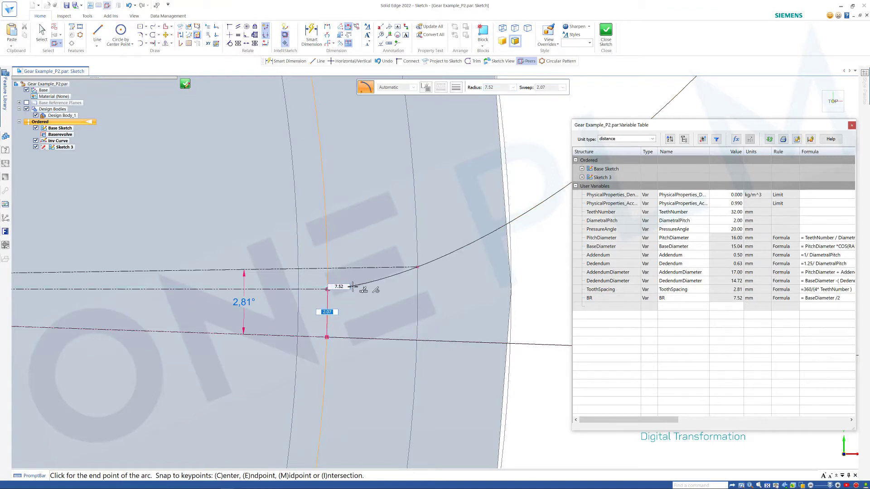
pyautogui.click(329, 289)
pyautogui.press('Escape')
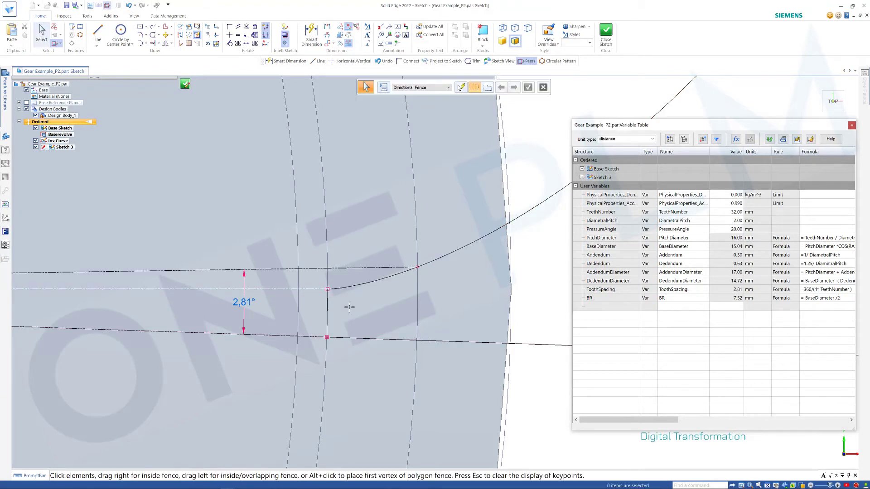
# - Inspect the new base-circle arc and its connections to the involute and the lower line
pyautogui.scroll(-2, 348, 308)
pyautogui.scroll(2, 335, 307)
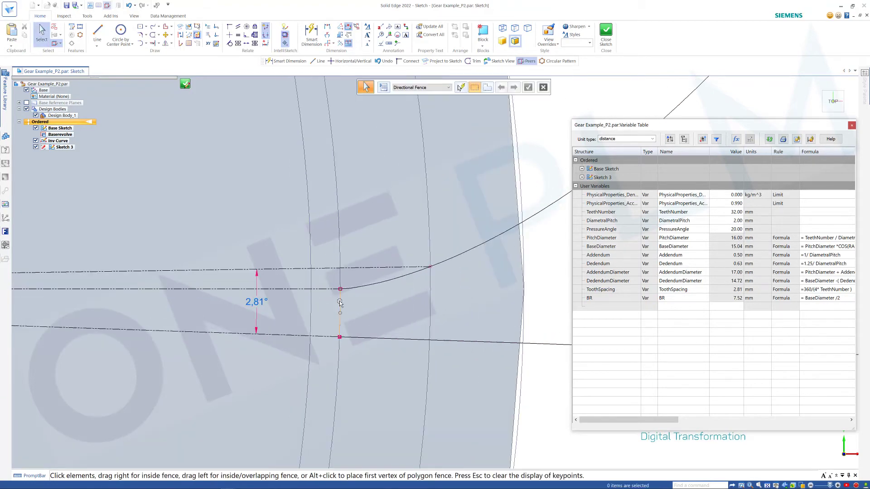
pyautogui.click(340, 302)
pyautogui.scroll(3, 330, 313)
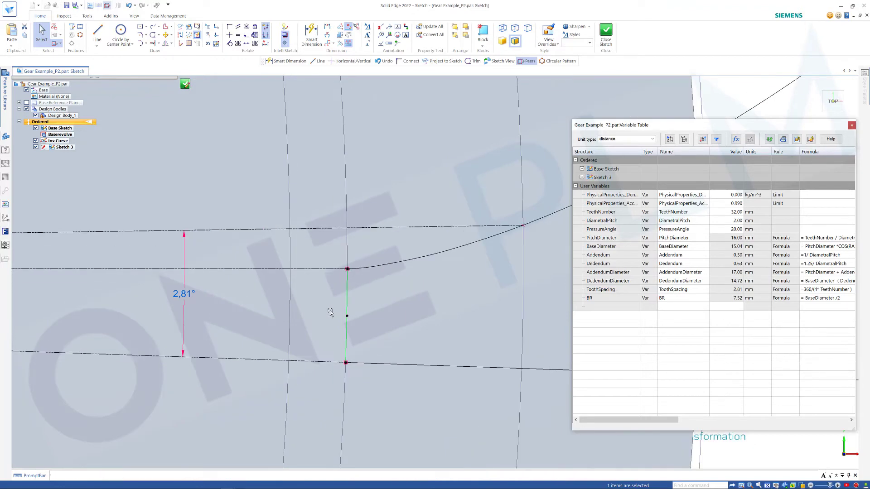
pyautogui.press('Escape')
pyautogui.scroll(3, 331, 313)
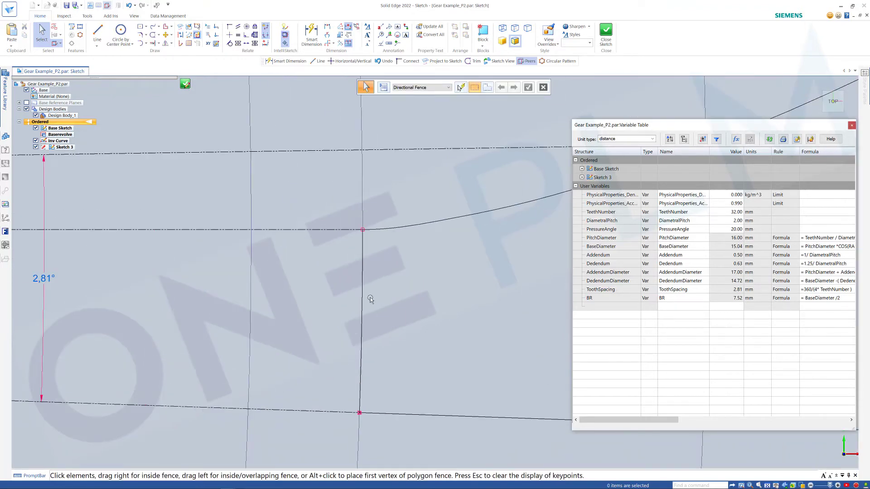
# - Measure the area enclosed by the involute, the base-circle arc, the lower line and the vertical line to check the profile is closed
pyautogui.scroll(-12, 370, 299)
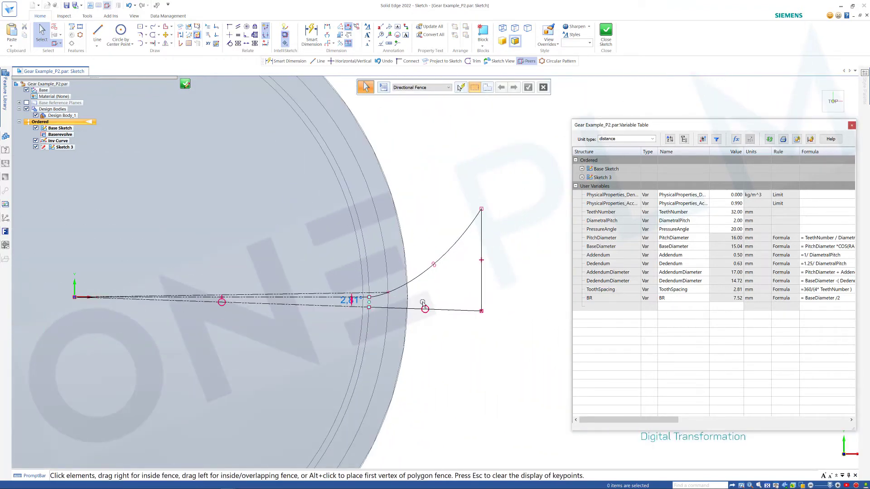
pyautogui.scroll(1, 439, 222)
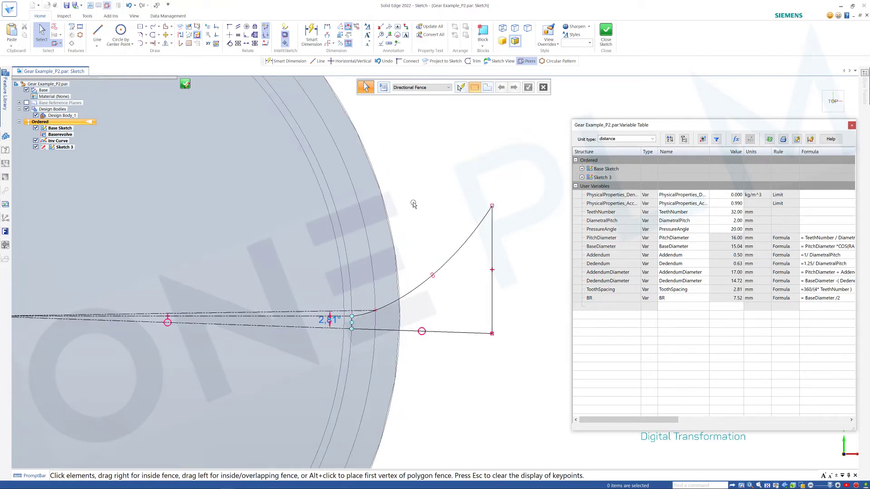
pyautogui.click(65, 16)
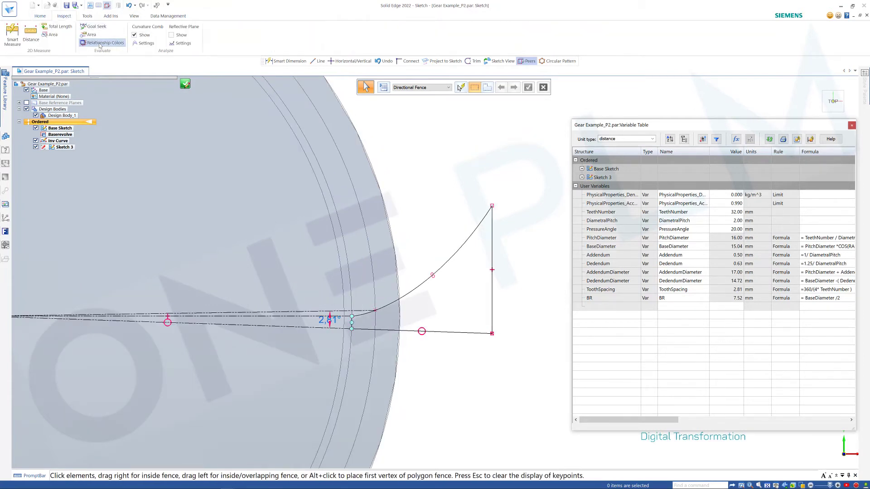
pyautogui.click(438, 307)
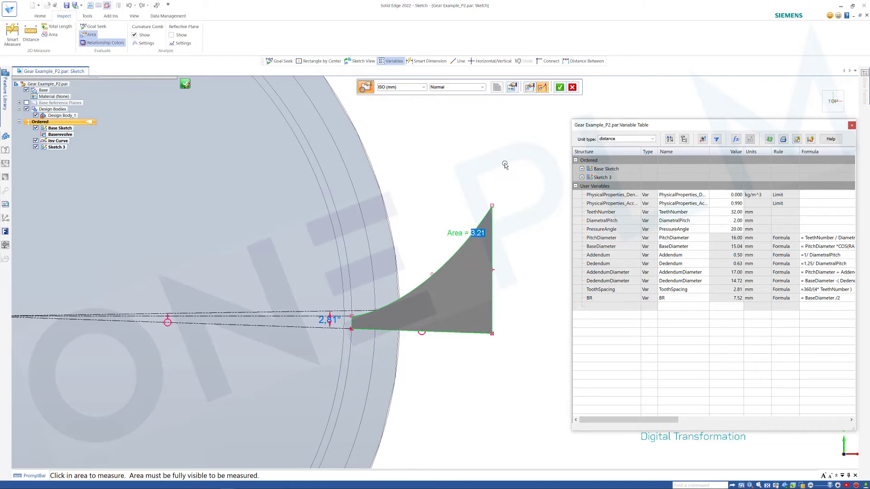
# - Clear the area measurement, close the tooth-gap sketch and name it HalfToothCut
pyautogui.click(572, 90)
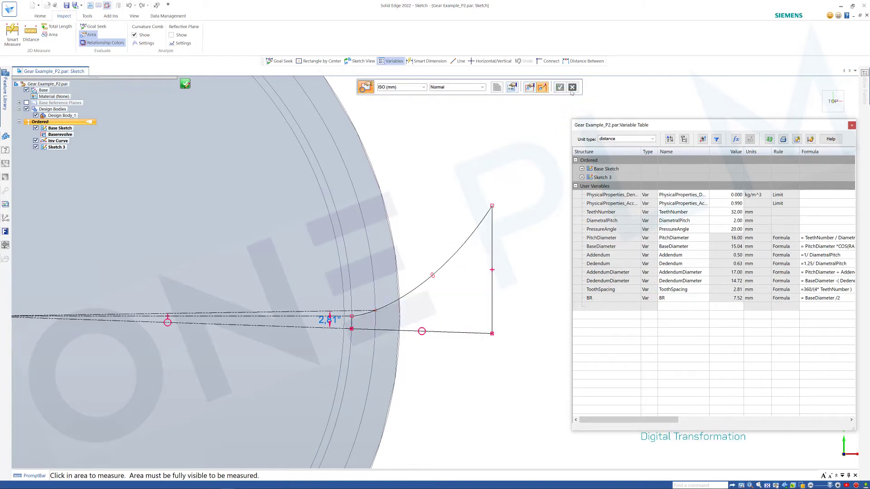
pyautogui.click(39, 16)
pyautogui.scroll(-2, 452, 238)
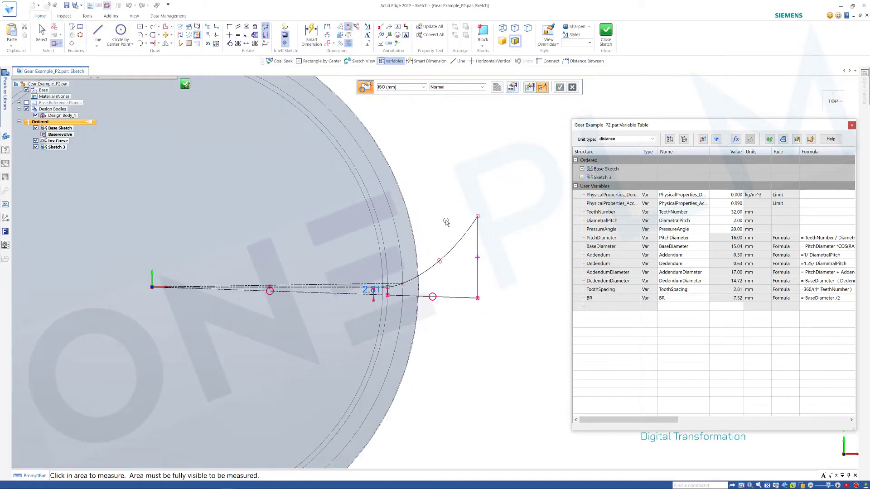
pyautogui.click(606, 32)
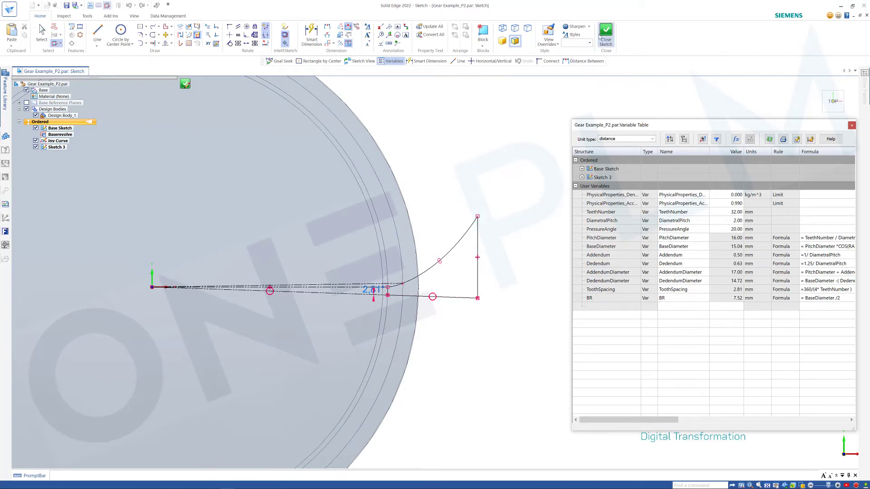
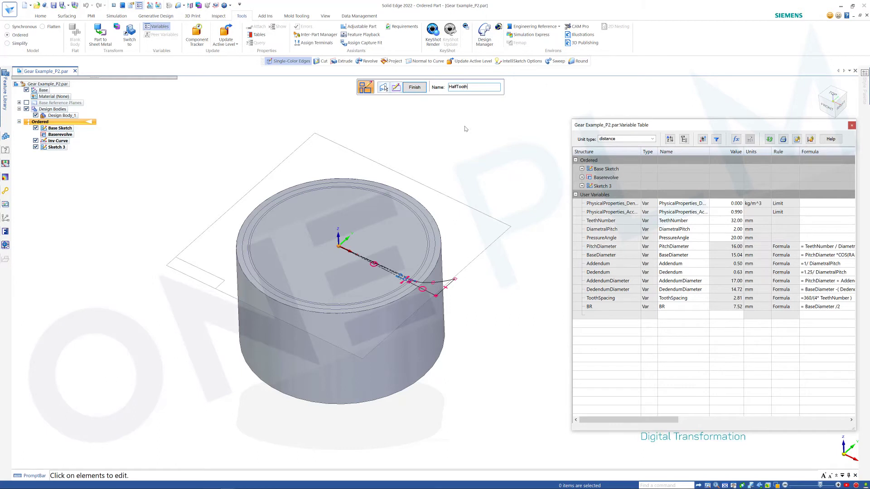
pyautogui.press('Return')
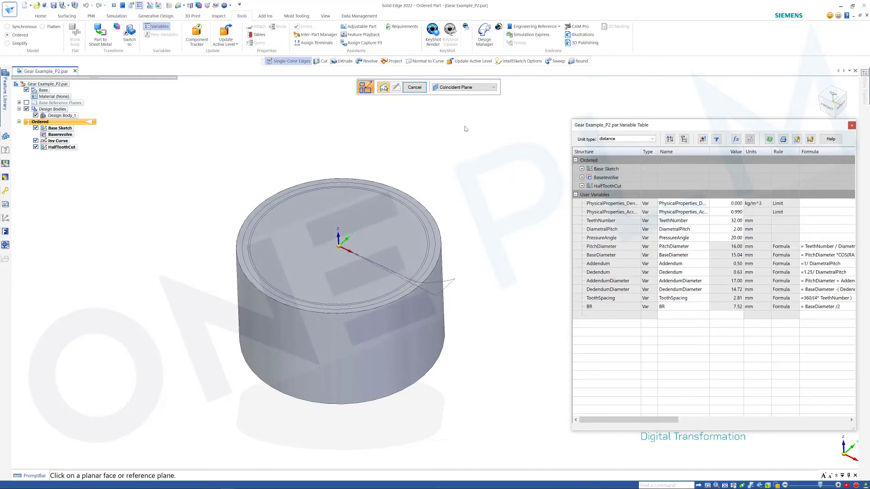
pyautogui.click(413, 88)
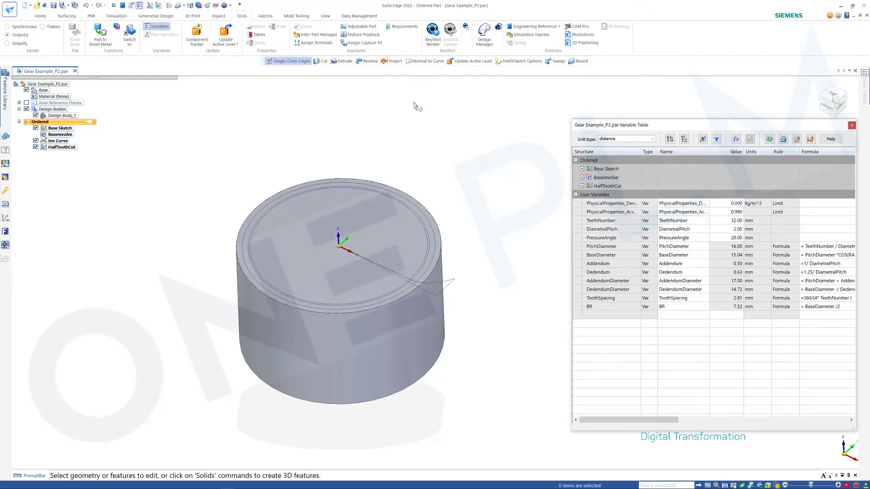
# - Cut the closed HalfToothCut sketch profile down through the gear blank to form half a tooth gap
pyautogui.click(40, 16)
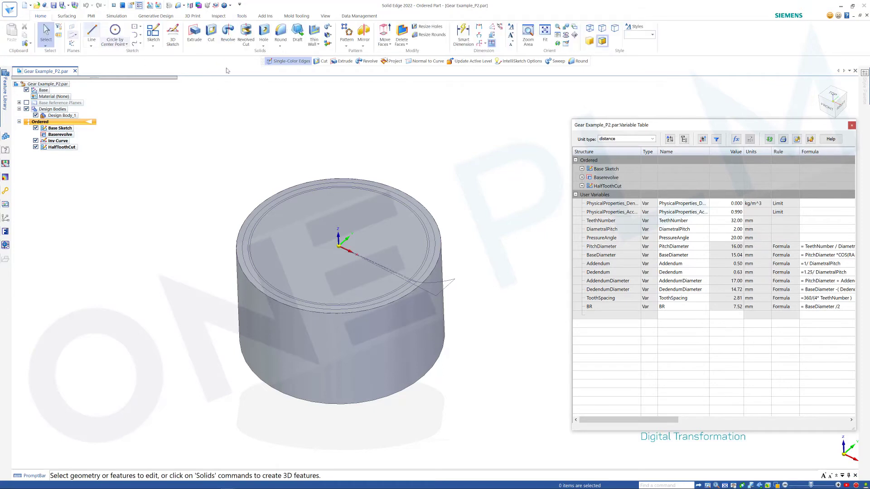
pyautogui.click(212, 32)
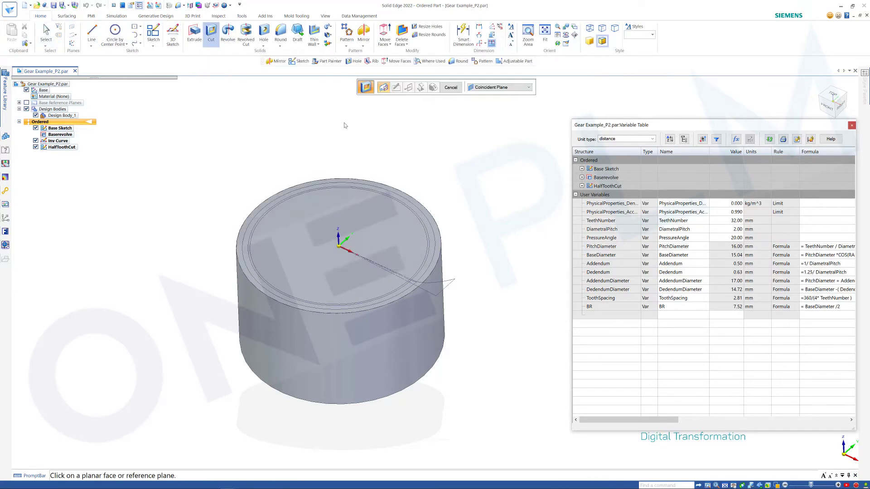
pyautogui.click(488, 90)
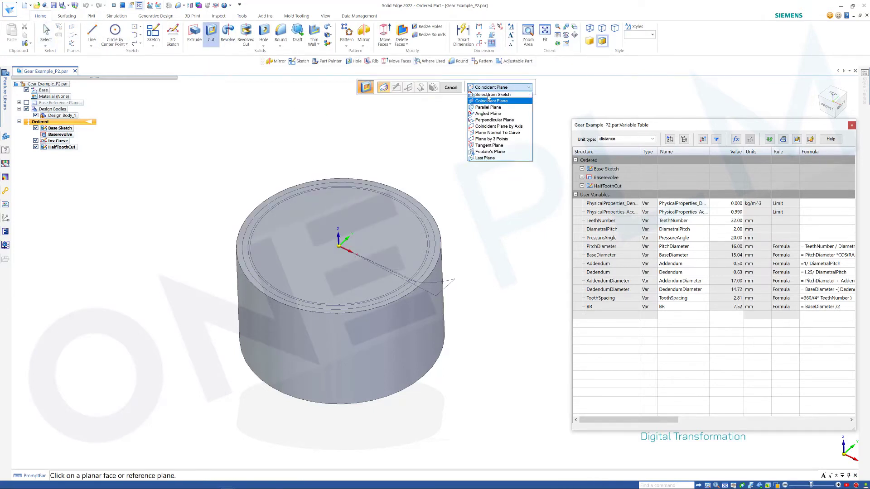
pyautogui.click(488, 98)
pyautogui.click(447, 287)
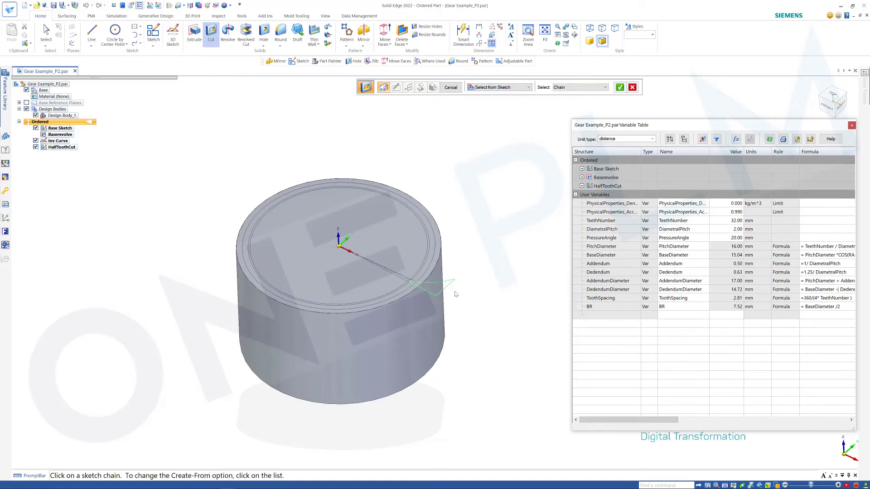
pyautogui.rightClick(460, 307)
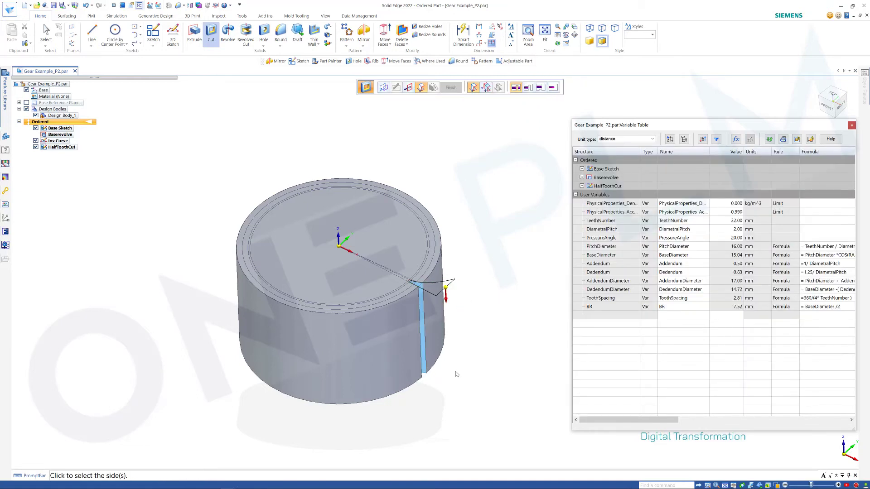
pyautogui.click(485, 346)
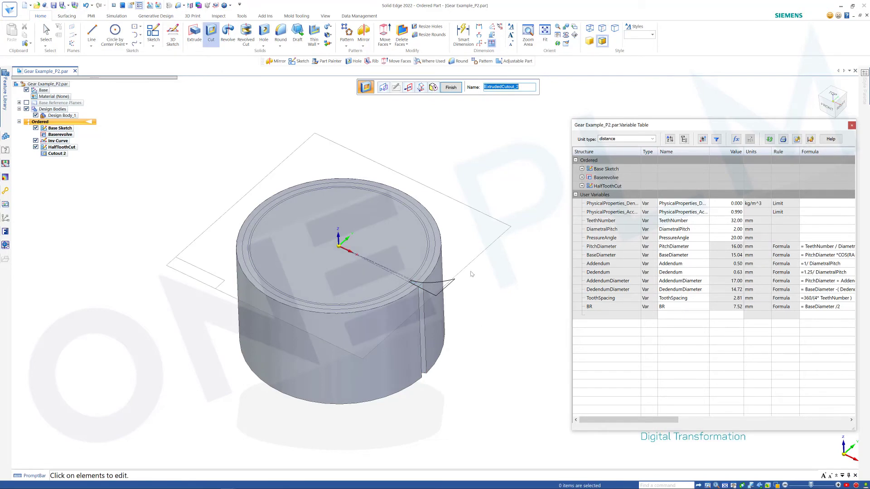
pyautogui.click(451, 87)
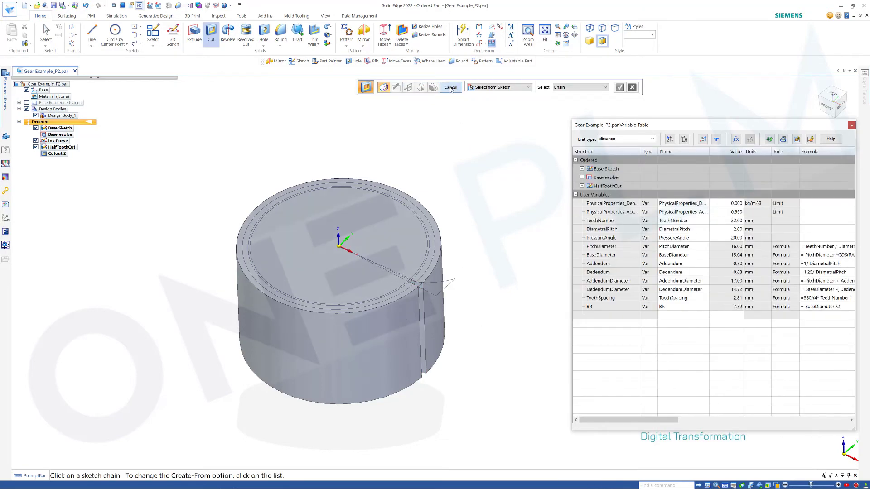
pyautogui.press('Escape')
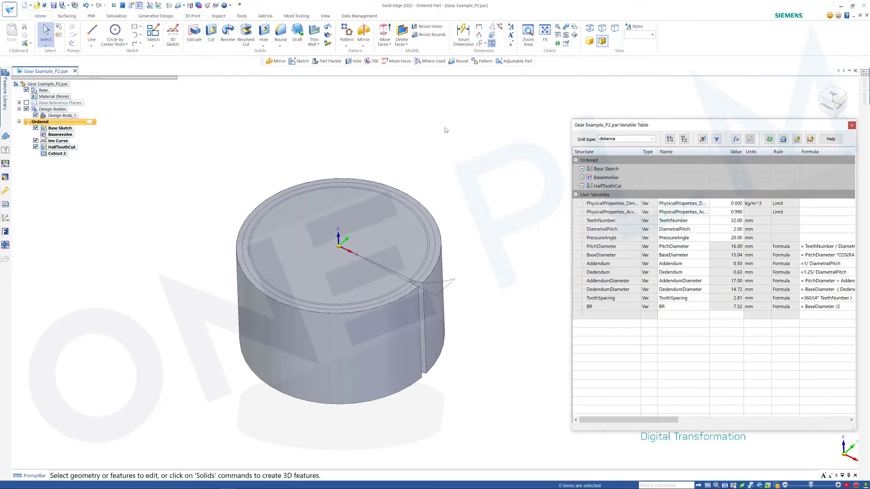
# - Mirror the half-tooth cutout about its own flat side face to complete the full tooth gap
pyautogui.click(364, 34)
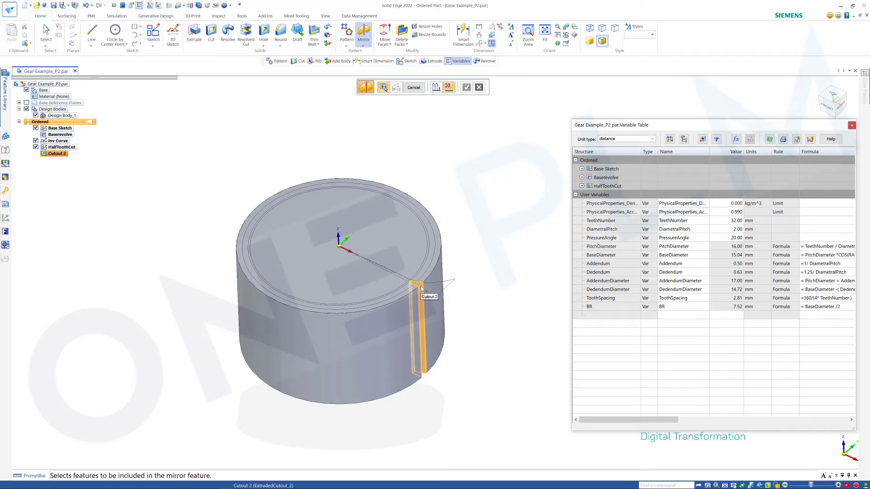
pyautogui.click(421, 290)
pyautogui.rightClick(487, 234)
pyautogui.moveTo(486, 251); pyautogui.dragTo(433, 316, button='middle')
pyautogui.scroll(2, 430, 322)
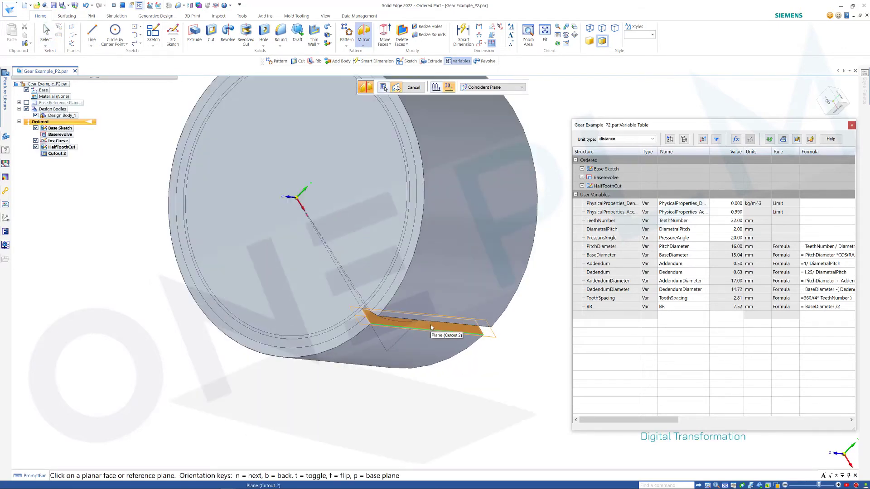
pyautogui.click(430, 325)
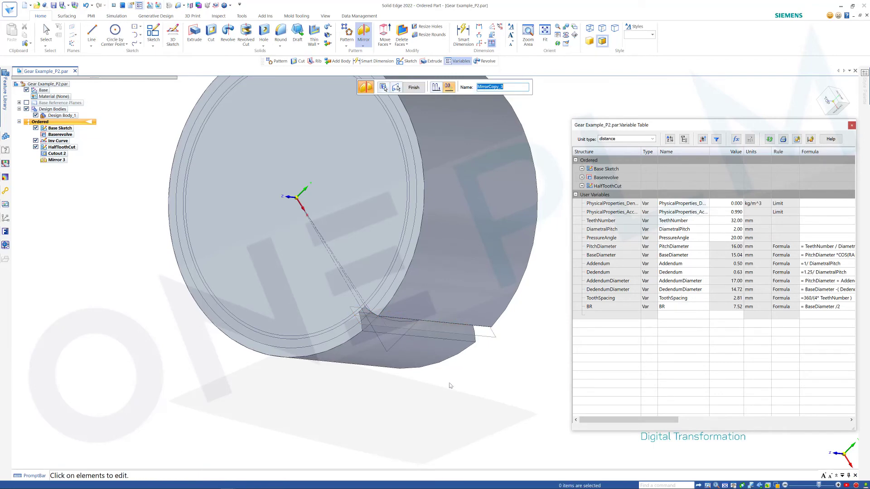
pyautogui.scroll(-2, 449, 390)
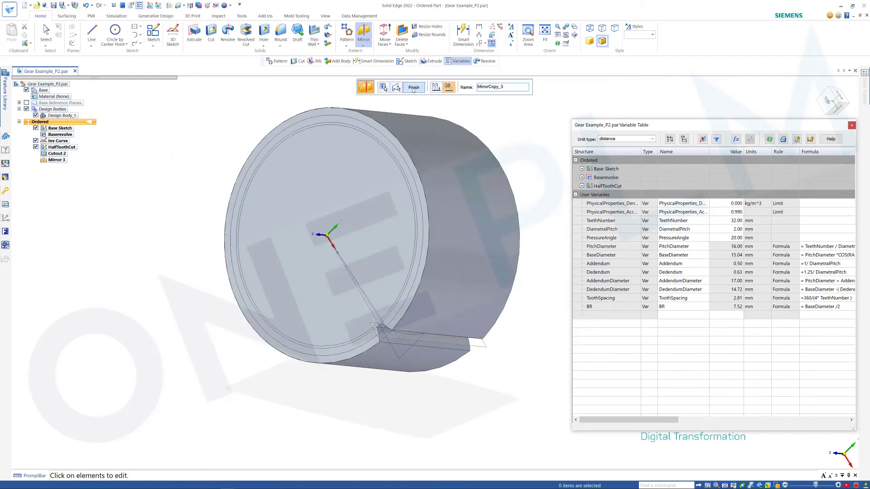
pyautogui.click(414, 87)
pyautogui.moveTo(501, 118); pyautogui.dragTo(528, 92, button='middle')
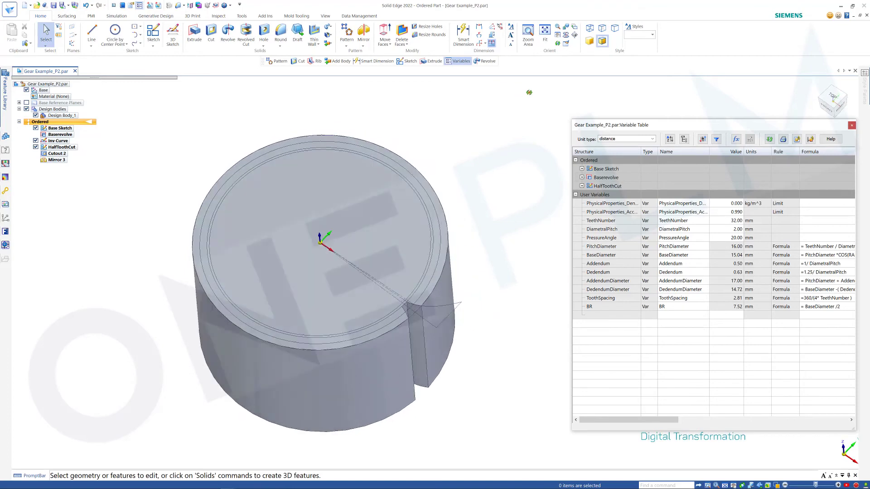
pyautogui.moveTo(491, 136); pyautogui.dragTo(348, 104, button='middle')
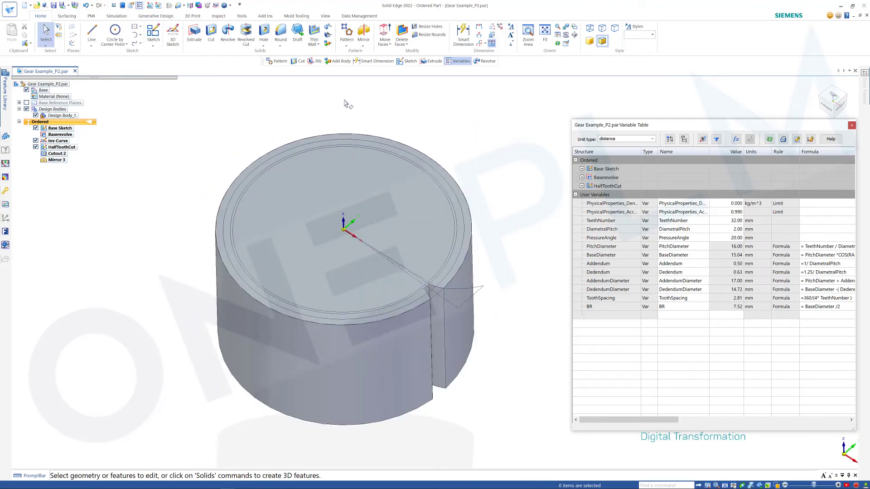
# - Start a feature pattern of the half-tooth cutout and its mirror copy, using the gear's top face as the pattern plane
pyautogui.click(347, 33)
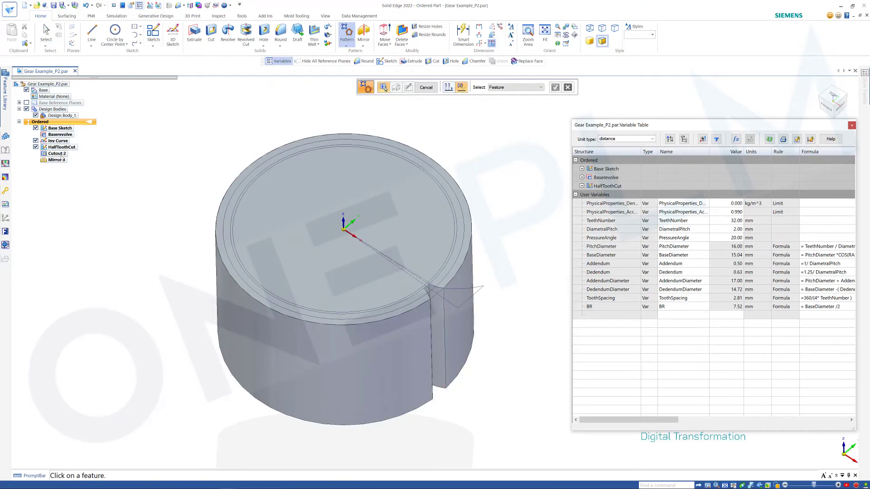
pyautogui.click(436, 327)
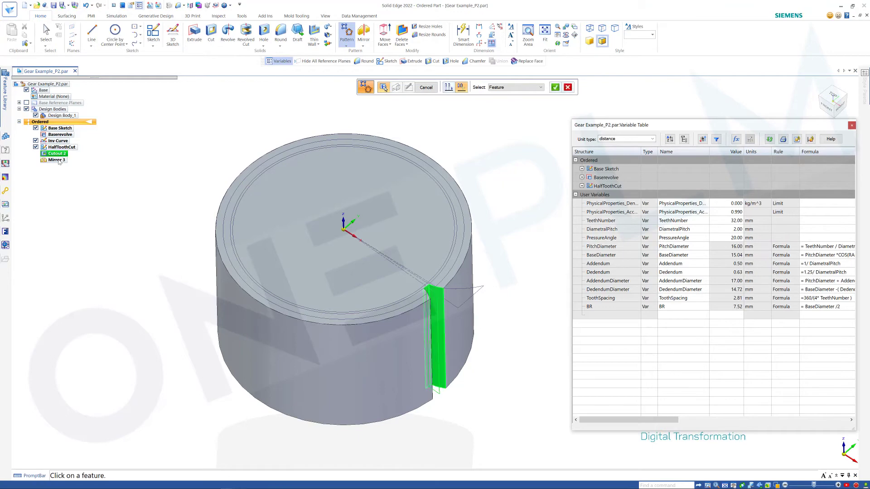
pyautogui.click(556, 87)
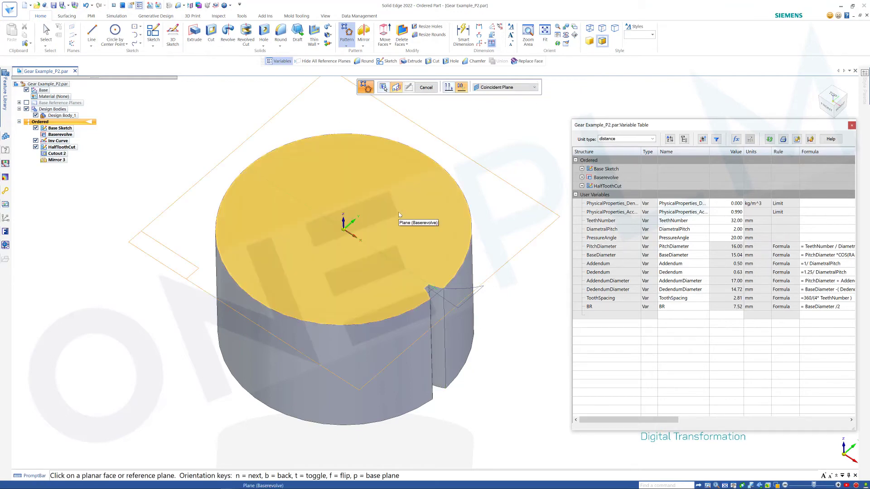
pyautogui.click(399, 211)
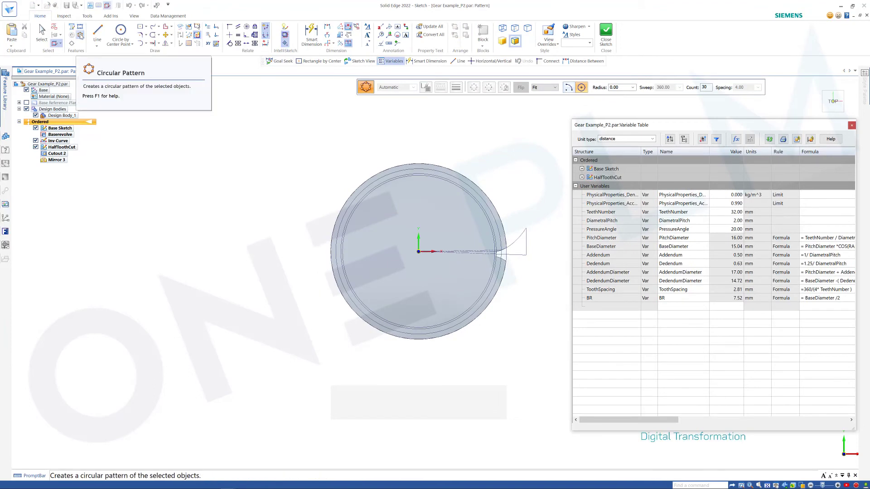
# - Define a full circular pattern of 32 occurrences about the gear centre, starting at the tooth gap on the base circle, and finish the feature
pyautogui.click(419, 251)
pyautogui.scroll(5, 489, 250)
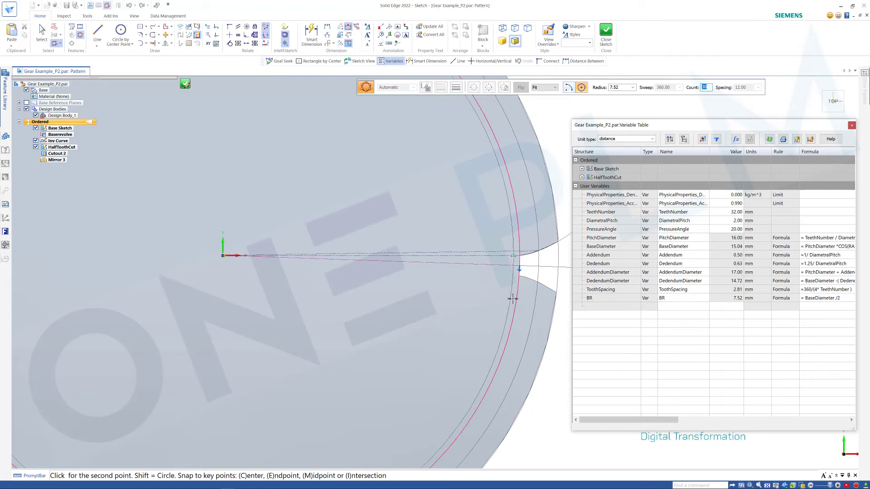
pyautogui.click(525, 314)
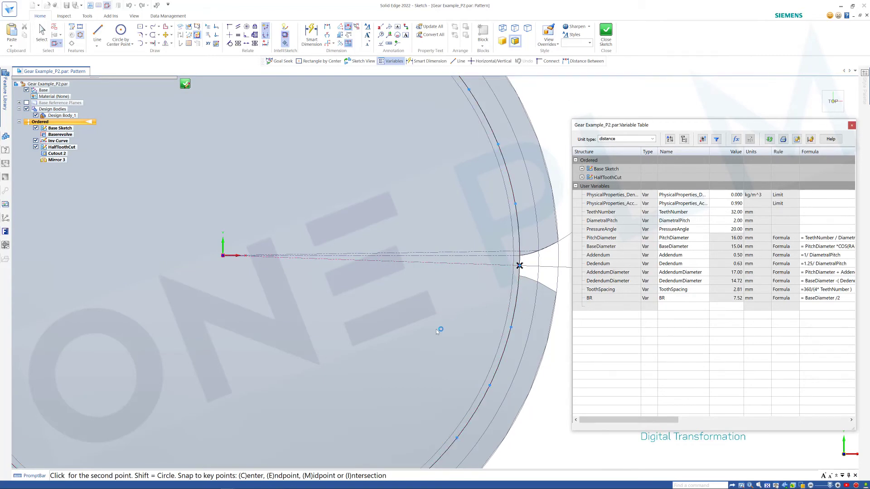
pyautogui.scroll(-2, 350, 297)
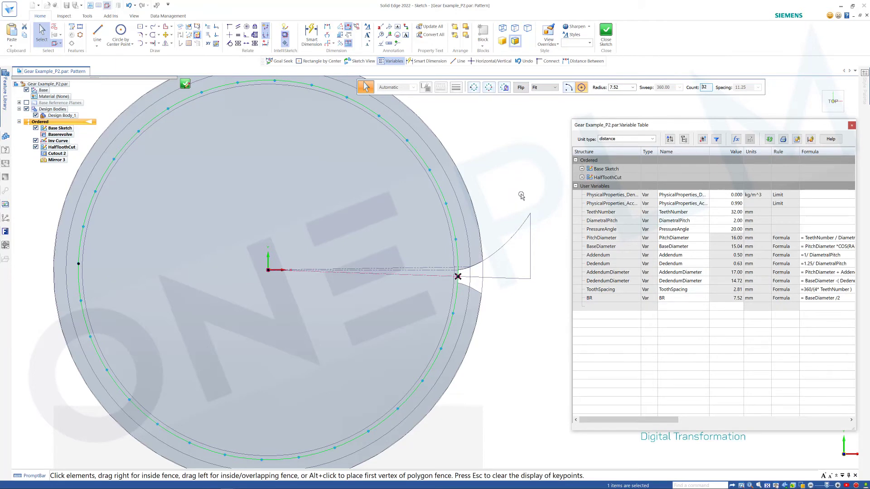
pyautogui.click(520, 166)
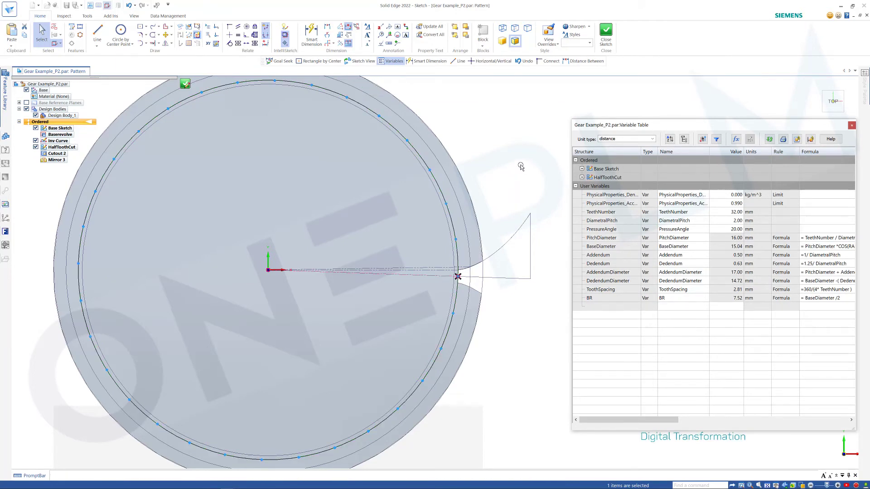
pyautogui.click(606, 37)
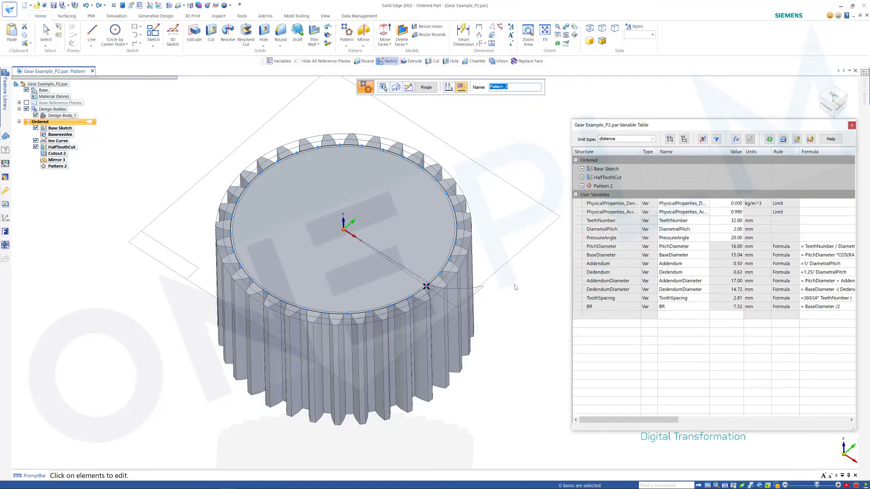
pyautogui.click(426, 87)
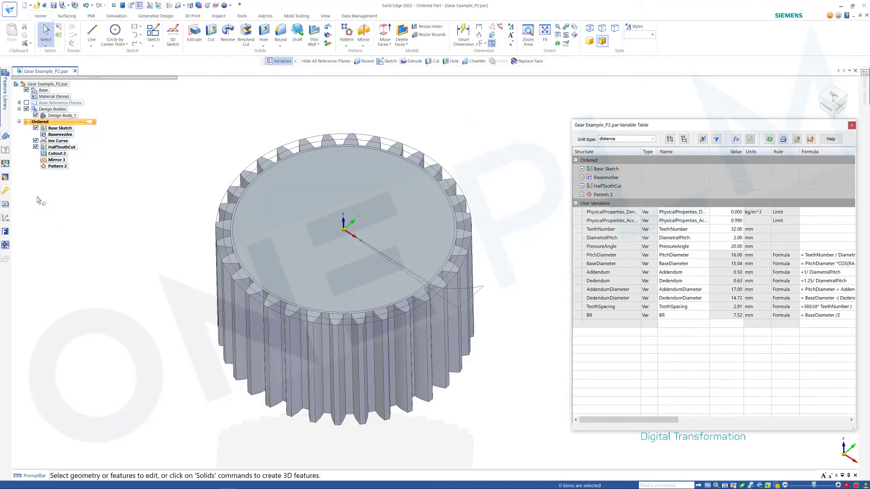
# - Link the tooth pattern's occurrence-count variable to the formula =TeethNumber
pyautogui.click(582, 195)
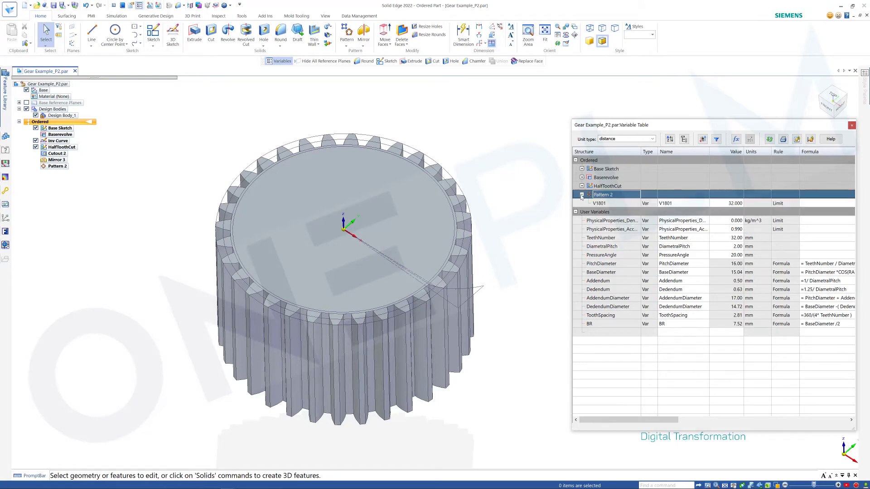
pyautogui.click(803, 204)
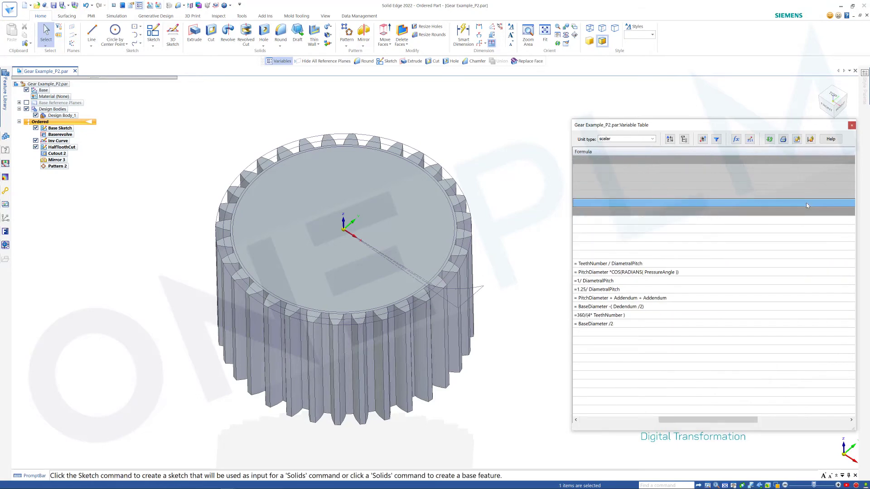
pyautogui.moveTo(689, 420); pyautogui.dragTo(606, 424)
pyautogui.click(678, 240)
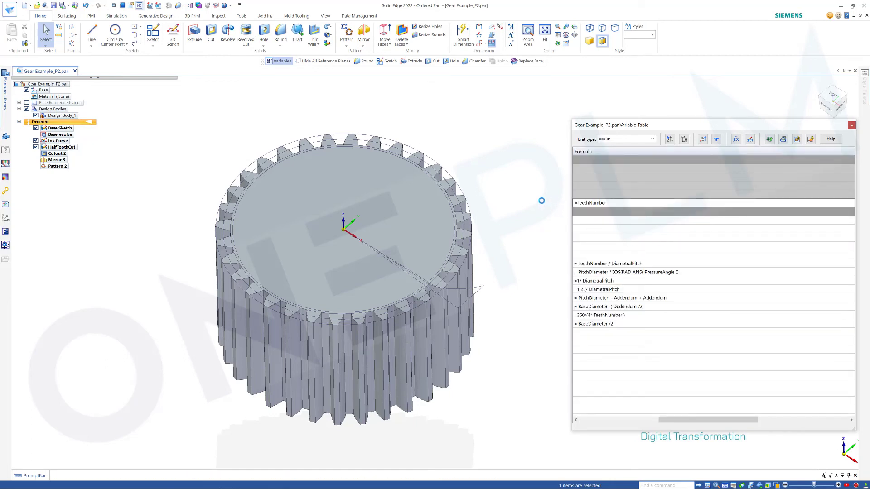
pyautogui.press('Return')
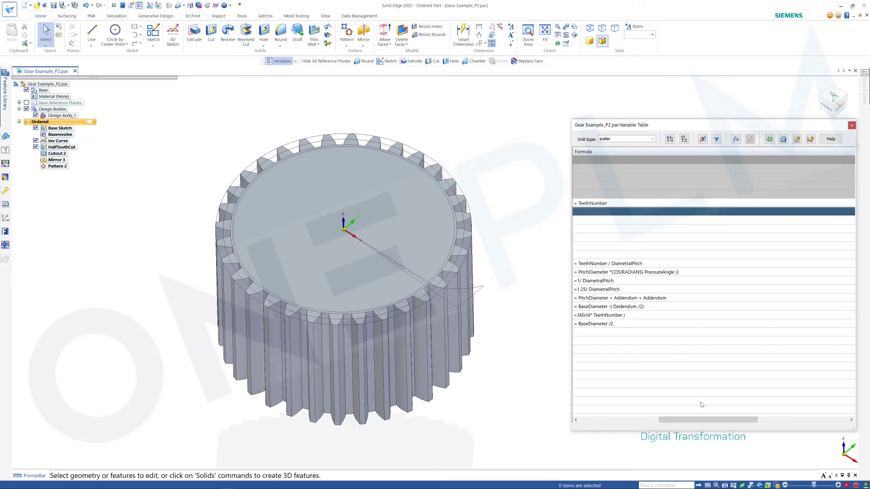
pyautogui.moveTo(693, 420); pyautogui.dragTo(613, 422)
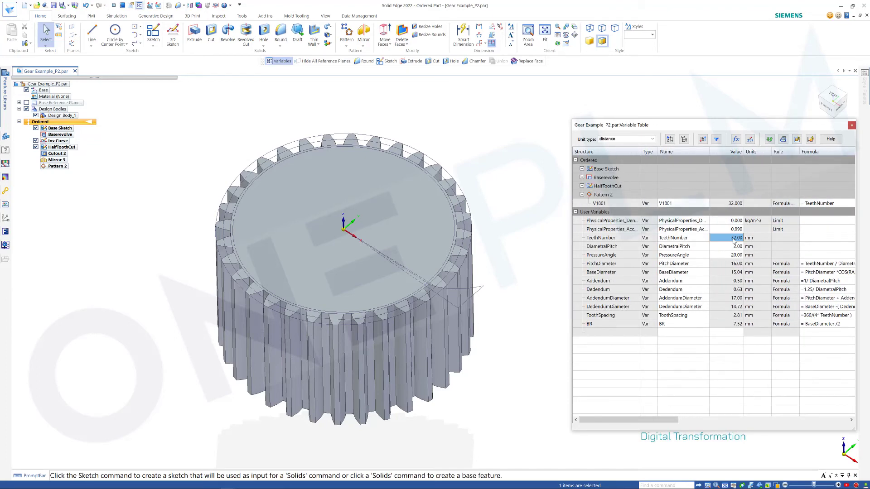
# - Set the TeethNumber variable to 30 and inspect the regenerated teeth close up
pyautogui.write('30')
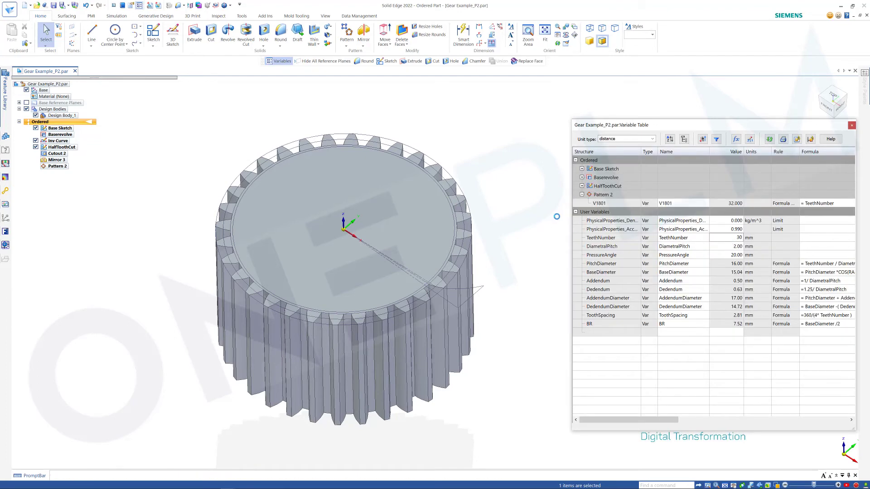
pyautogui.press('Return')
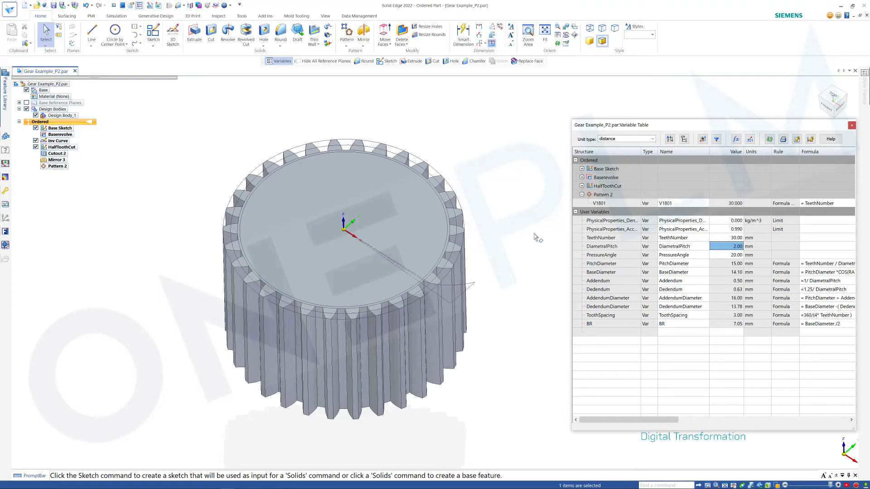
pyautogui.scroll(5, 455, 227)
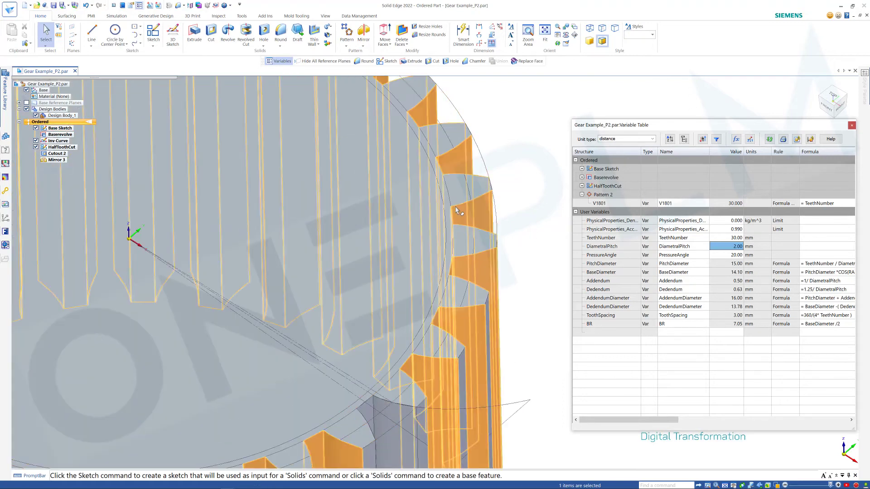
pyautogui.scroll(-5, 526, 236)
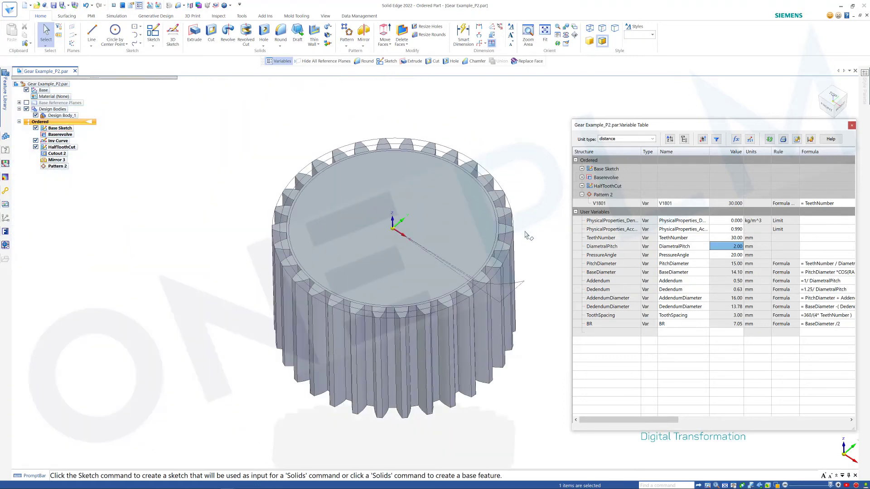
# - Open the half-tooth cutout's profile sketch for editing and move its angle dimension outward, clear of the base-circle arc
pyautogui.click(57, 153)
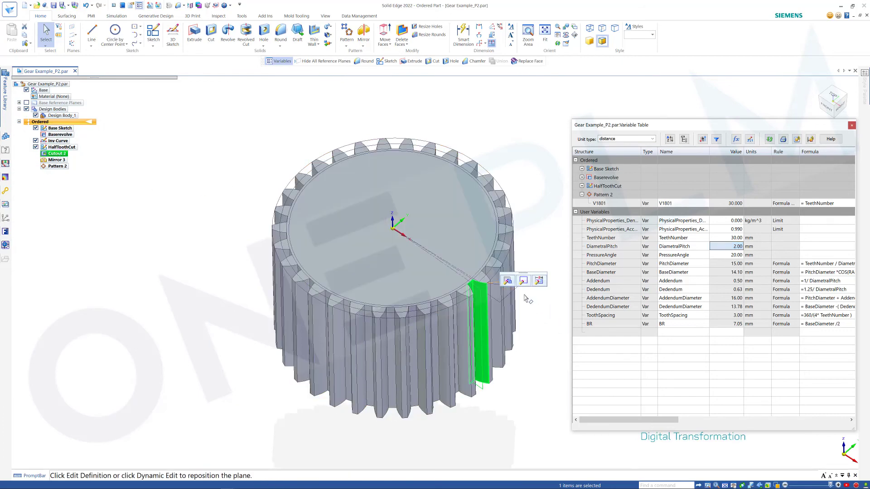
pyautogui.press('Escape')
pyautogui.hotkey('ctrl', 't')
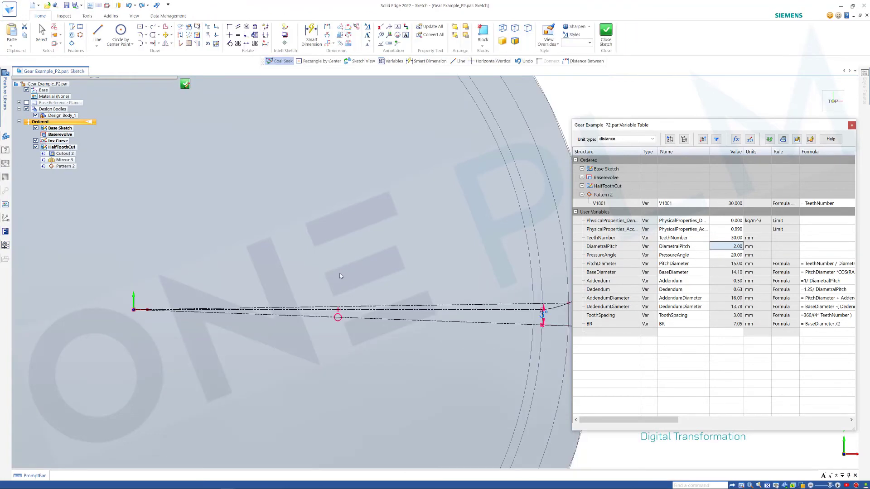
pyautogui.scroll(3, 522, 306)
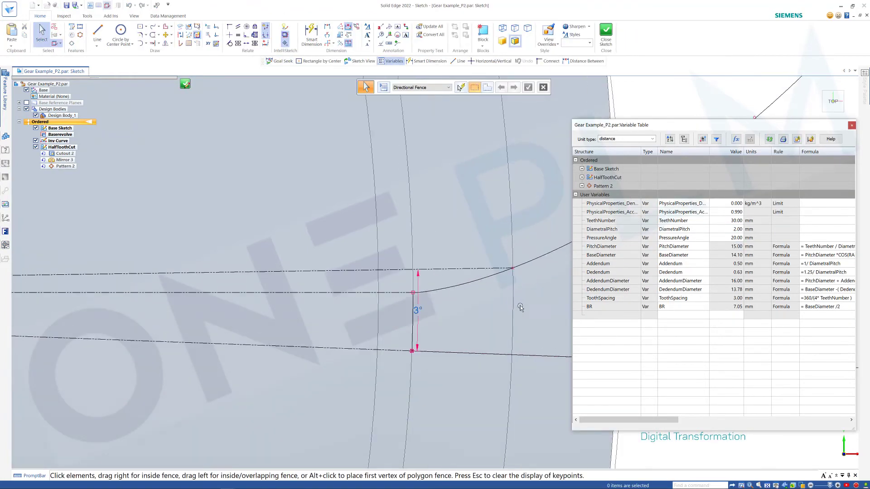
pyautogui.click(440, 287)
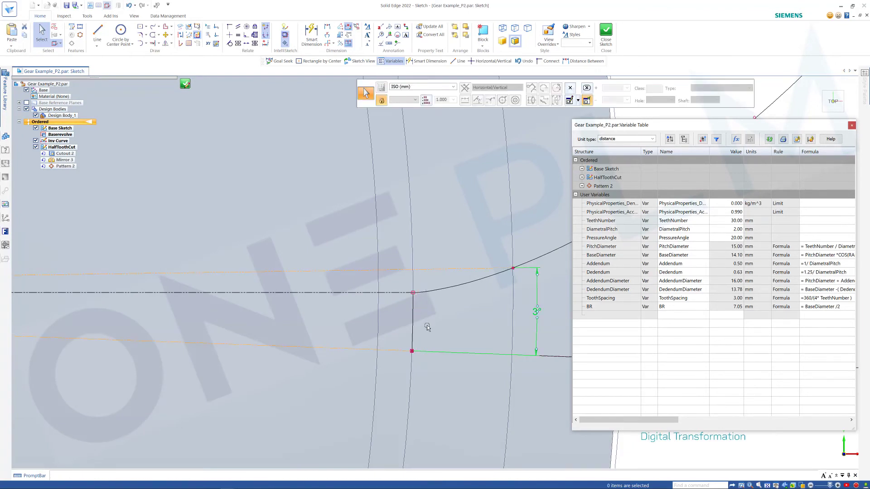
pyautogui.press('Escape')
# - Delete the short base-circle arc that closes the inner end of the half-tooth profile
pyautogui.click(414, 314)
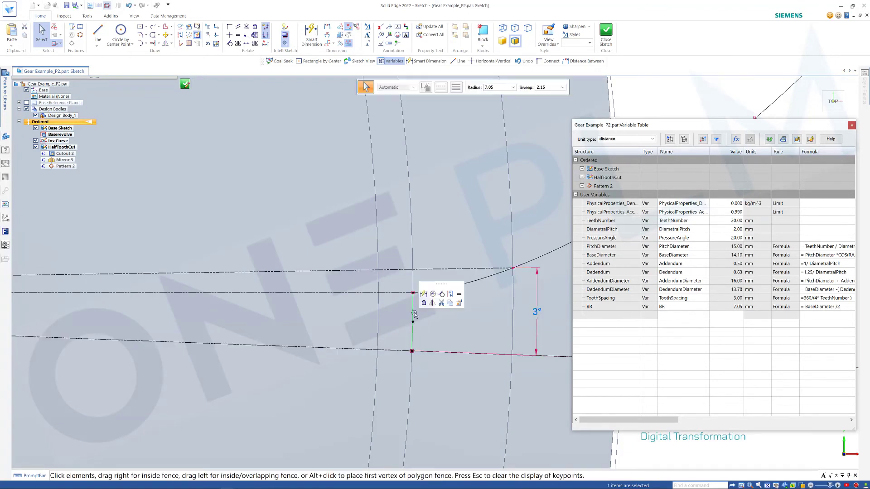
pyautogui.click(473, 333)
pyautogui.scroll(-2, 473, 333)
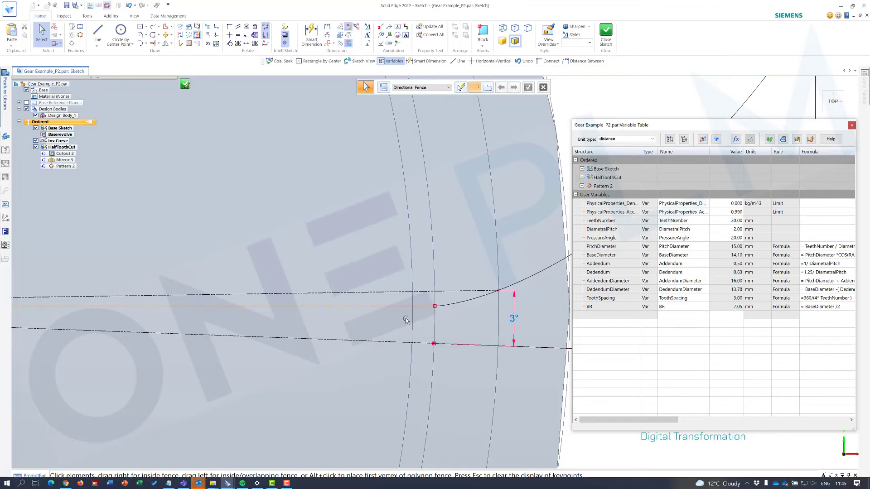
# - Sketch a line from the involute's start point inward along the horizontal construction line to the dedendum circle
pyautogui.click(98, 32)
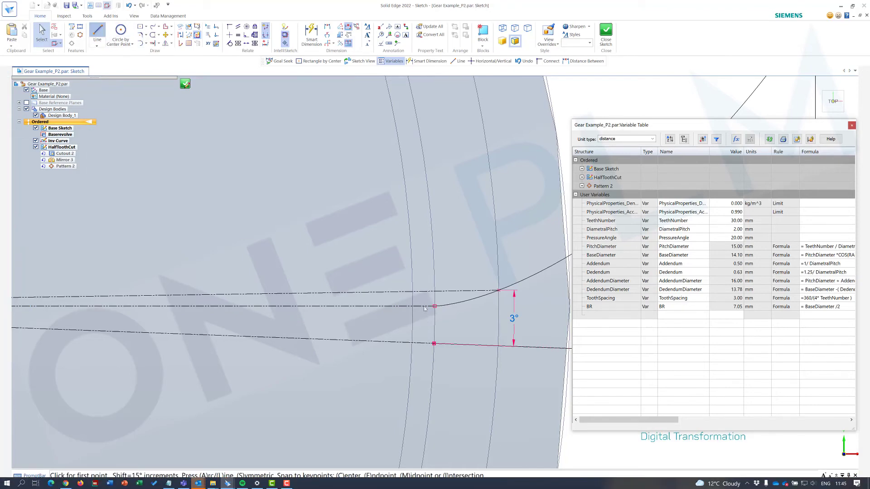
pyautogui.scroll(1, 425, 309)
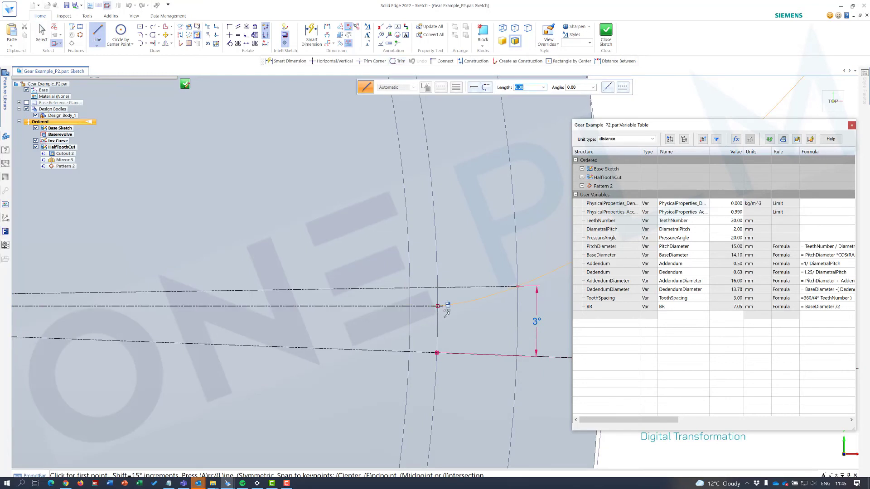
pyautogui.click(438, 307)
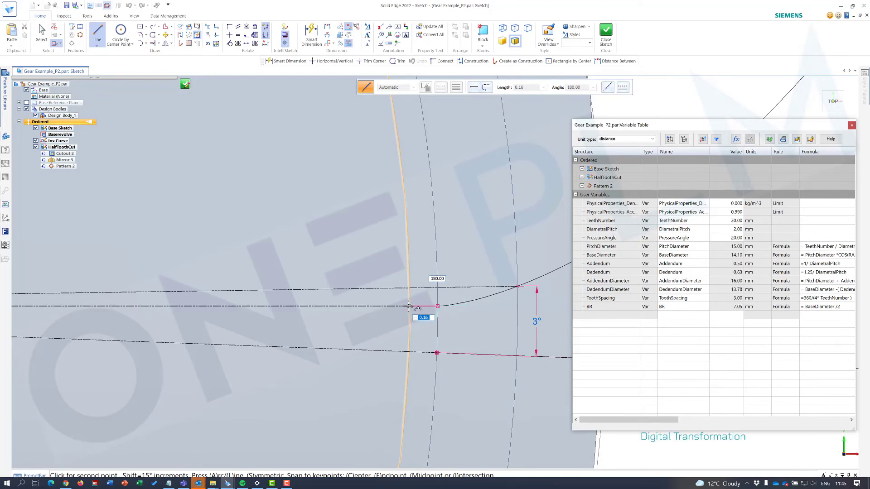
pyautogui.rightClick(410, 307)
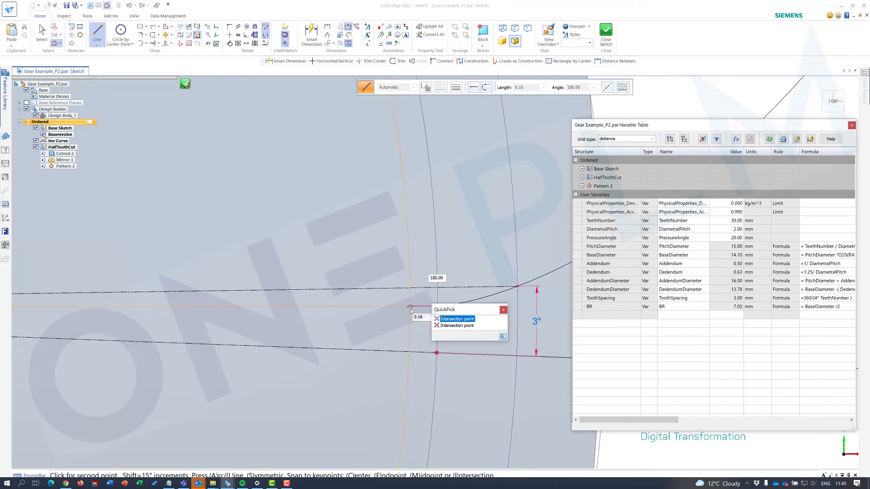
pyautogui.click(454, 321)
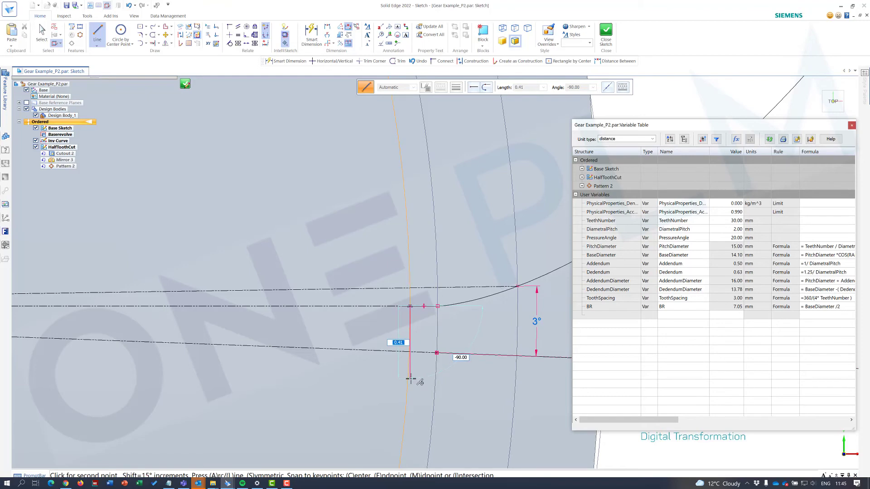
# - Continue with an arc along the dedendum circle to the lower construction line, and close the profile with a line to the base circle
pyautogui.press('a')
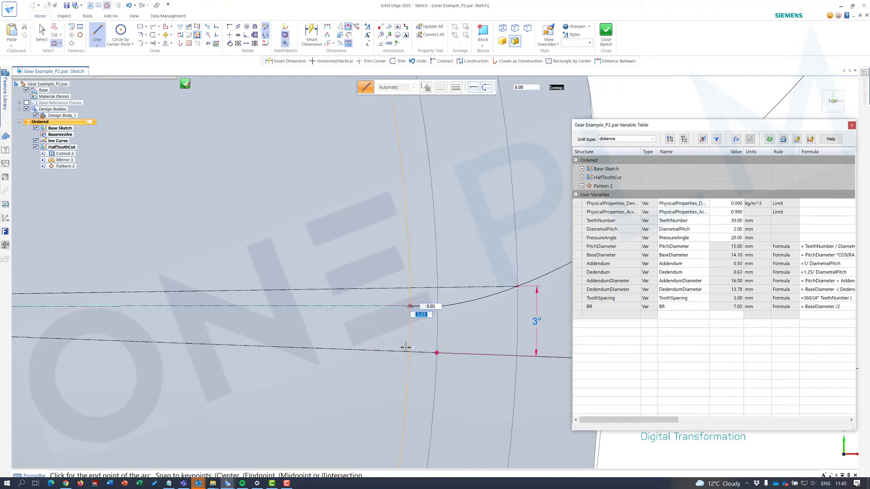
pyautogui.scroll(1, 411, 335)
pyautogui.scroll(1, 411, 335)
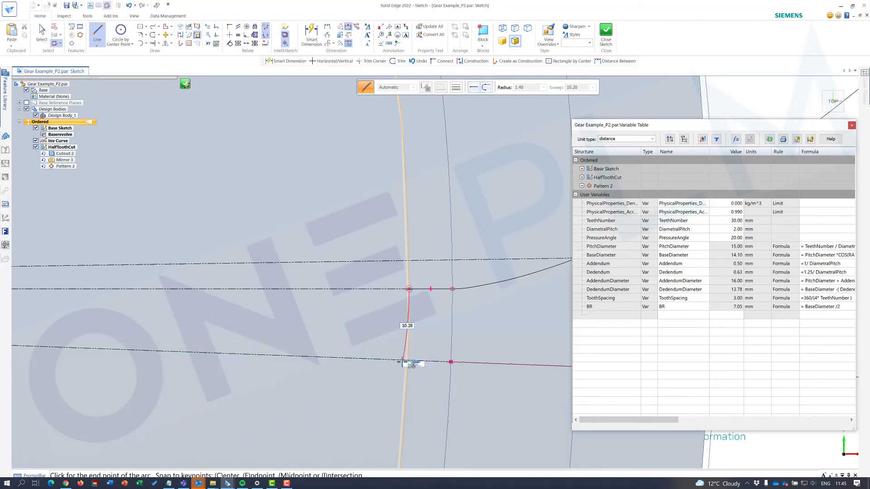
pyautogui.rightClick(408, 365)
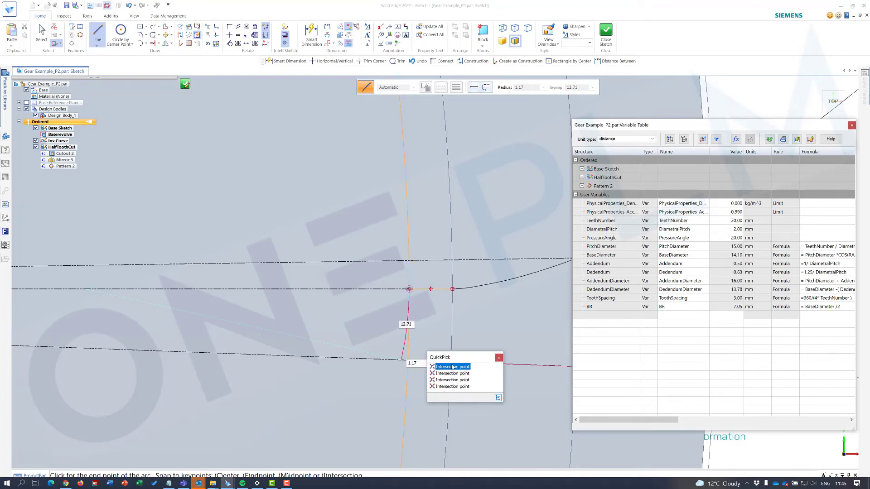
pyautogui.click(500, 359)
pyautogui.scroll(5, 408, 345)
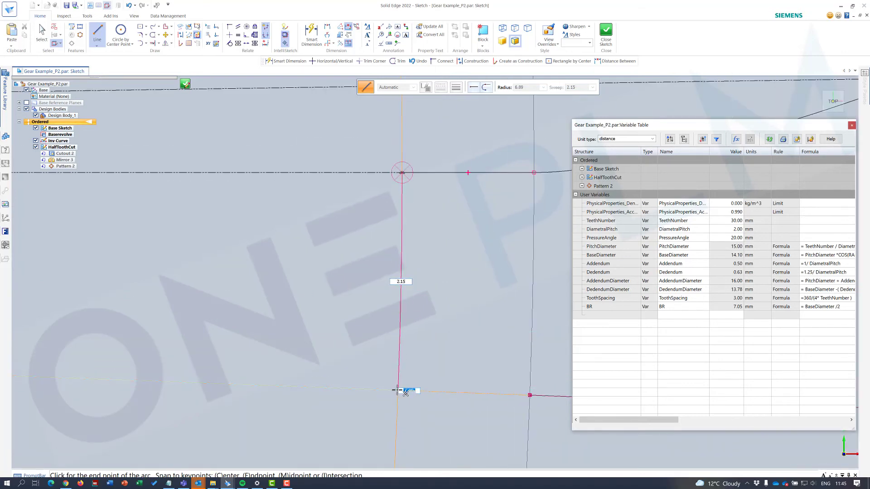
pyautogui.click(397, 391)
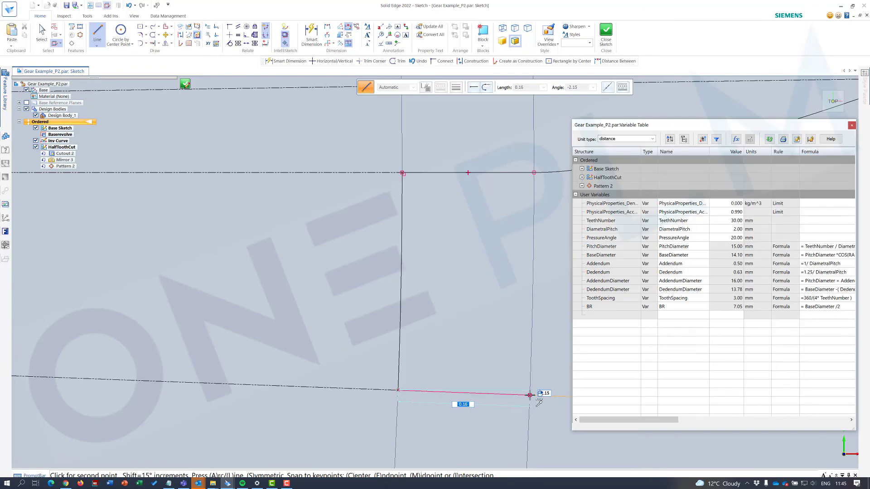
pyautogui.click(530, 396)
pyautogui.scroll(-2, 450, 338)
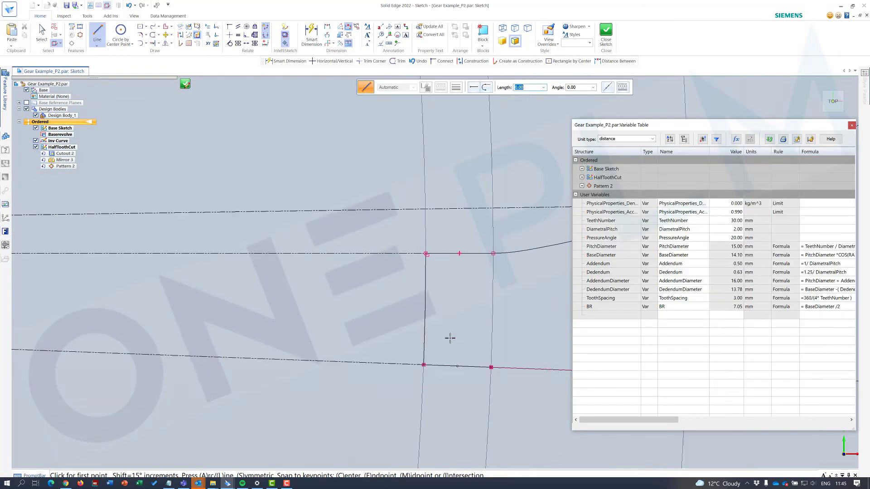
pyautogui.press('Escape')
pyautogui.scroll(-3, 440, 326)
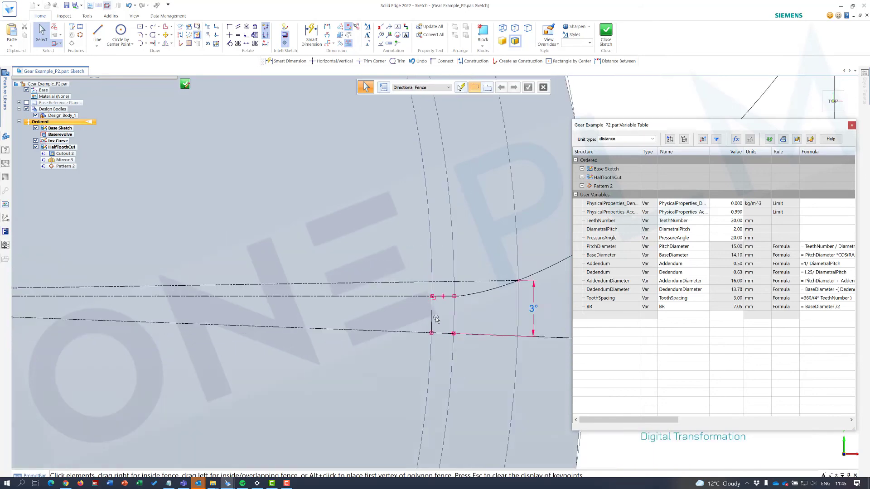
# - Exit and finish the HalfToothCut sketch edit, and inspect the deeper tooth roots on the rebuilt gear
pyautogui.scroll(-5, 437, 320)
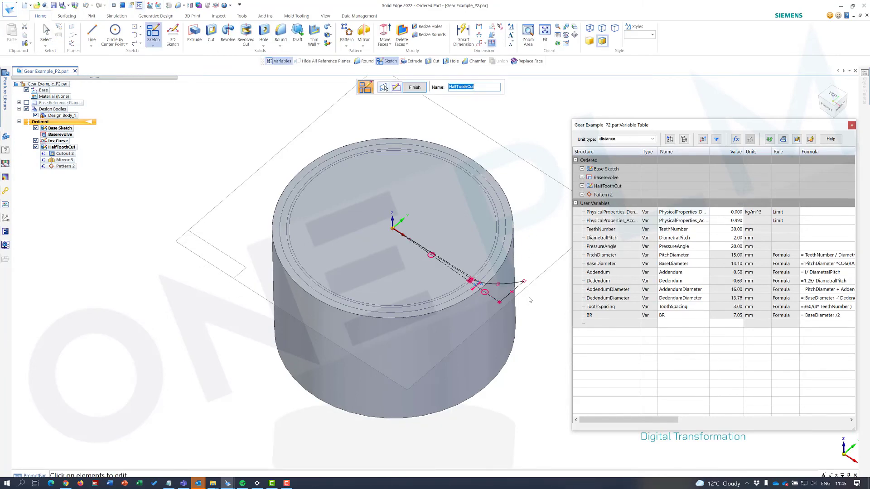
pyautogui.click(415, 87)
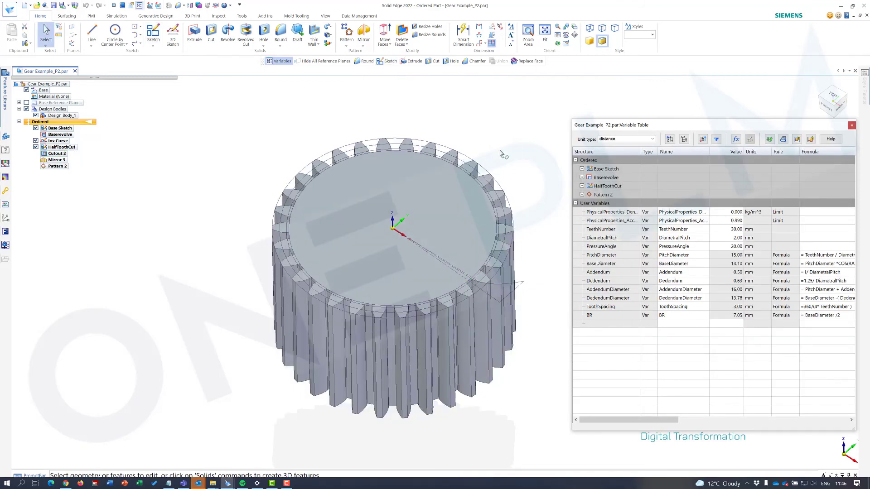
pyautogui.scroll(2, 544, 208)
pyautogui.scroll(2, 546, 215)
pyautogui.scroll(2, 530, 338)
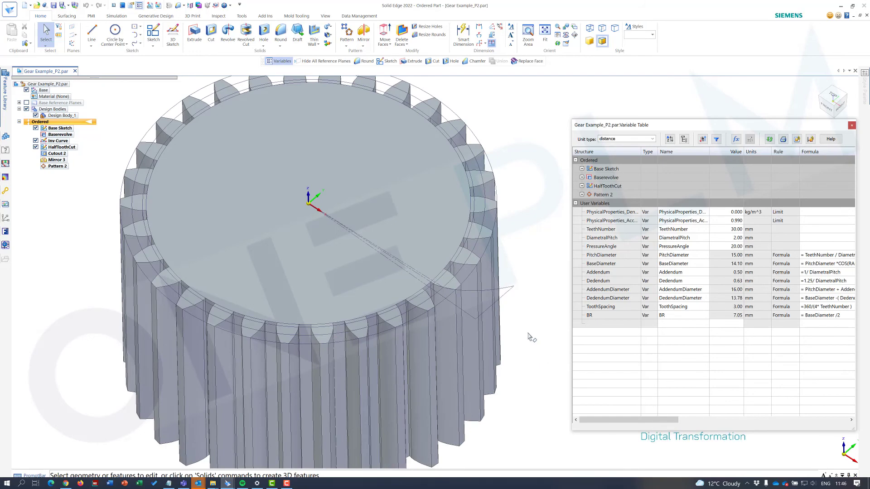
pyautogui.scroll(-4, 528, 336)
pyautogui.scroll(2, 535, 324)
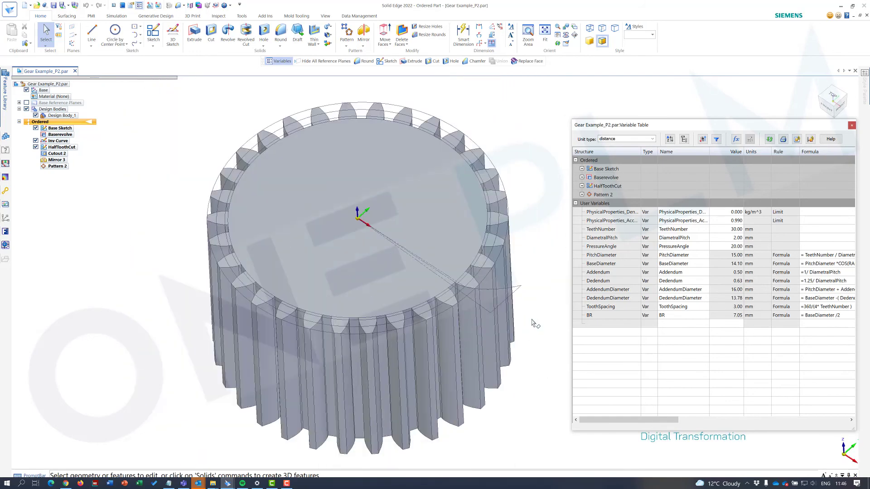
pyautogui.moveTo(533, 319); pyautogui.dragTo(533, 320, button='middle')
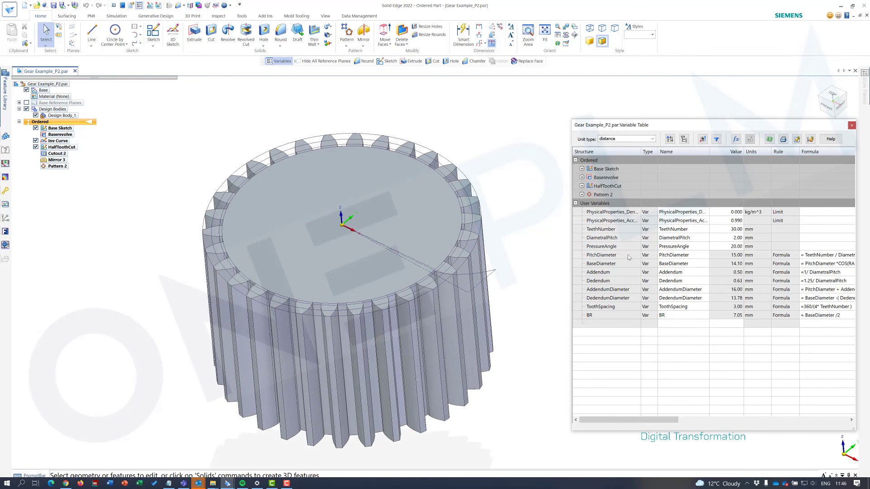
# - Try a PressureAngle of 22, inspect the resulting tooth shape, and restore the variable to 20
pyautogui.click(726, 246)
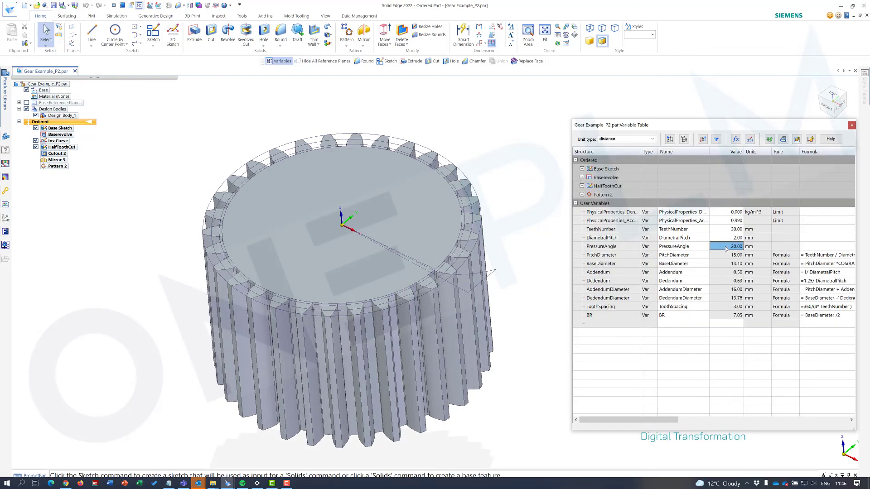
pyautogui.write('22')
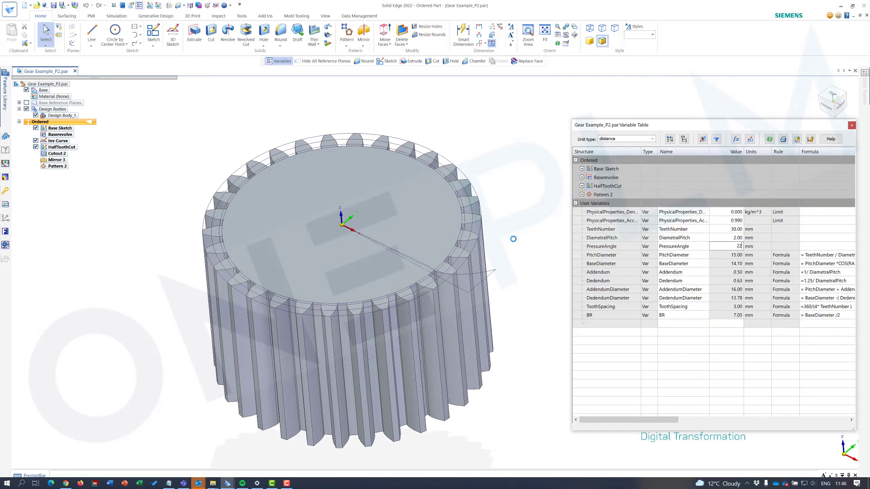
pyautogui.press('Return')
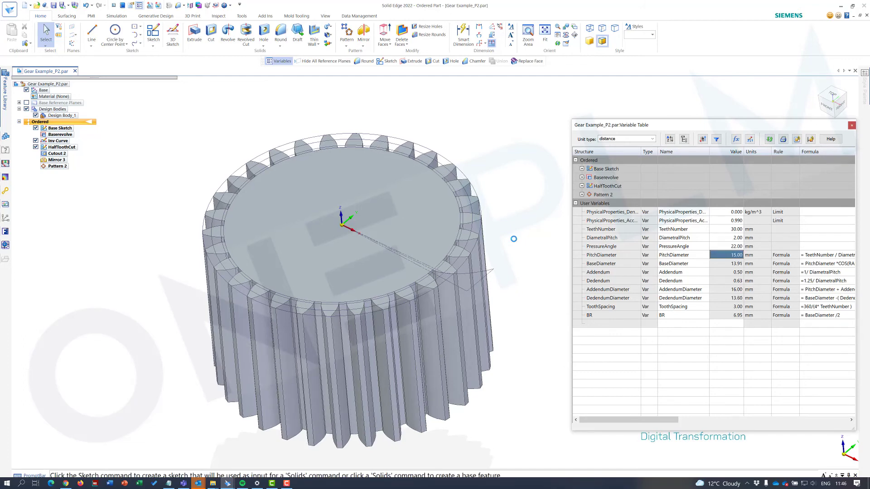
pyautogui.moveTo(514, 238); pyautogui.dragTo(514, 265, button='middle')
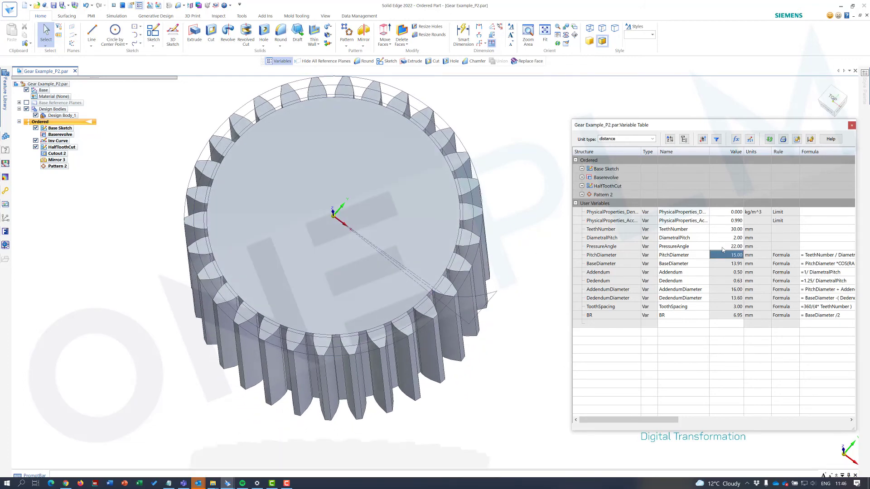
pyautogui.click(723, 246)
pyautogui.write('20')
# - Set the TeethNumber variable to 24 to regenerate the gear with fewer teeth
pyautogui.click(727, 229)
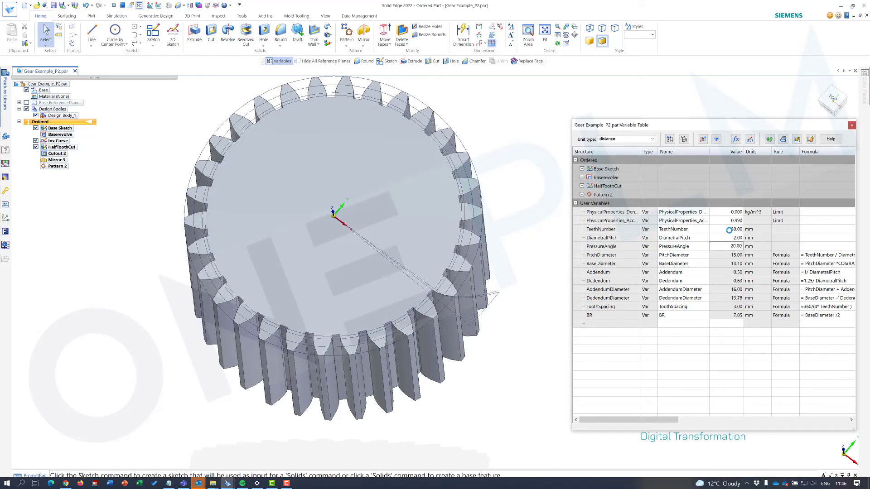
pyautogui.moveTo(566, 235); pyautogui.dragTo(559, 235, button='middle')
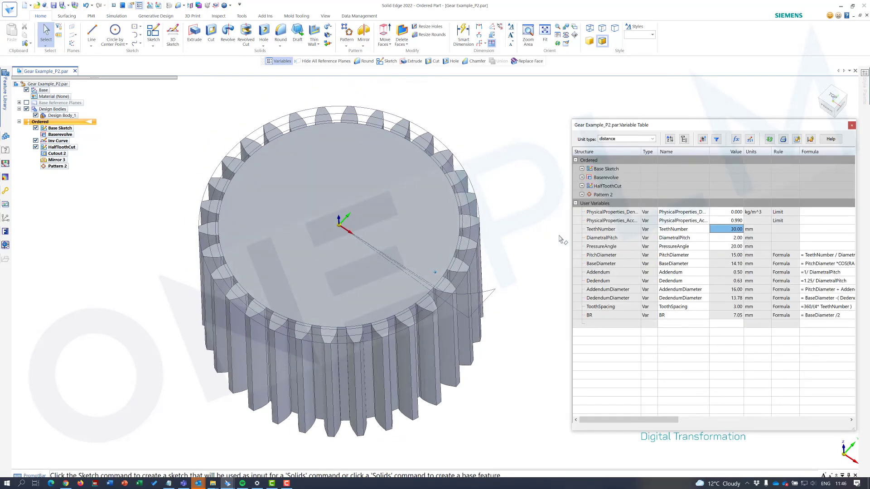
pyautogui.write('24')
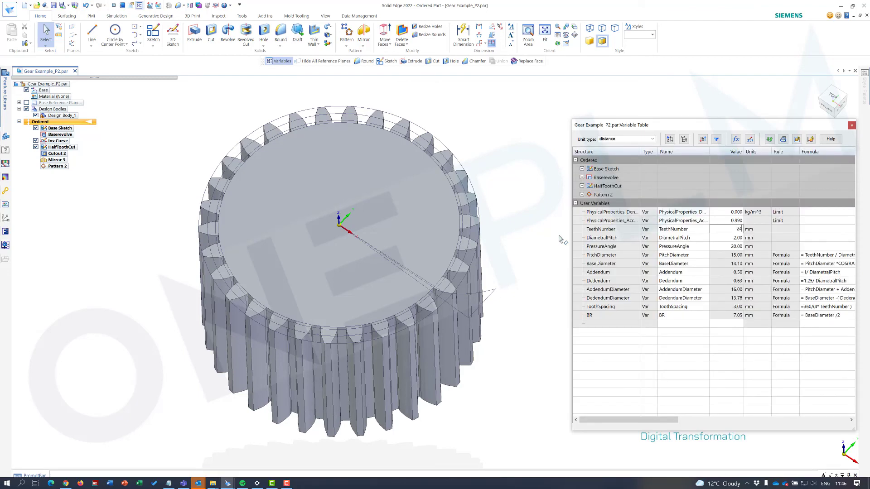
pyautogui.press('Return')
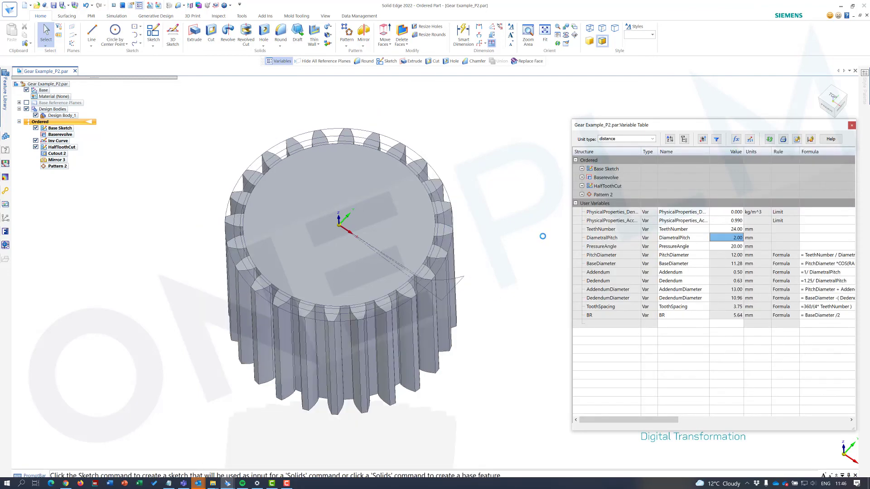
# - Try a TeethNumber of 70 and inspect the regenerated gear from above and in isometric view
pyautogui.click(734, 229)
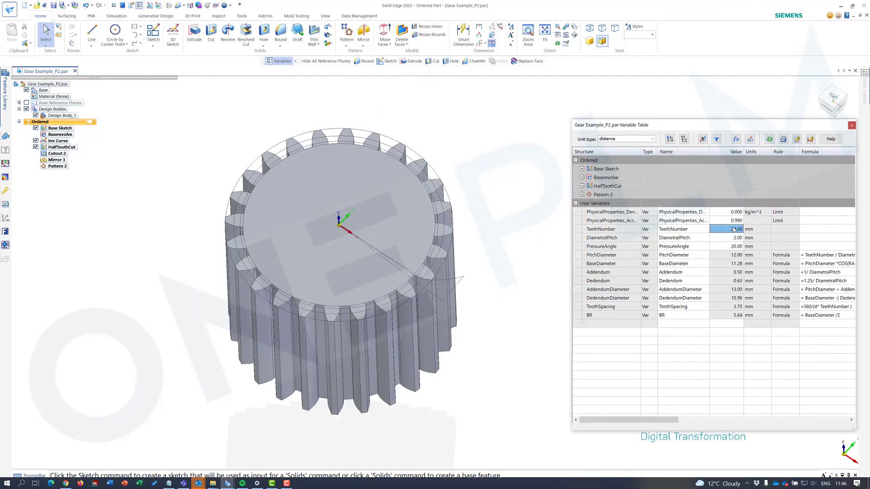
pyautogui.write('70')
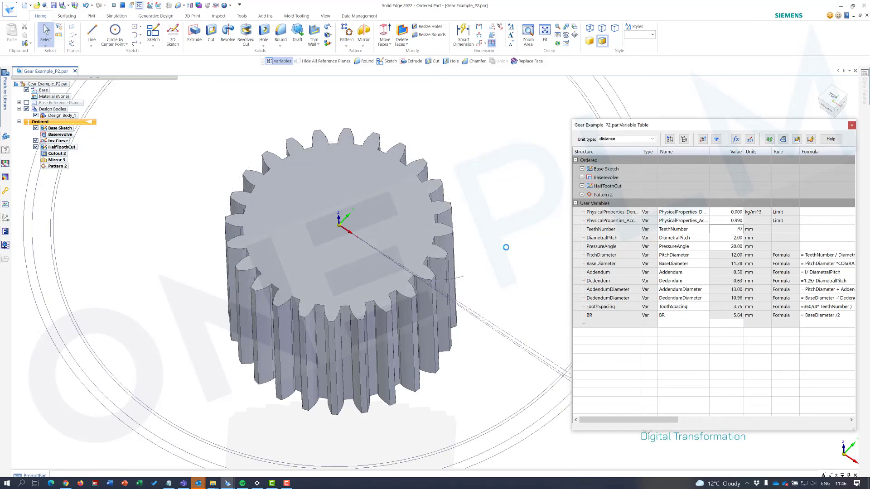
pyautogui.press('Return')
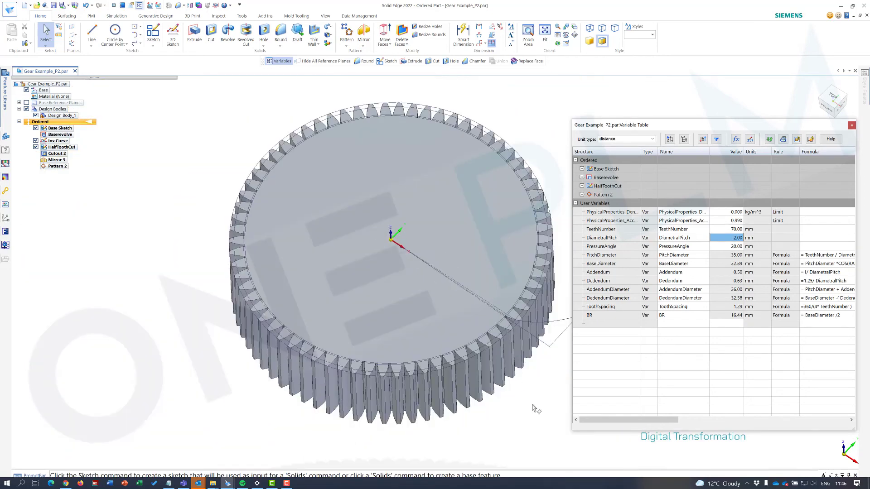
pyautogui.click(536, 417)
pyautogui.hotkey('ctrl', 't')
pyautogui.hotkey('ctrl', 'i')
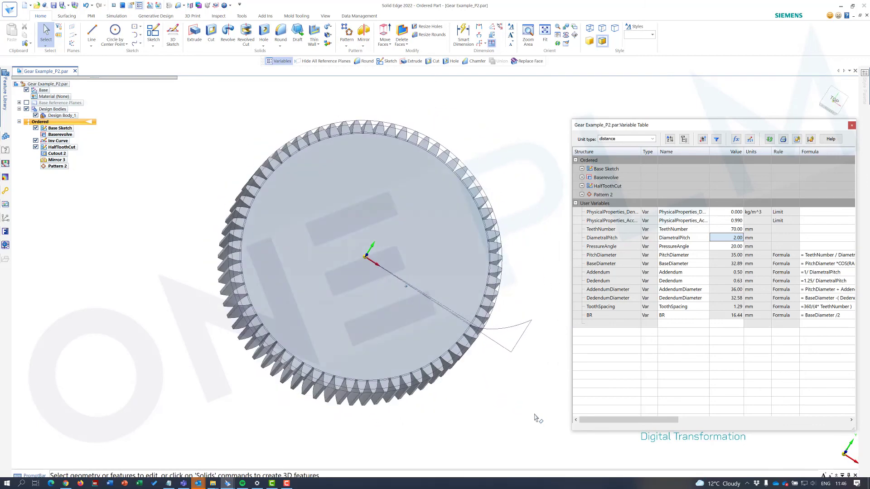
# - Set the TeethNumber variable to 40 to regenerate the gear, and inspect its teeth
pyautogui.click(735, 230)
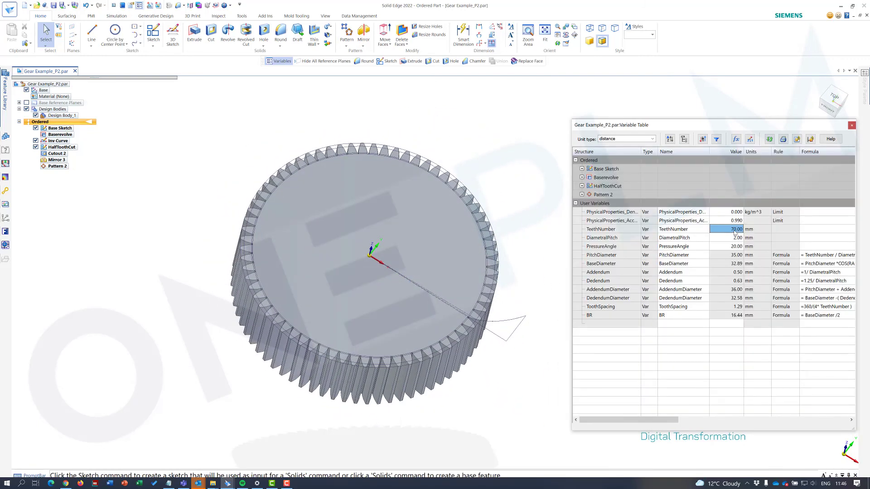
pyautogui.write('40')
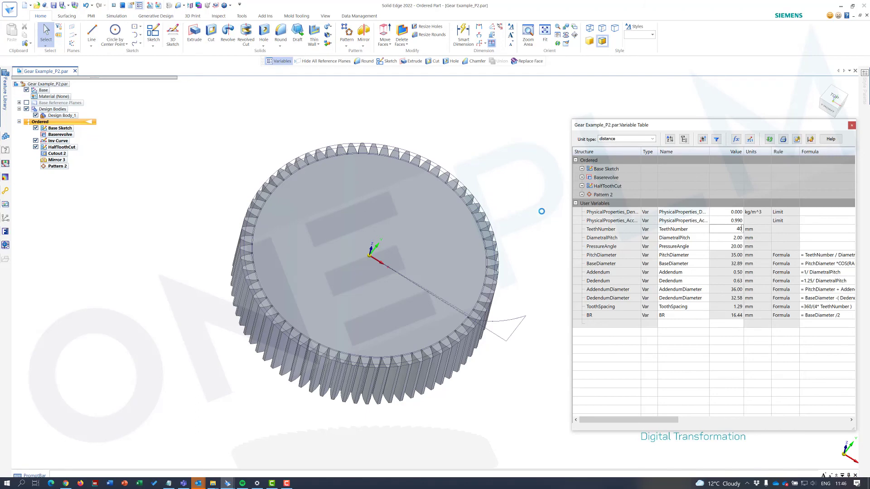
pyautogui.press('Return')
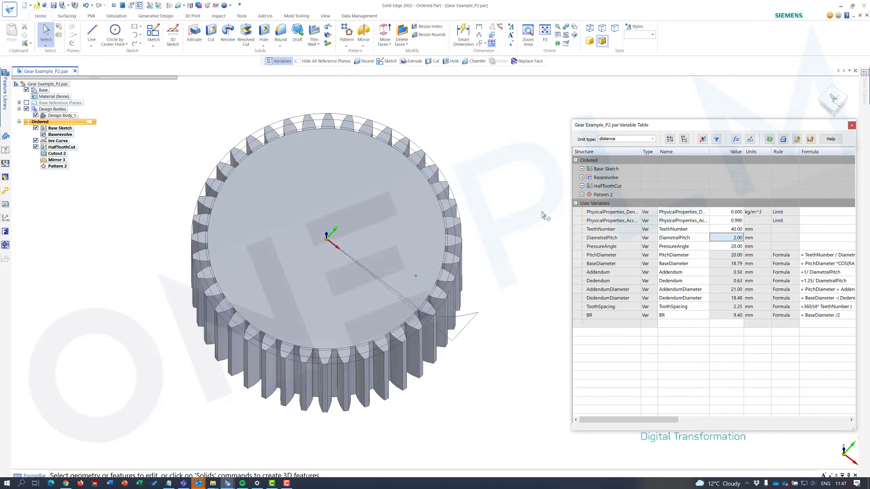
pyautogui.scroll(3, 479, 229)
pyautogui.scroll(-3, 480, 230)
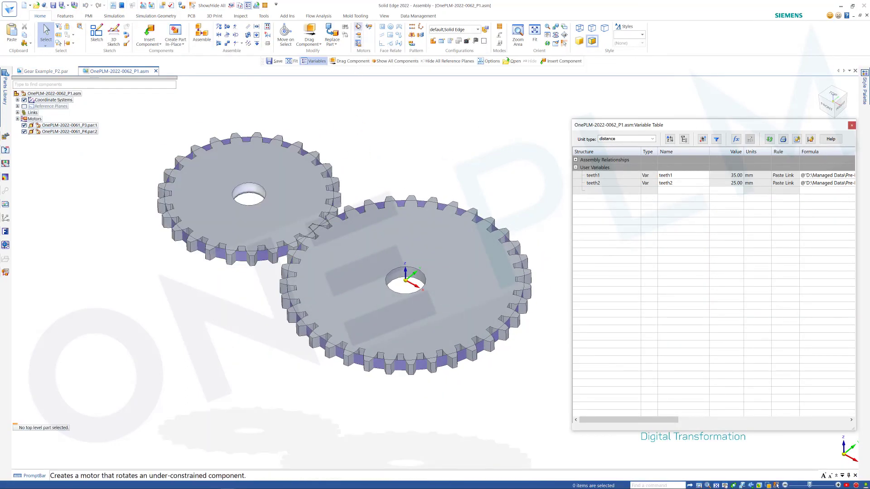
# - Inspect the rotational motor and the gear relationship between the two gears in the OnePLM-2022-0062_P1 assembly
pyautogui.click(18, 119)
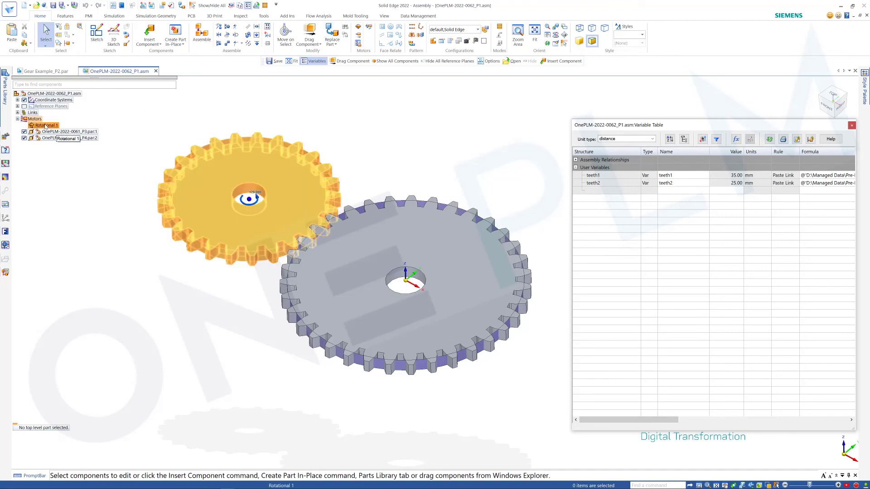
pyautogui.click(63, 131)
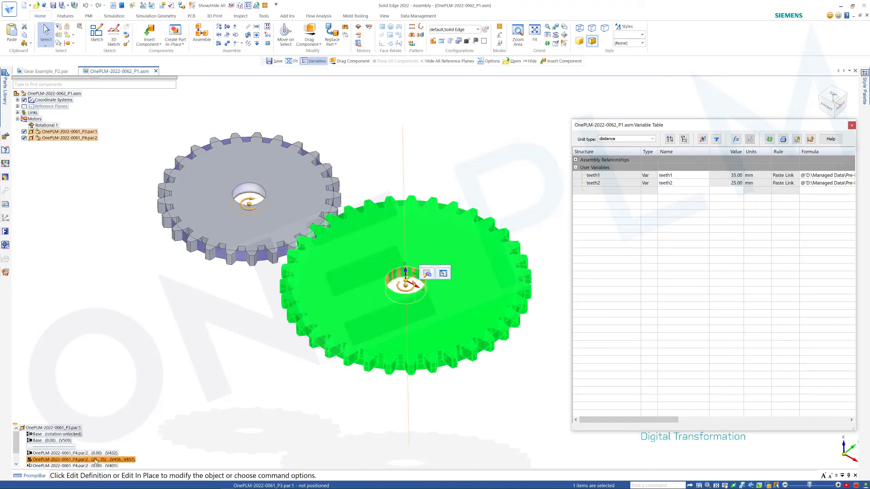
pyautogui.click(470, 138)
# - Open the animation editor, review the properties of Animation_1 without changing them, and play the gear motion
pyautogui.click(369, 27)
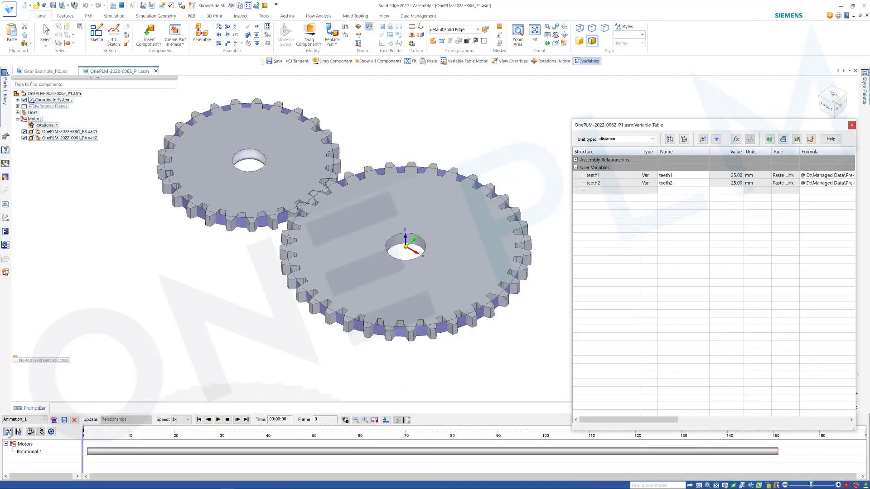
pyautogui.click(8, 432)
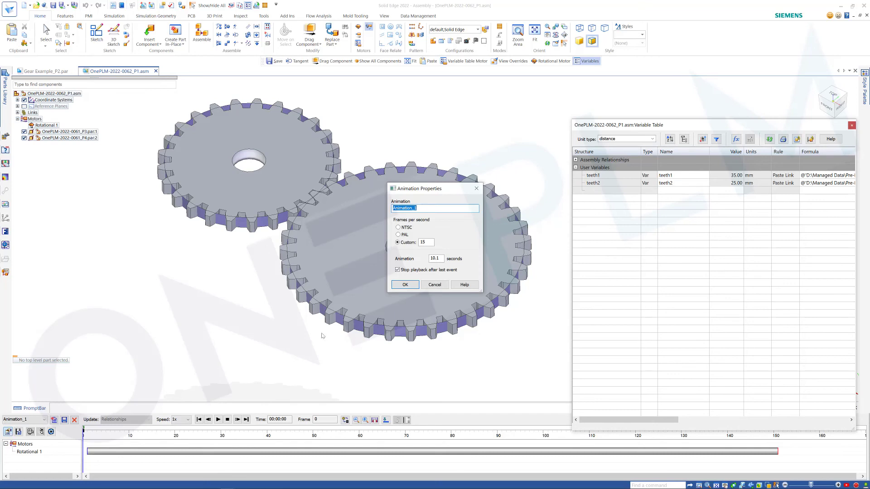
pyautogui.click(405, 285)
pyautogui.click(54, 420)
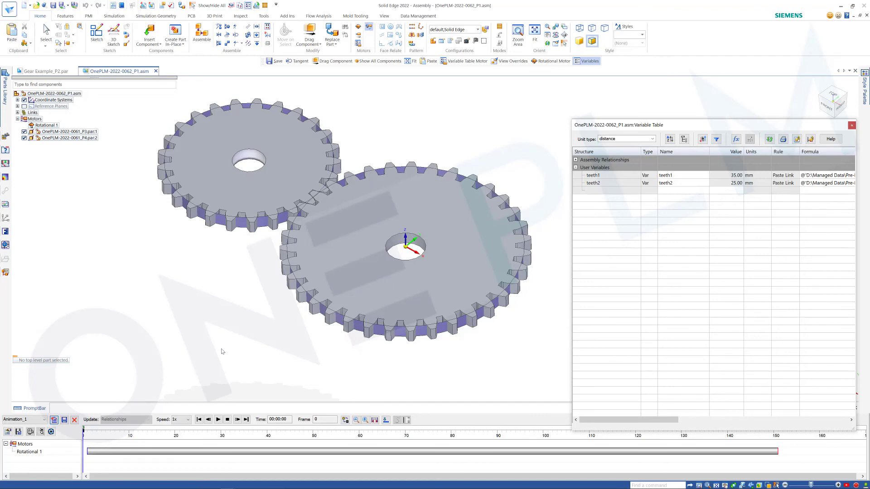
pyautogui.click(218, 420)
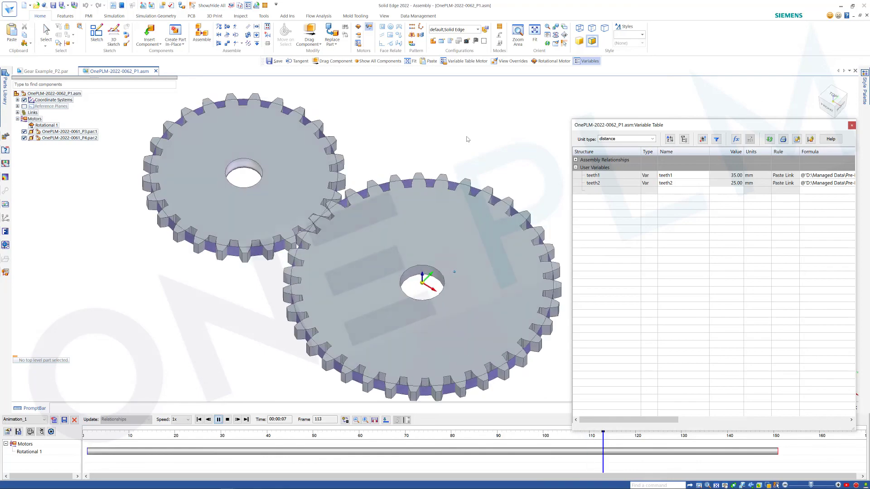
# - Replay the animation from its start and examine the meshing teeth up close
pyautogui.click(199, 420)
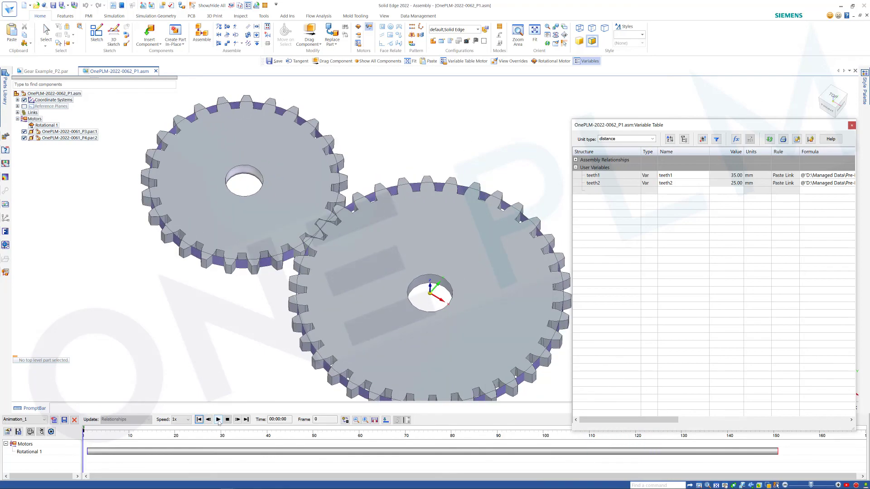
pyautogui.click(218, 420)
pyautogui.scroll(8, 394, 247)
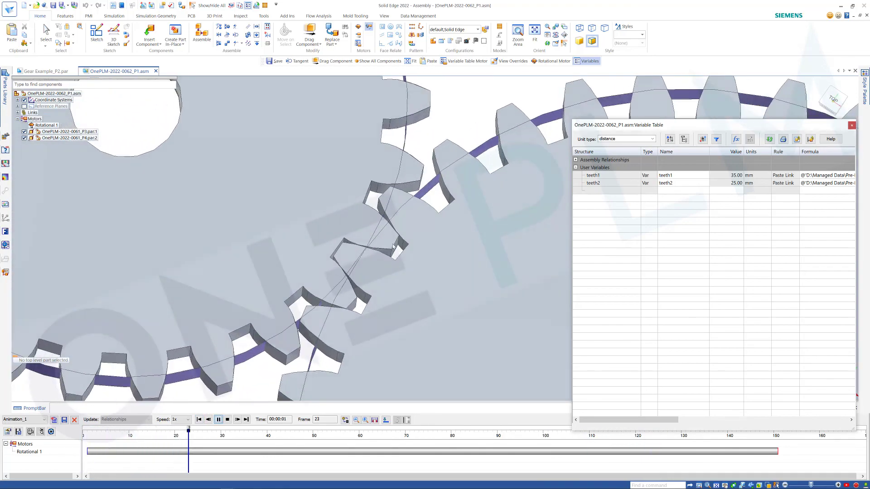
# - Set the animation's playback speed to 0.25x, play it from the start, and rewind it to the first frame
pyautogui.click(186, 419)
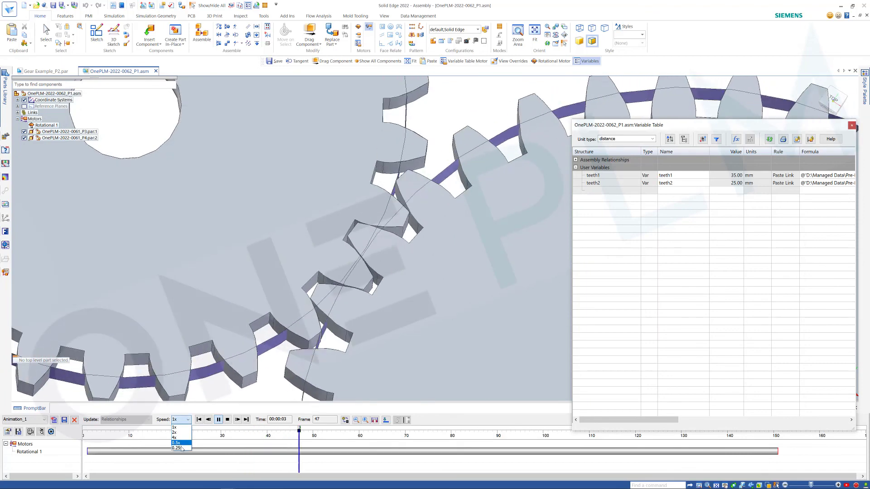
pyautogui.click(181, 449)
pyautogui.click(226, 420)
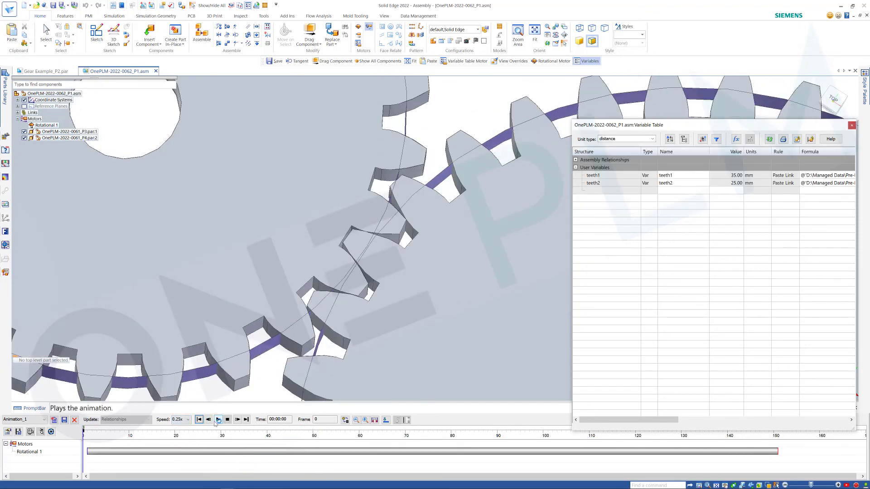
pyautogui.click(219, 420)
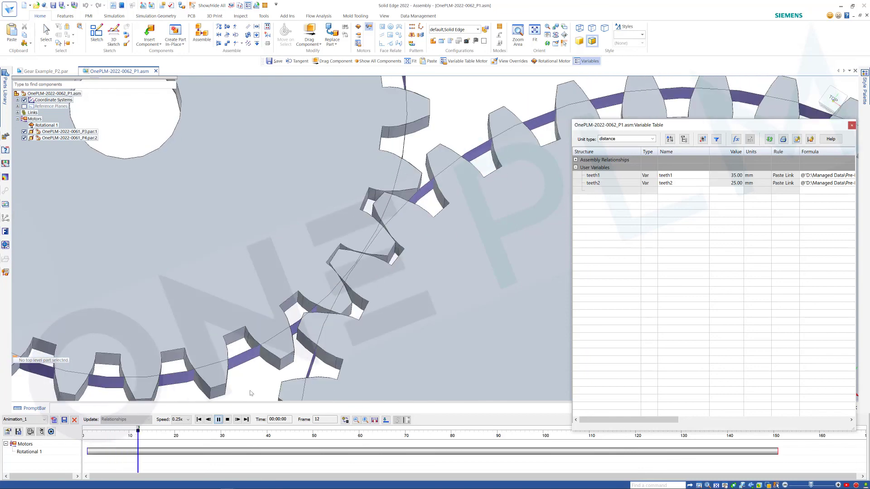
pyautogui.click(198, 420)
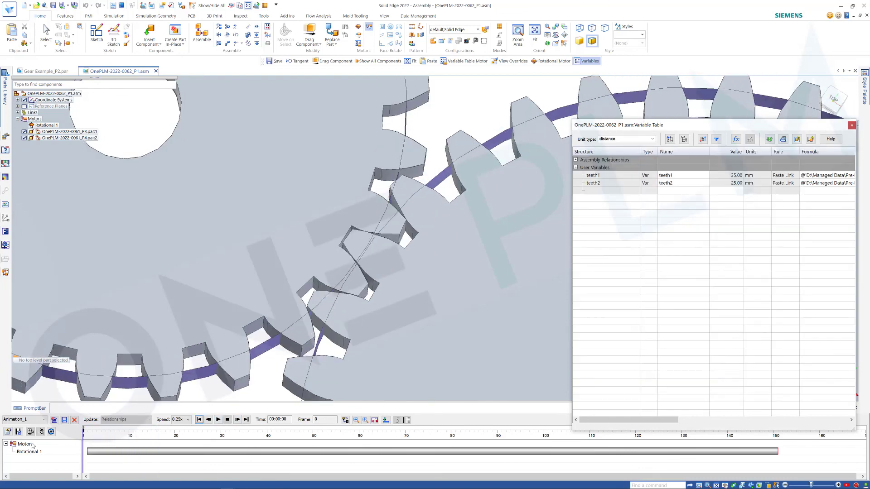
# - Raise the custom frames-per-second value of Animation_1 and play the slowed animation from the start
pyautogui.click(8, 432)
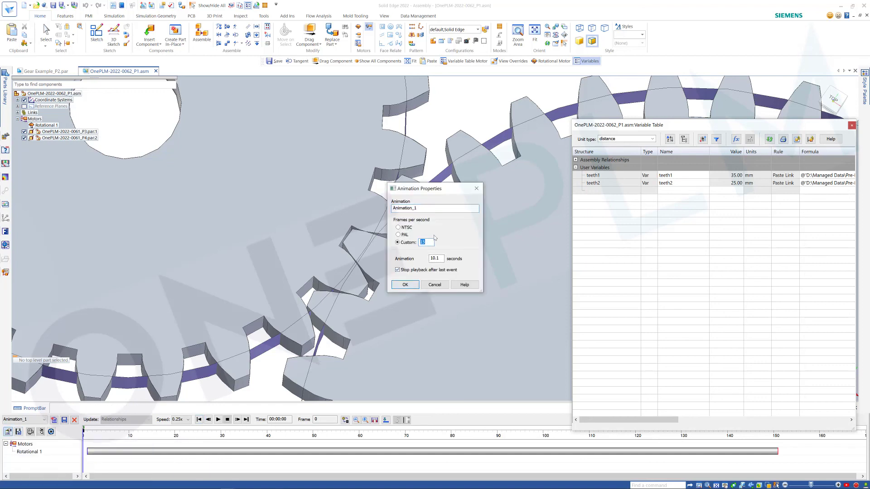
pyautogui.click(405, 284)
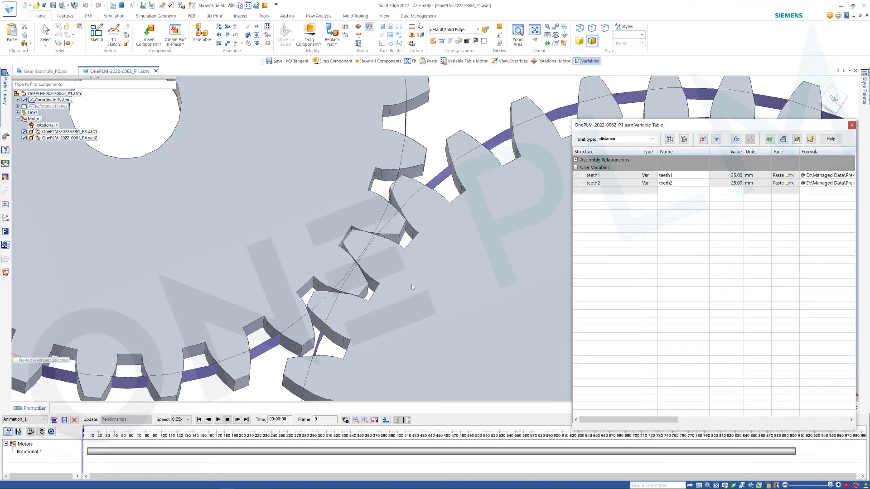
pyautogui.click(199, 421)
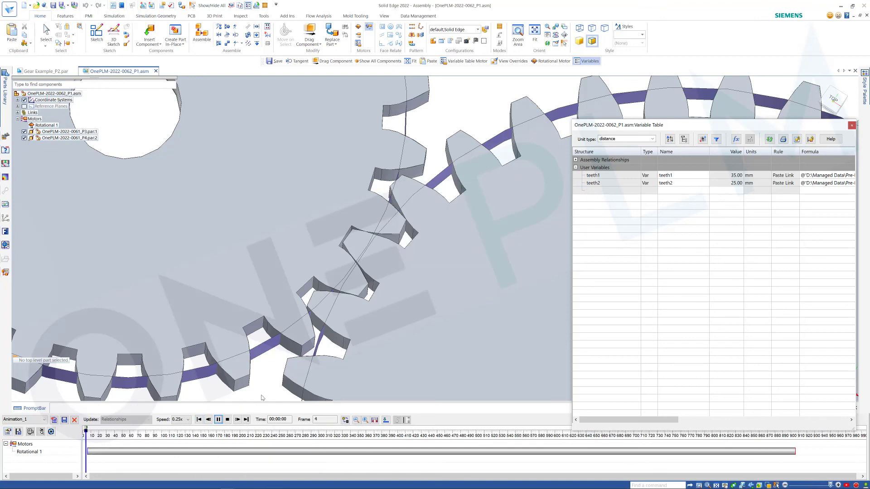